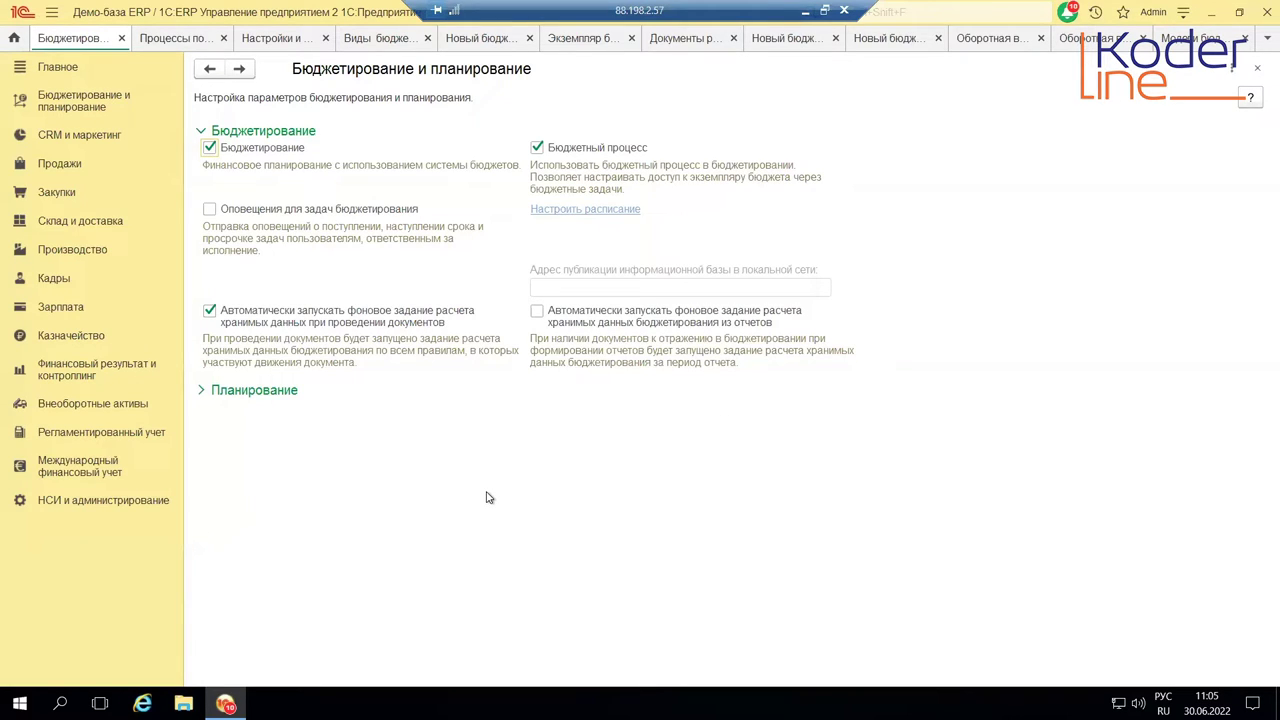
Check the Бюджетирование и планирование parameters under НСИ и администрирование, and open the budgeting section's Настройки и справочники page
click(97, 505)
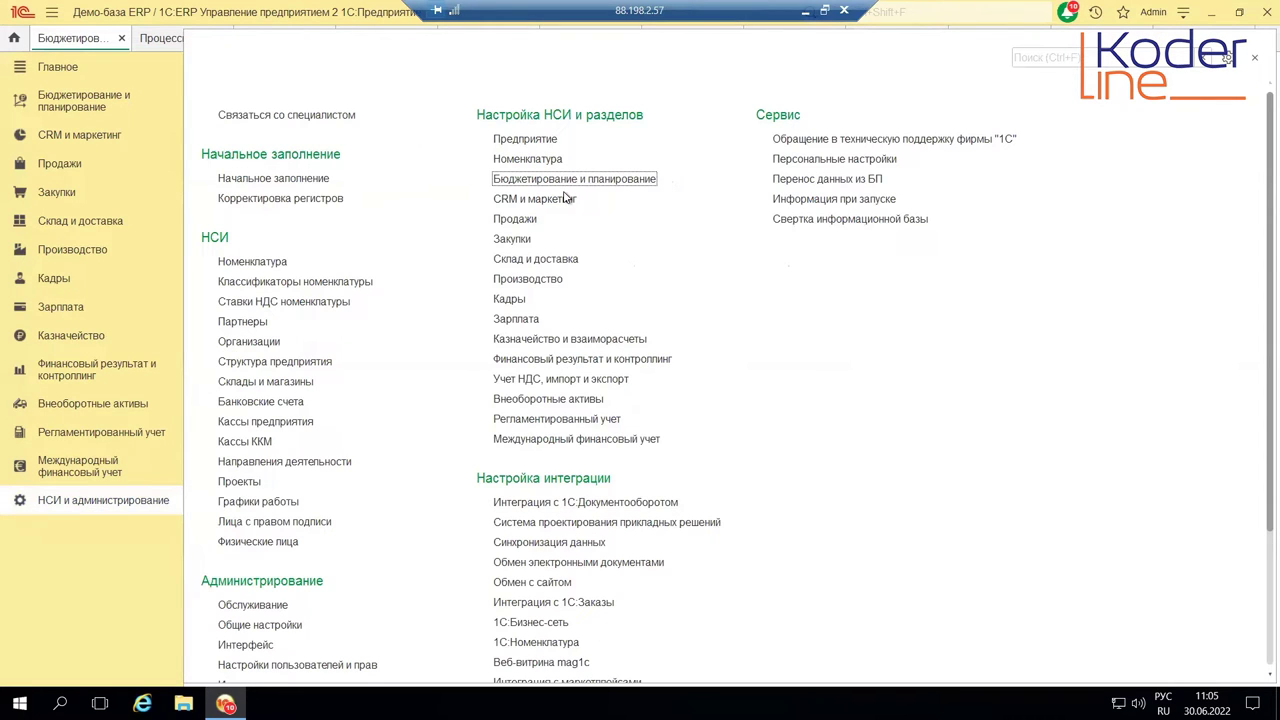
click(565, 180)
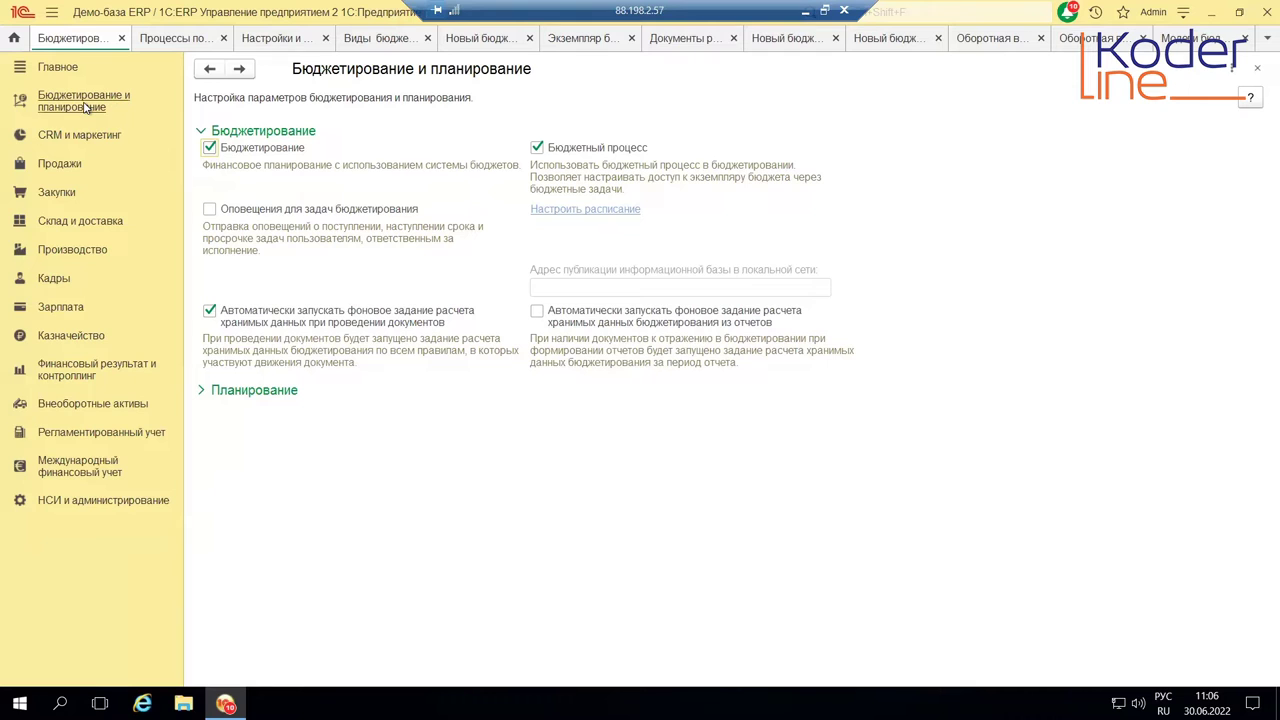
key(Escape)
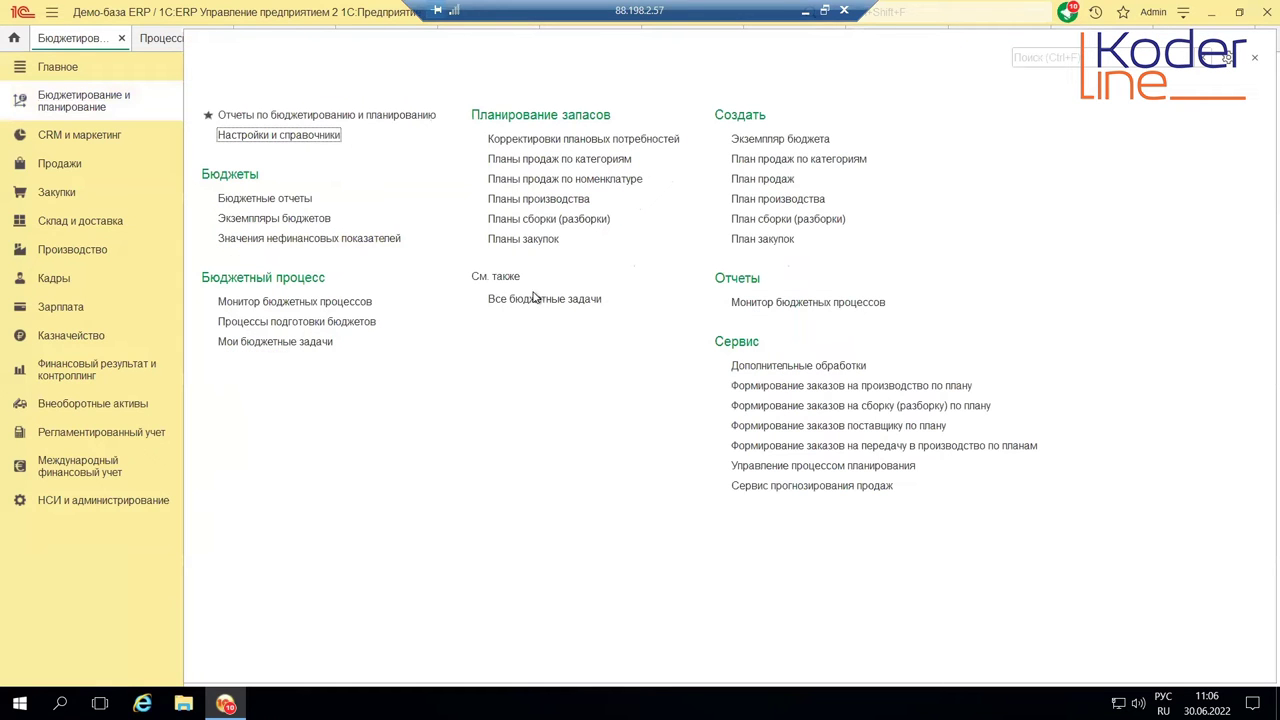
click(298, 140)
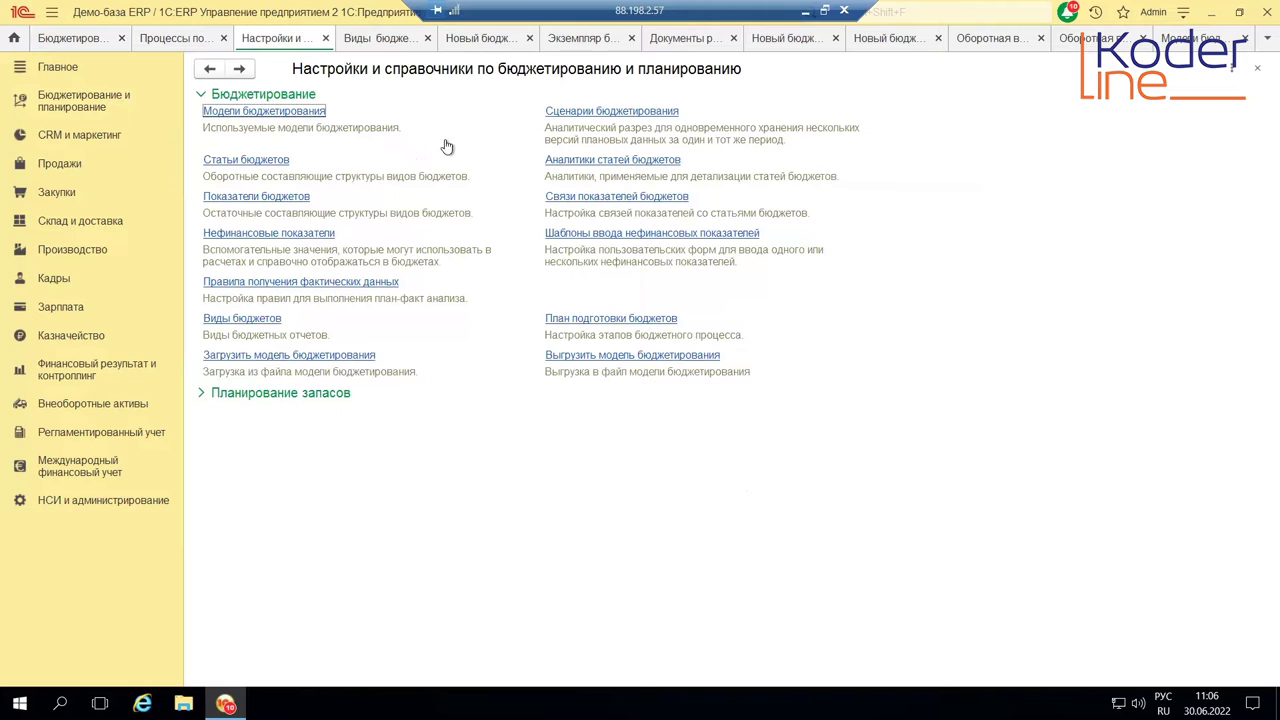
View the main settings of the МЦП budgeting model, close its card and return to the budgeting settings and directories
key(Return)
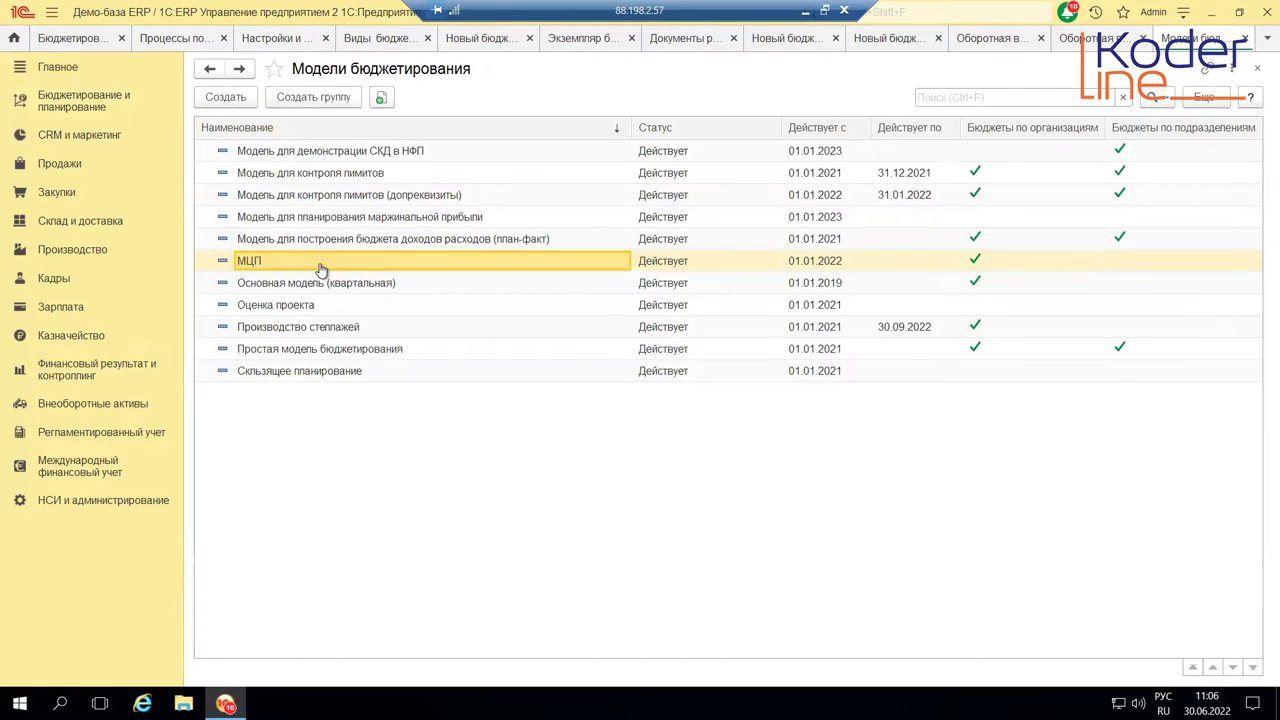
right_click(322, 262)
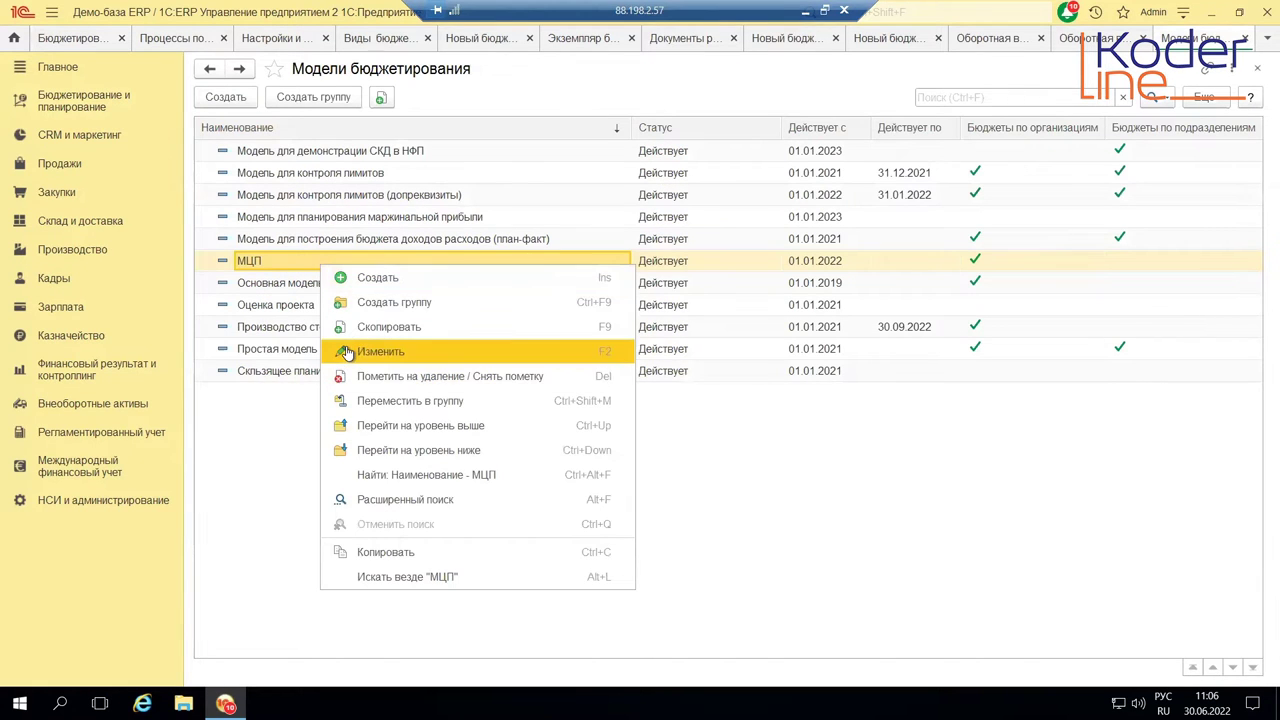
click(521, 352)
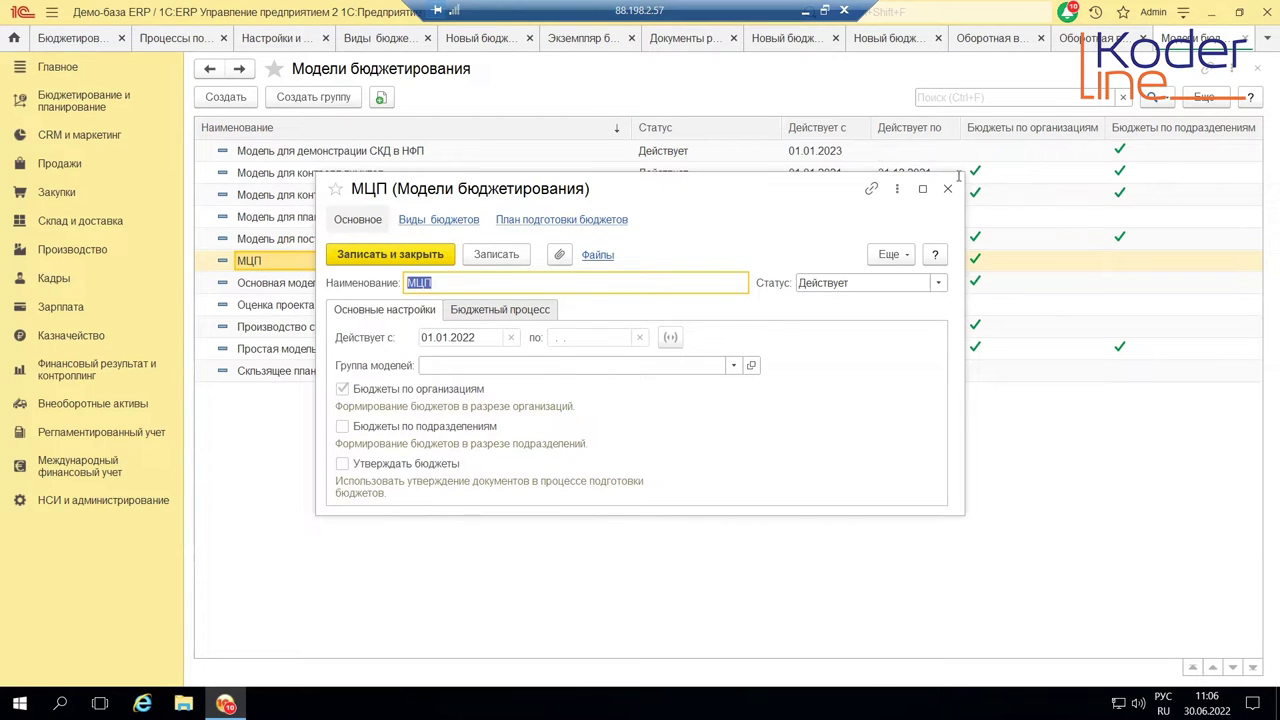
key(Escape)
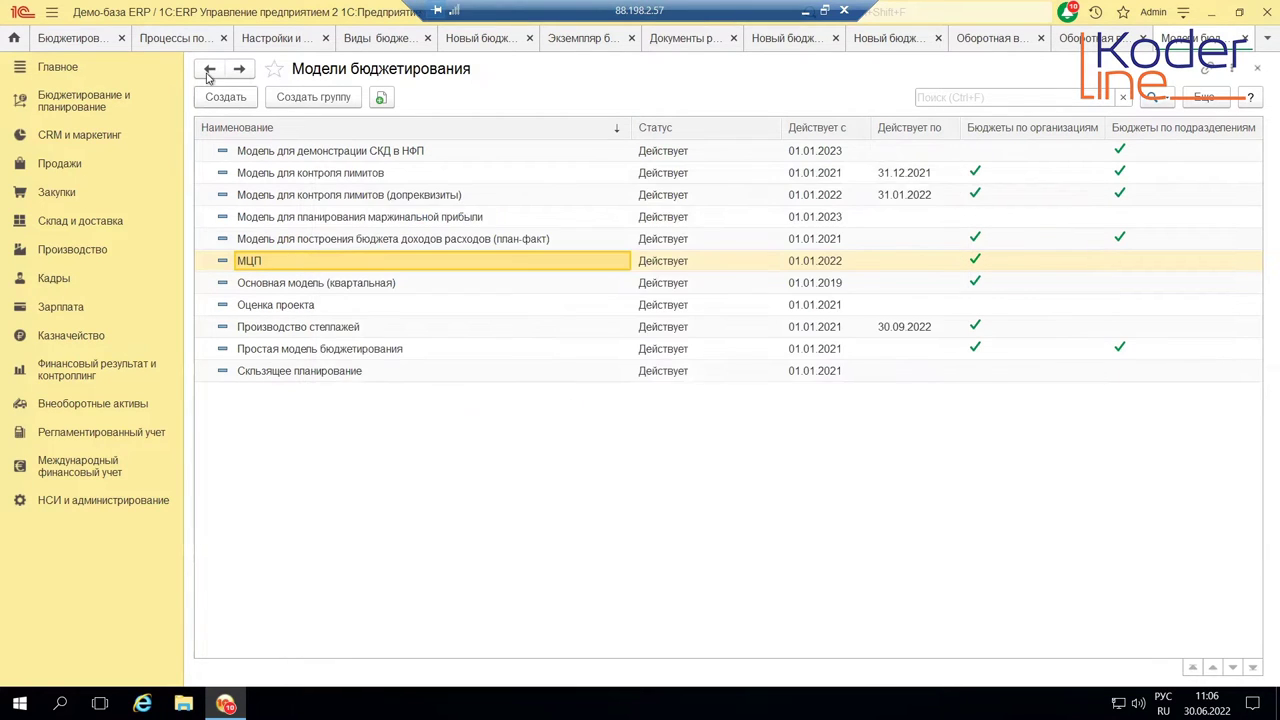
key(Escape)
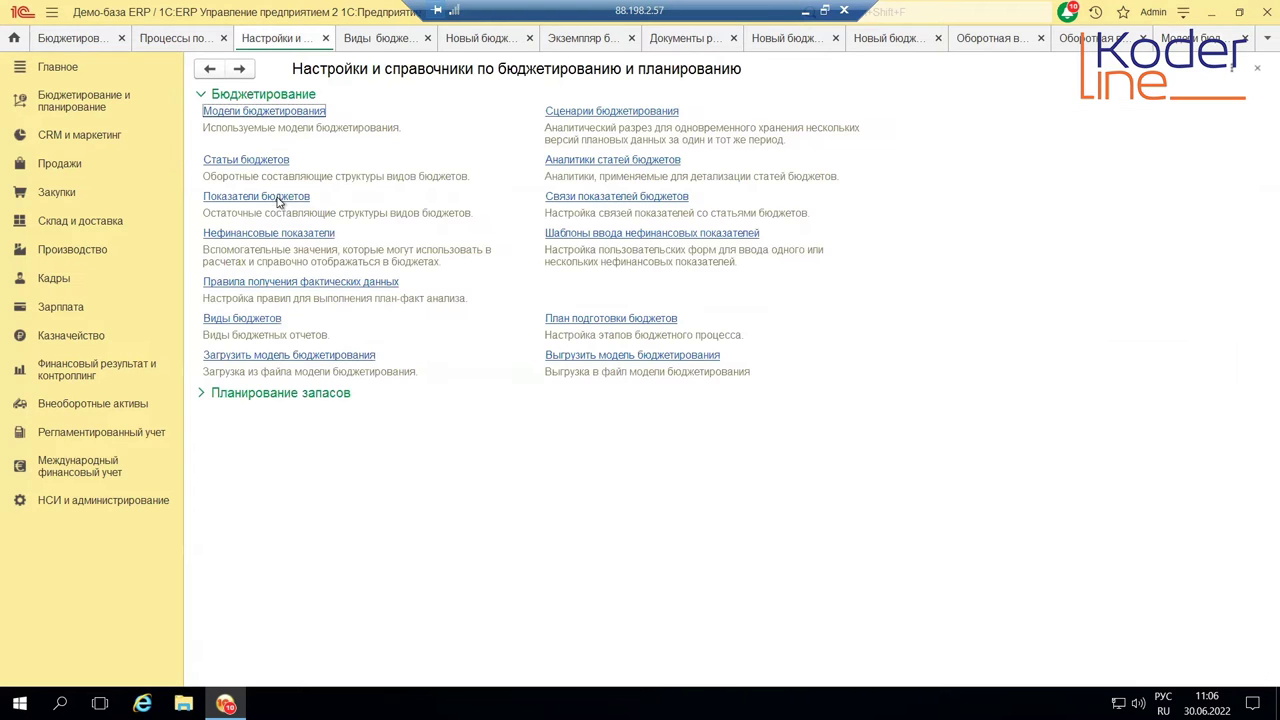
Examine the analytics and accounting settings of the budget item Административно-управленческие расходы, and return to the settings and directories
click(272, 162)
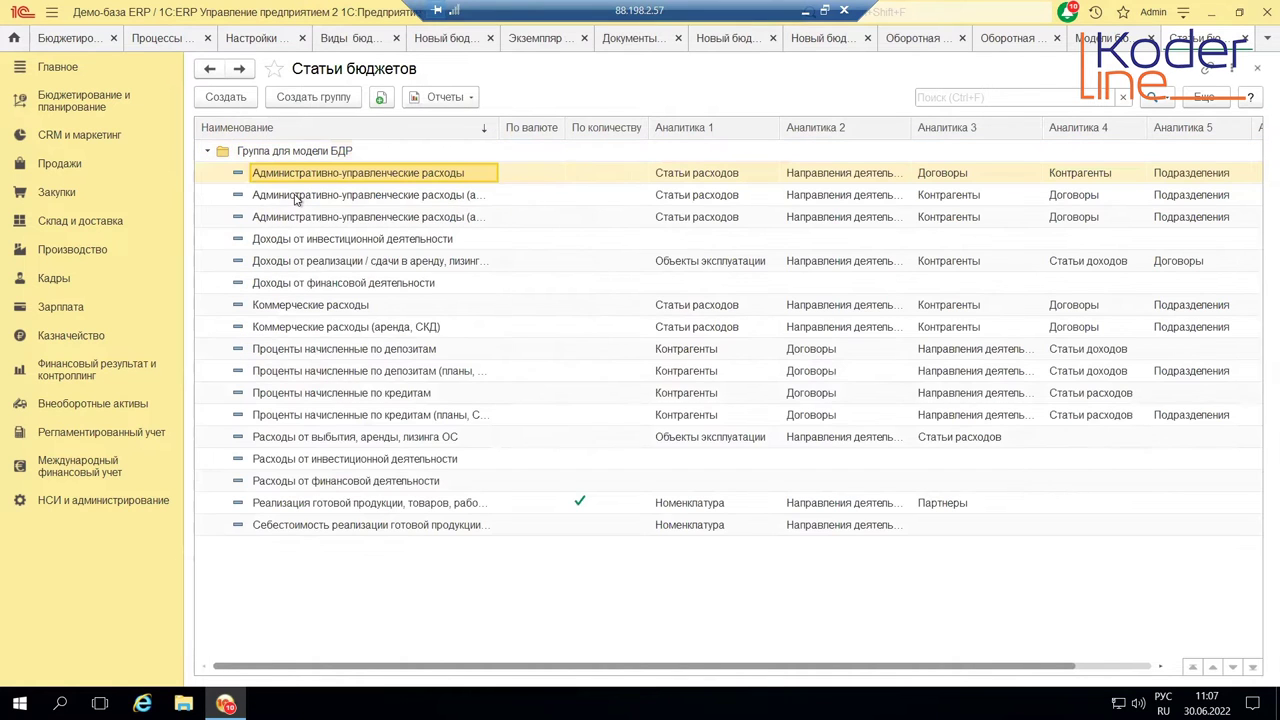
right_click(296, 199)
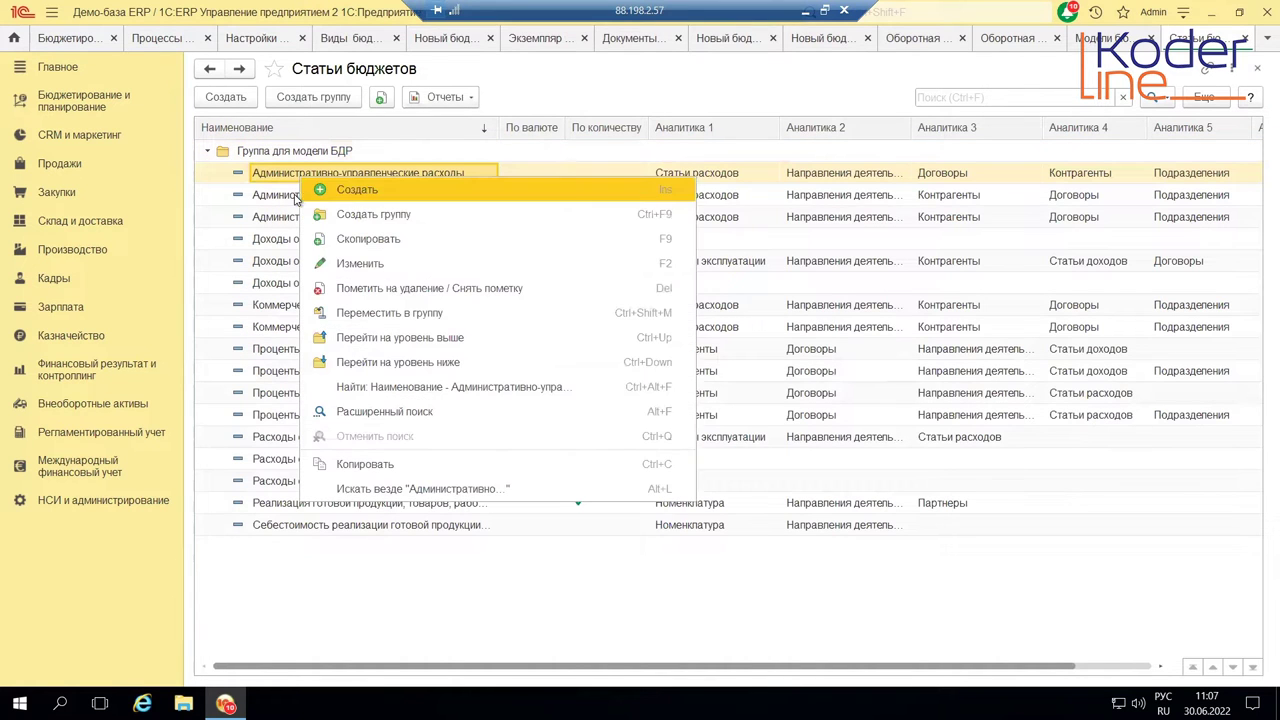
click(368, 263)
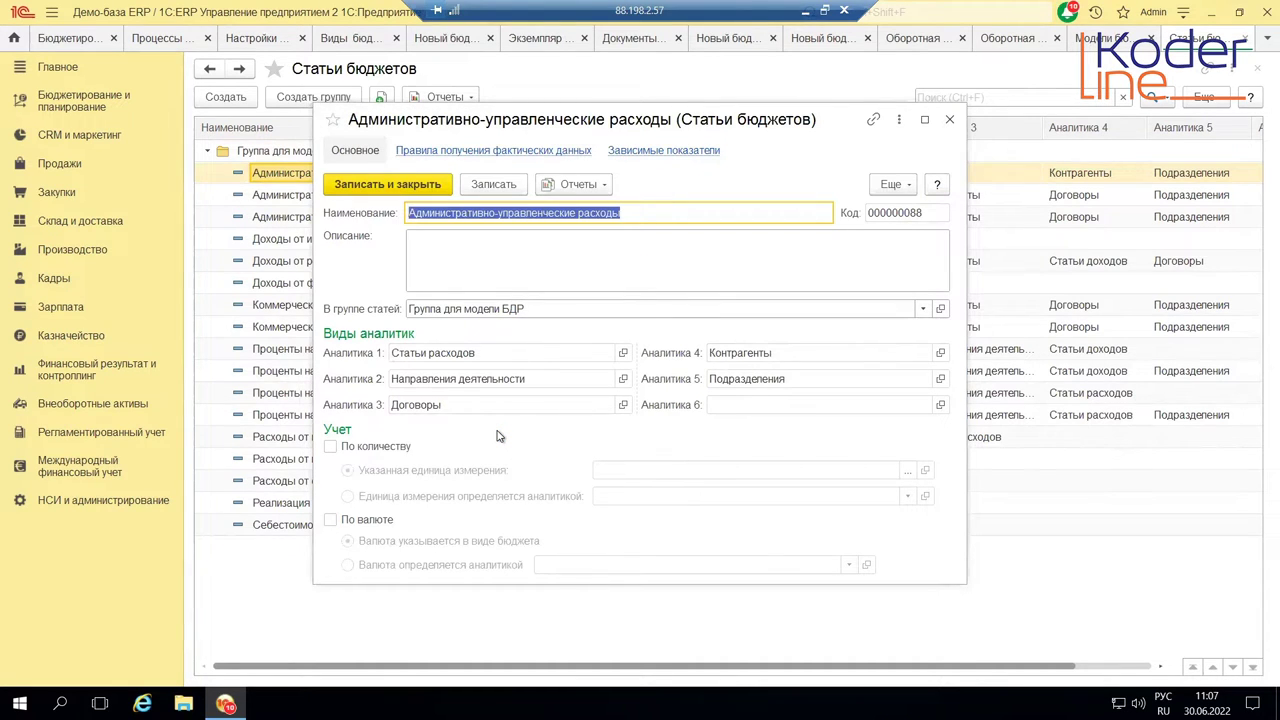
click(743, 410)
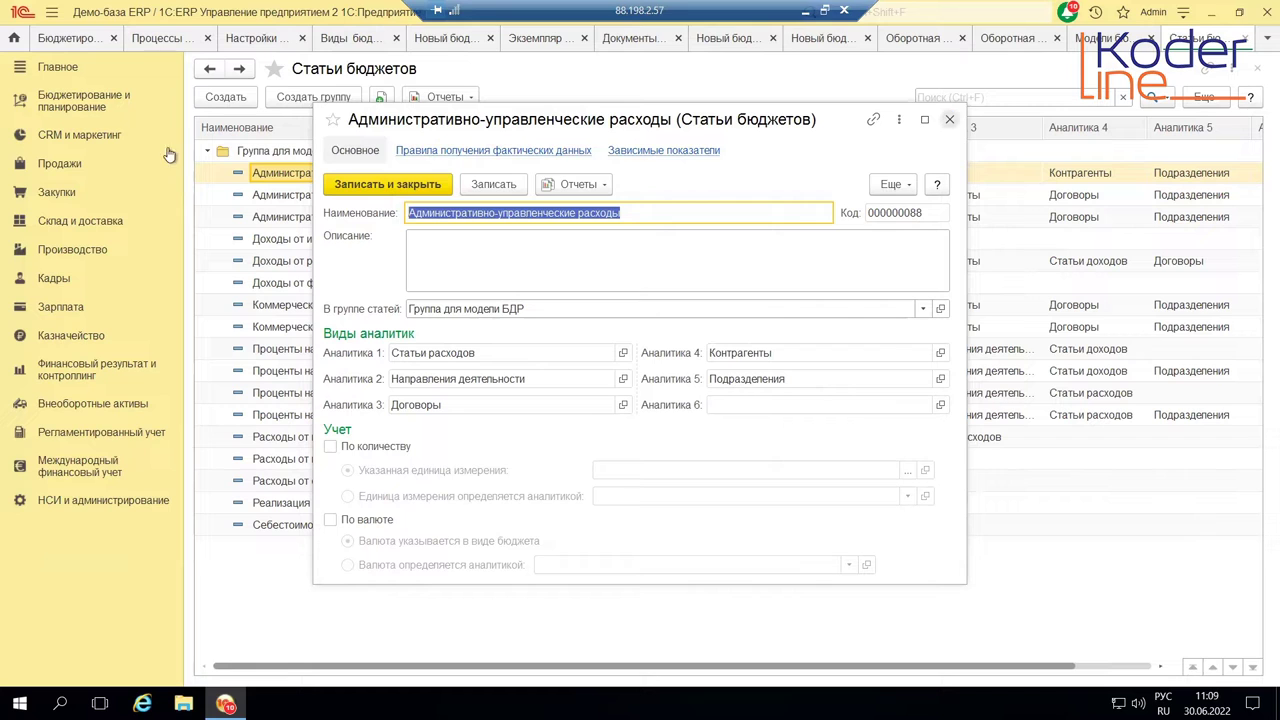
key(Escape)
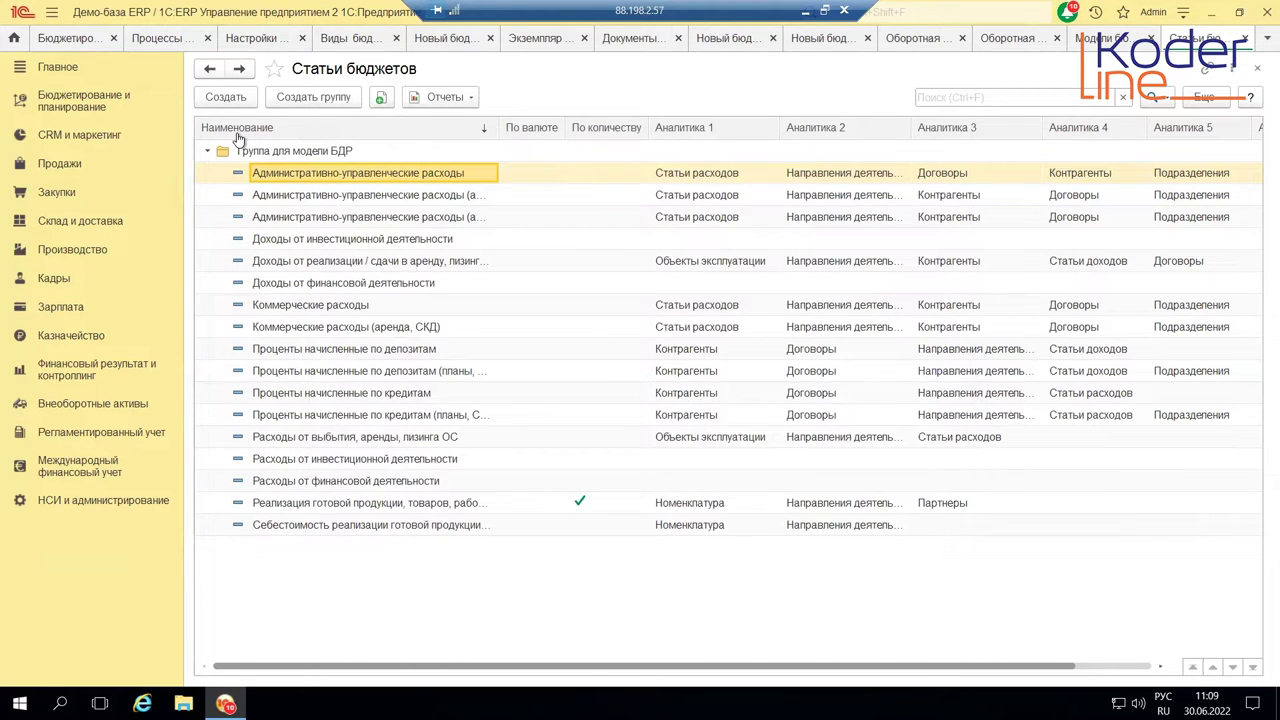
key(Escape)
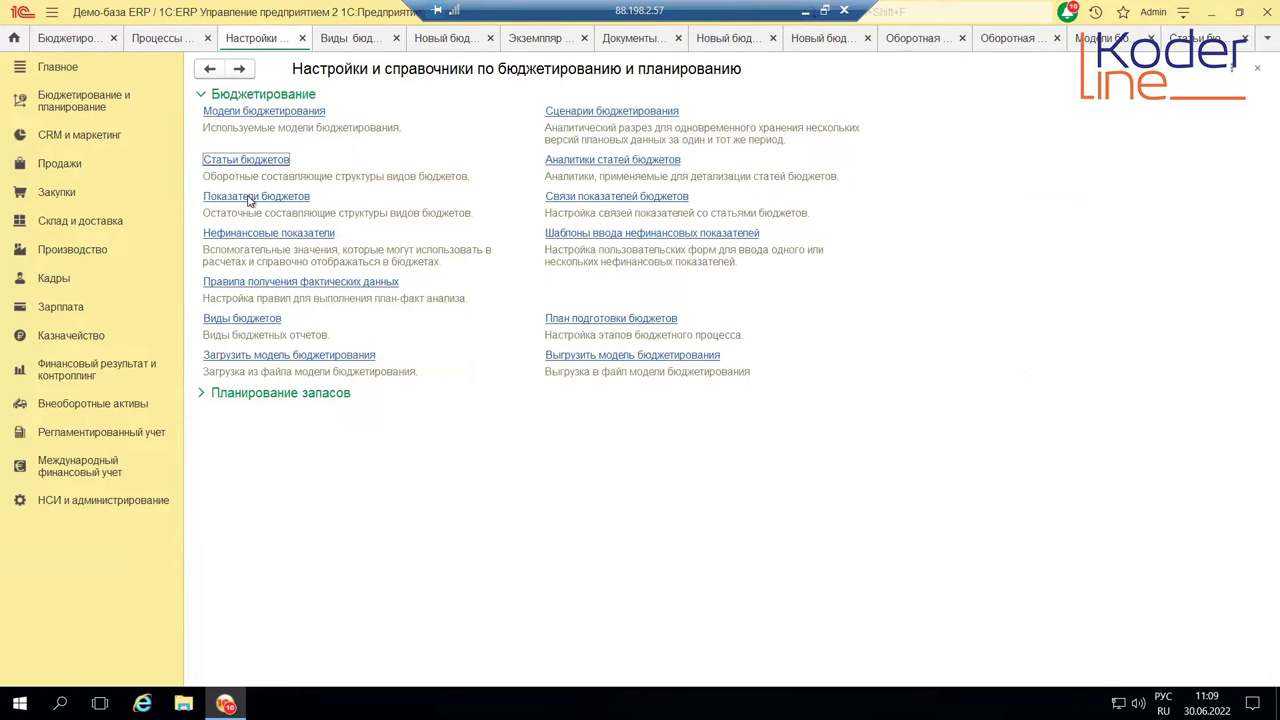
View the card of the budget indicator Денежные средства in the Диаграмма group and close it
click(330, 201)
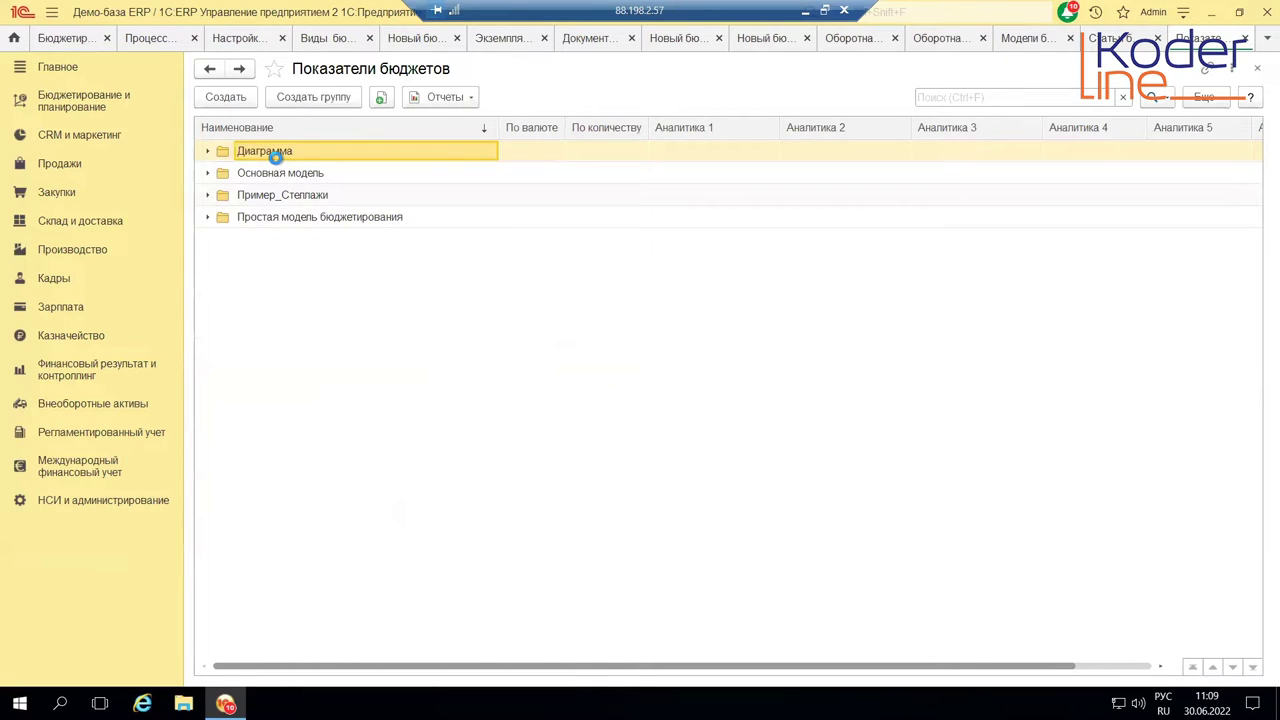
double_click(274, 156)
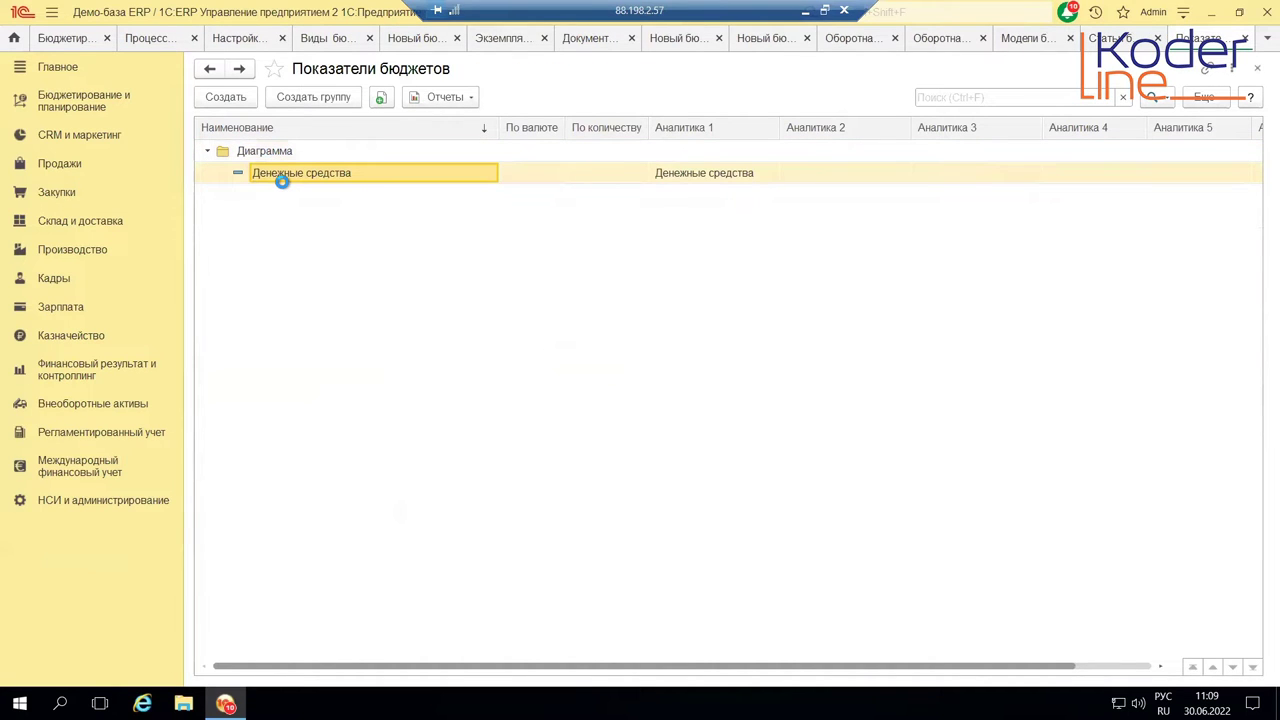
double_click(283, 178)
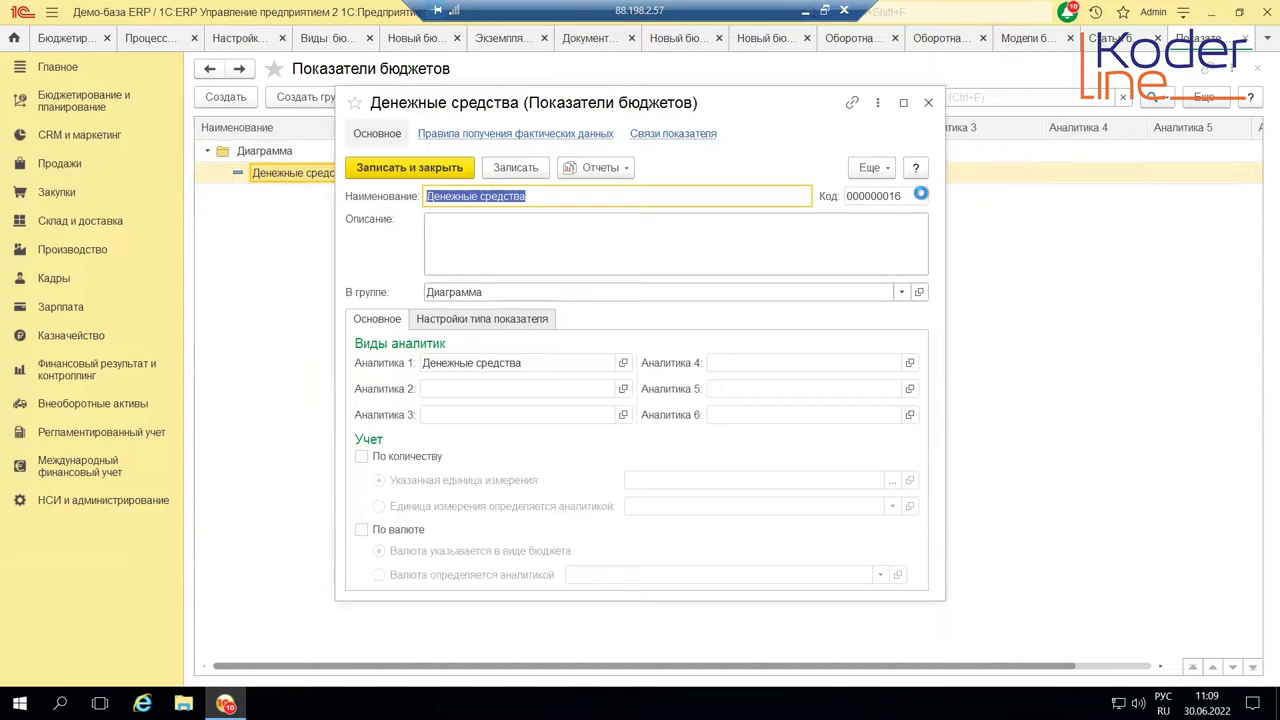
click(926, 103)
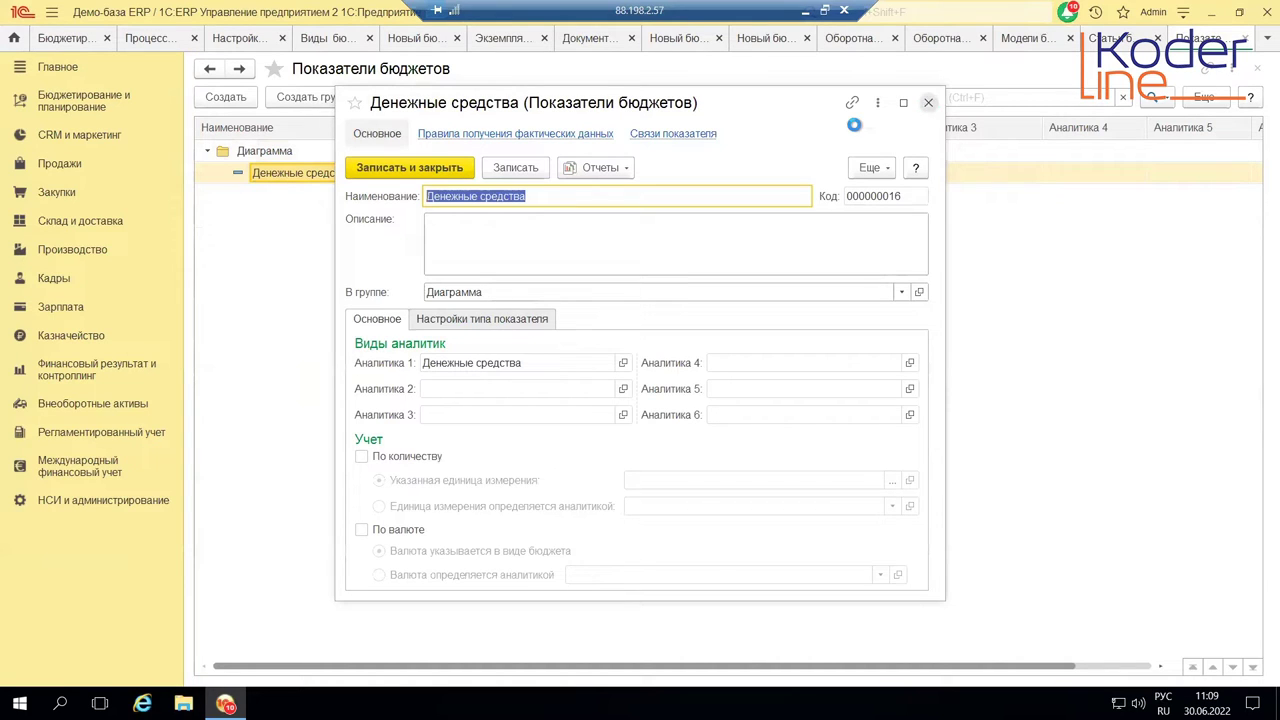
Look through the list of non-financial budget indicators and return to the budgeting settings and directories
click(211, 72)
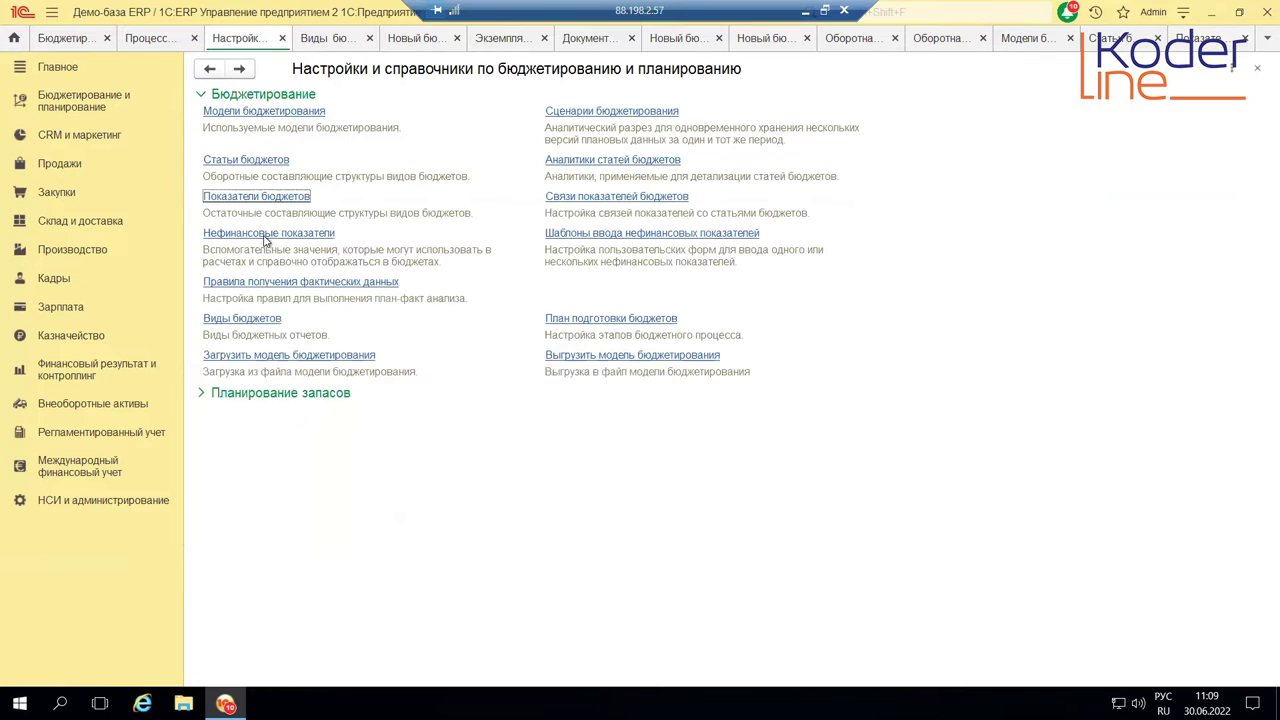
click(268, 234)
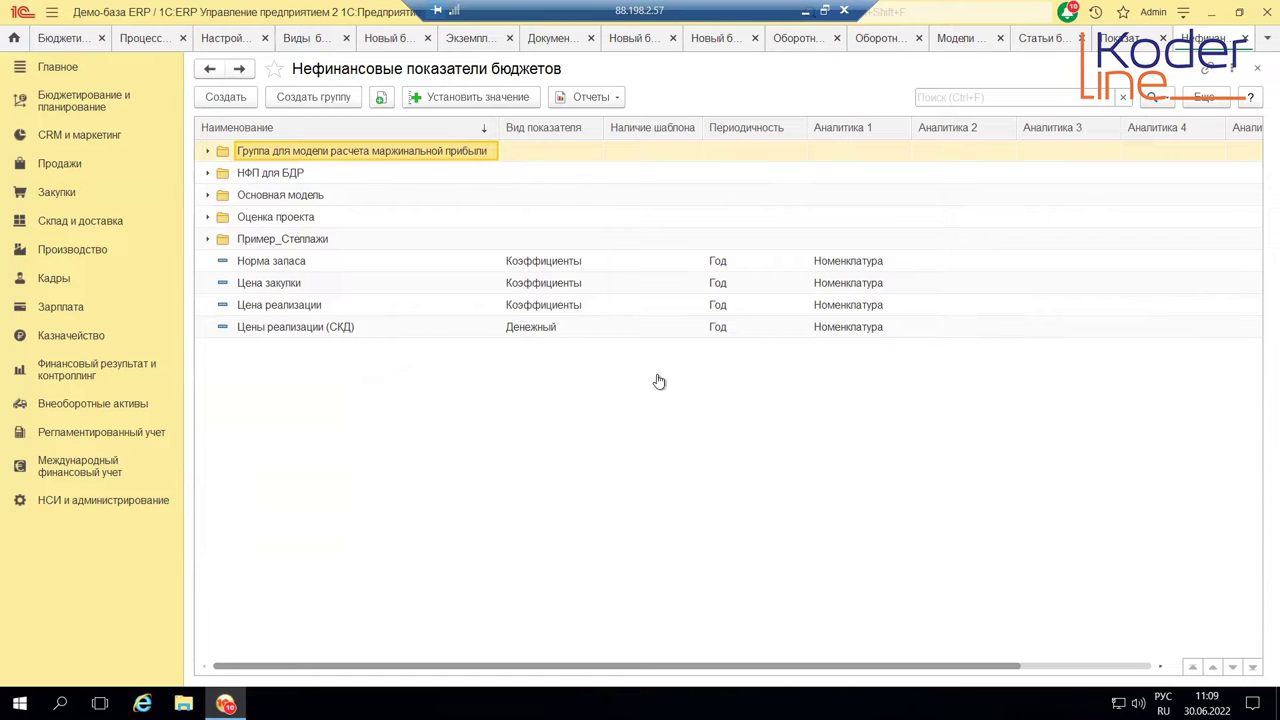
click(210, 69)
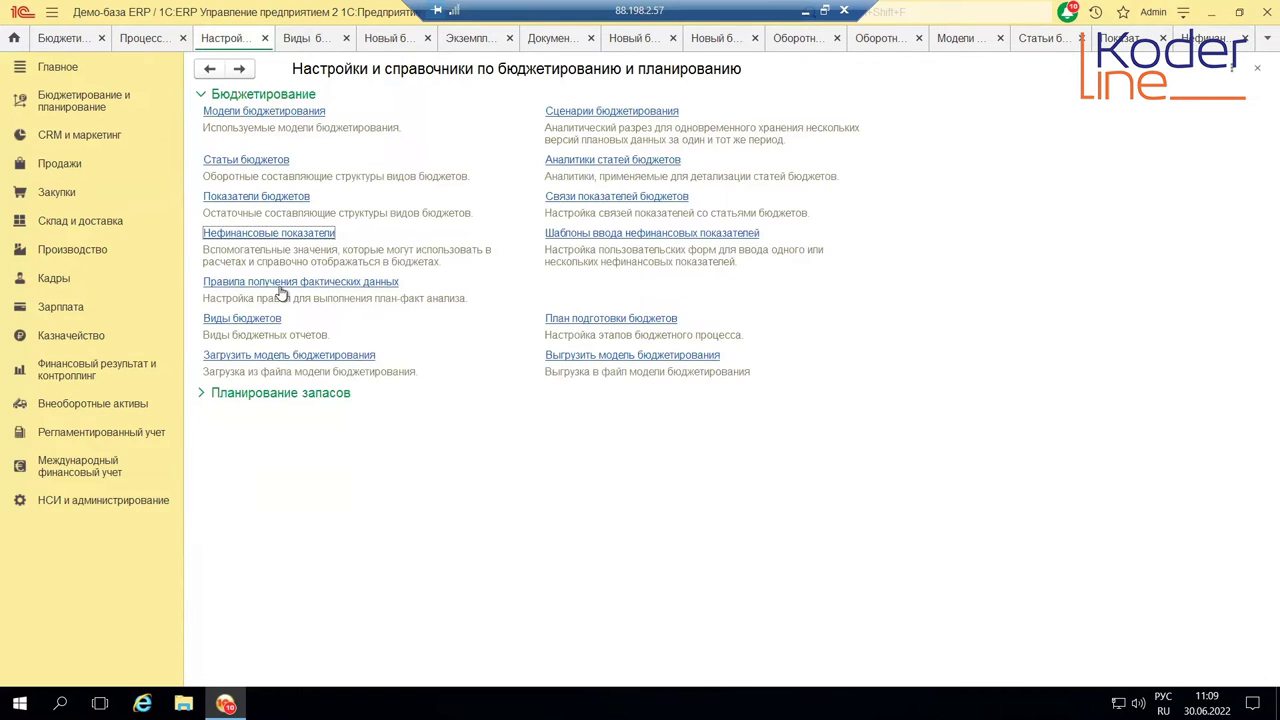
Open the actual-data retrieval rules for the item Выплата денежных средств in Группа для модели контроля лимитов
click(352, 283)
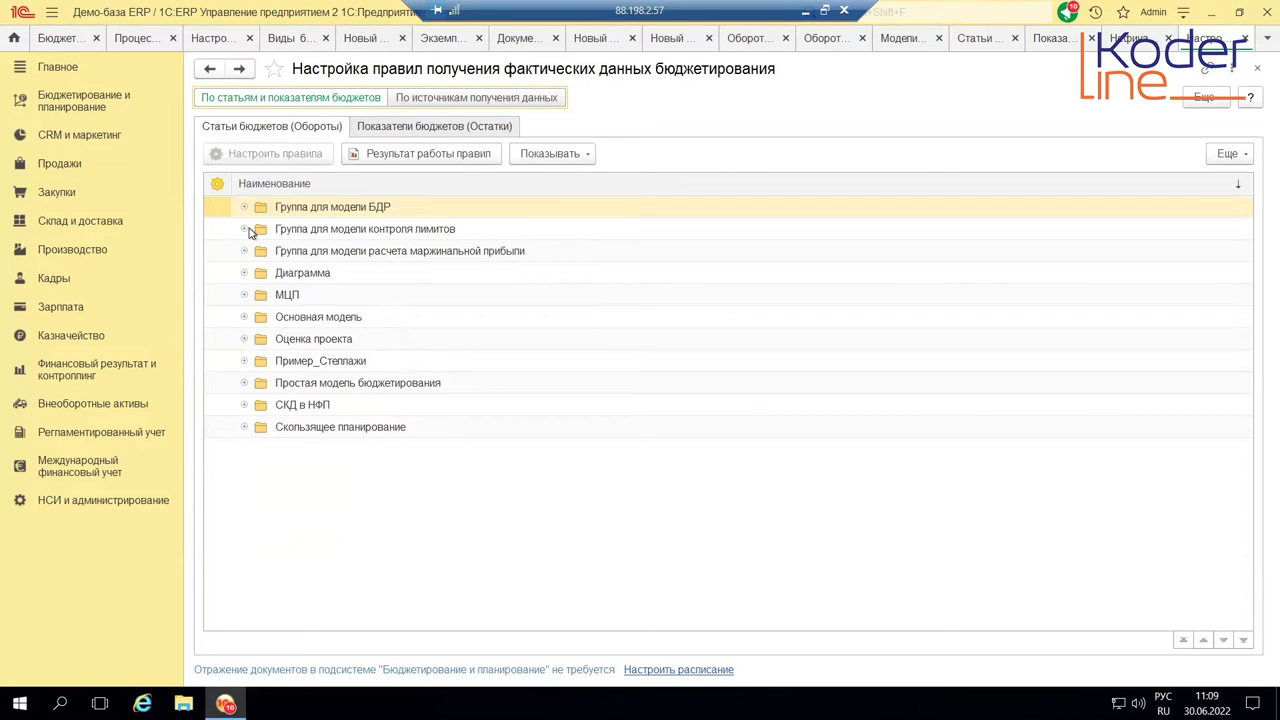
click(245, 229)
click(320, 257)
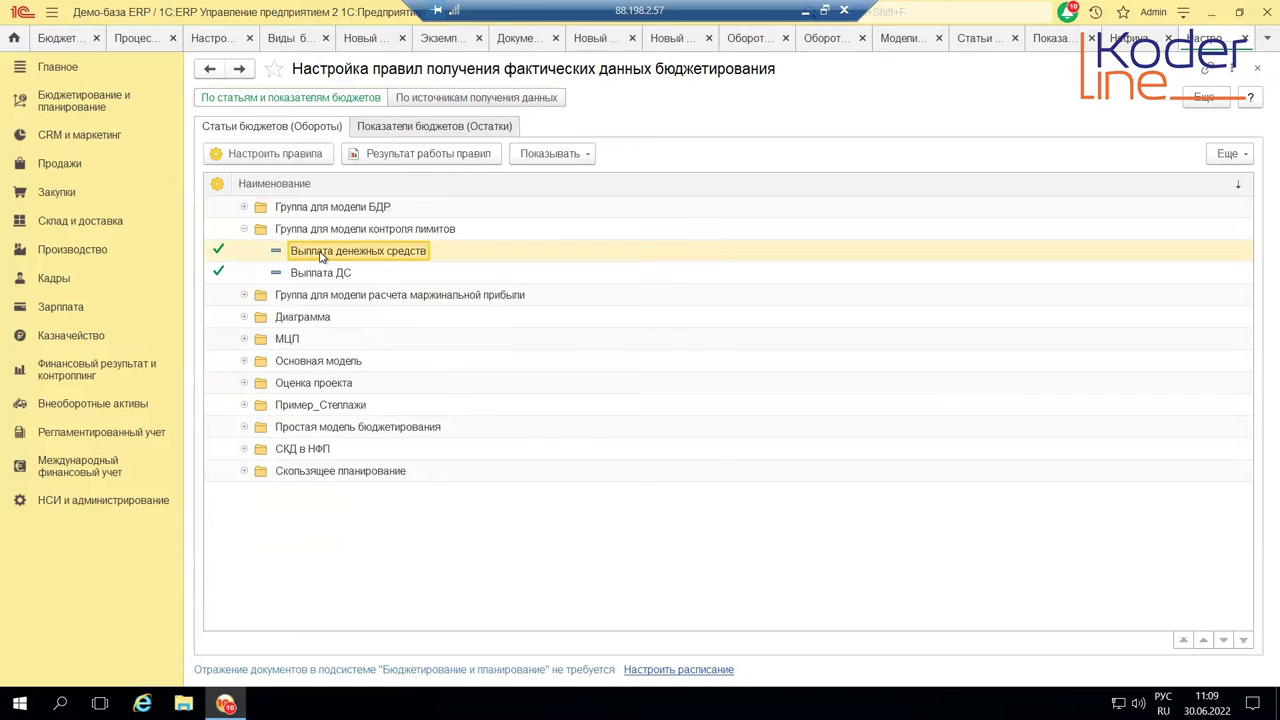
right_click(320, 257)
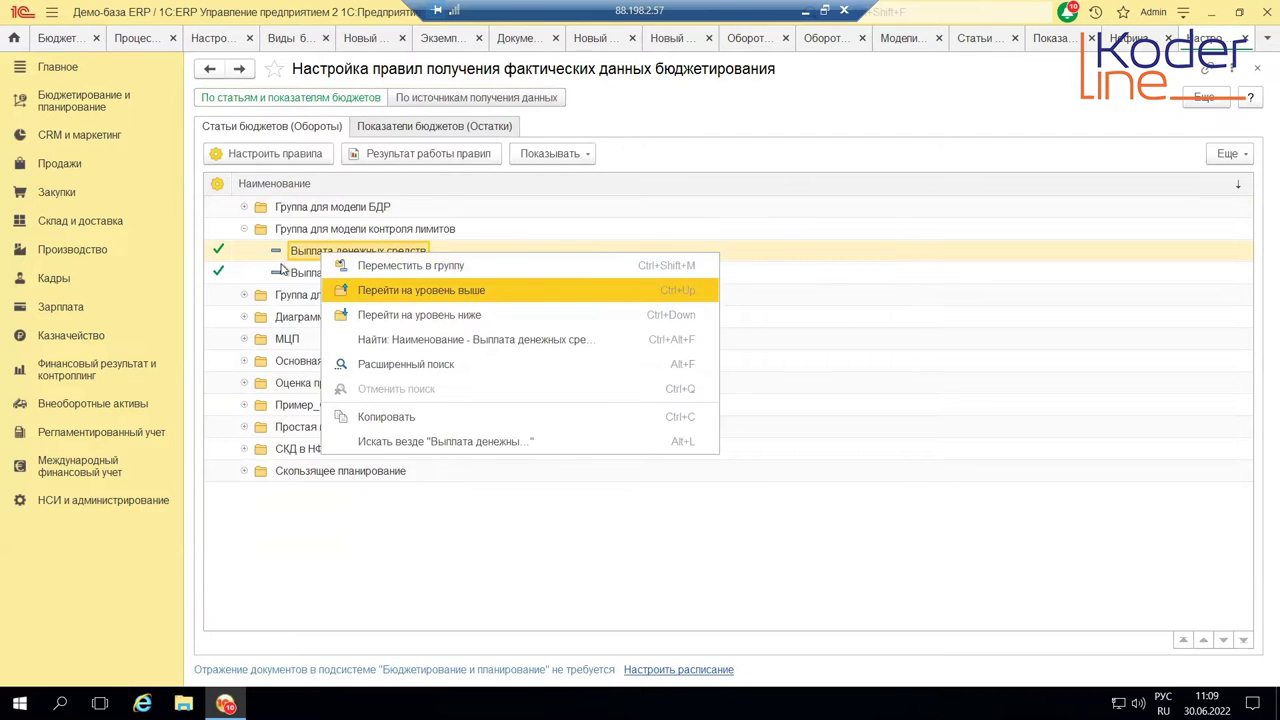
click(300, 260)
double_click(300, 260)
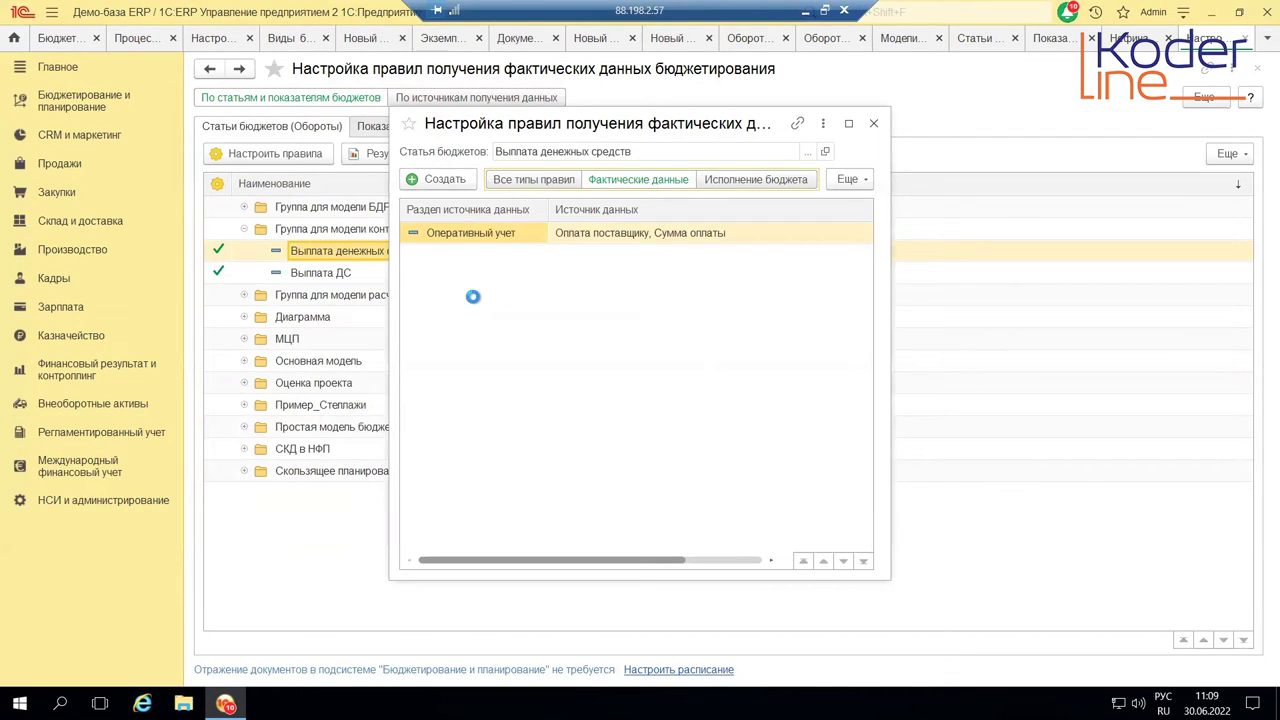
Open the Оперативный учет rule for Оплата поставщику and check which data source sections are available
right_click(510, 232)
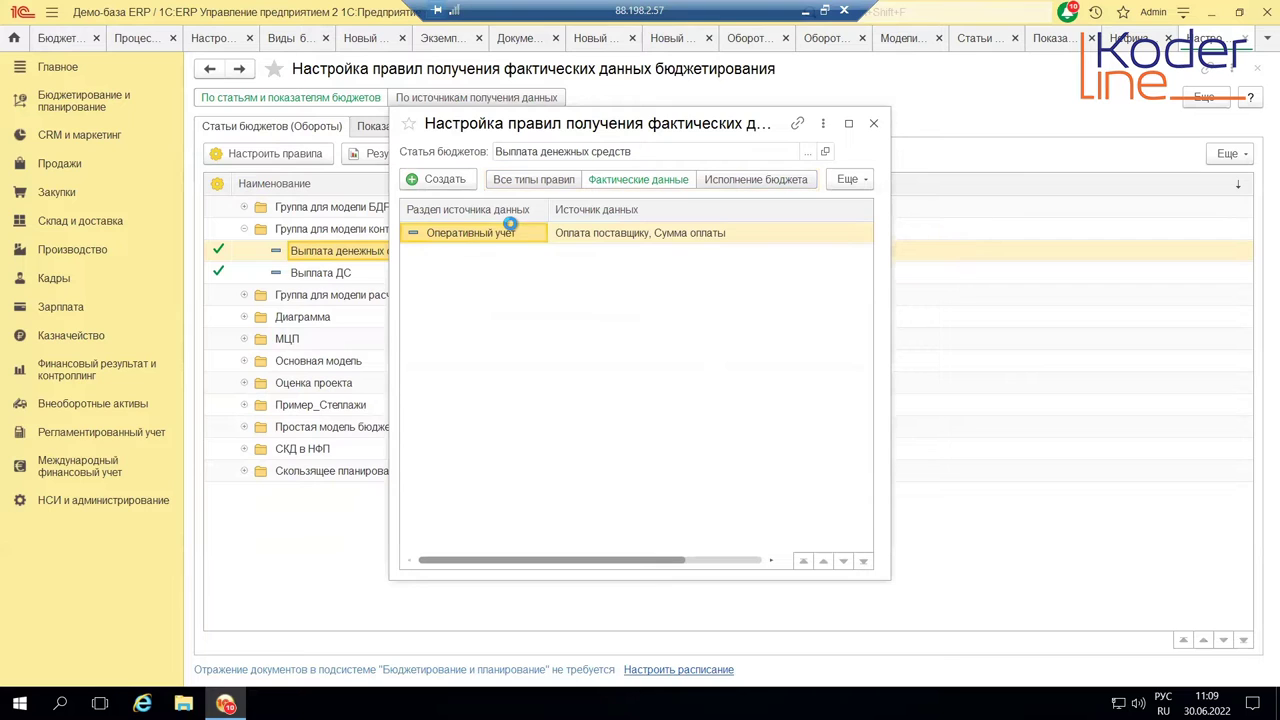
key(Down)
key(Down)
key(Down)
key(Up)
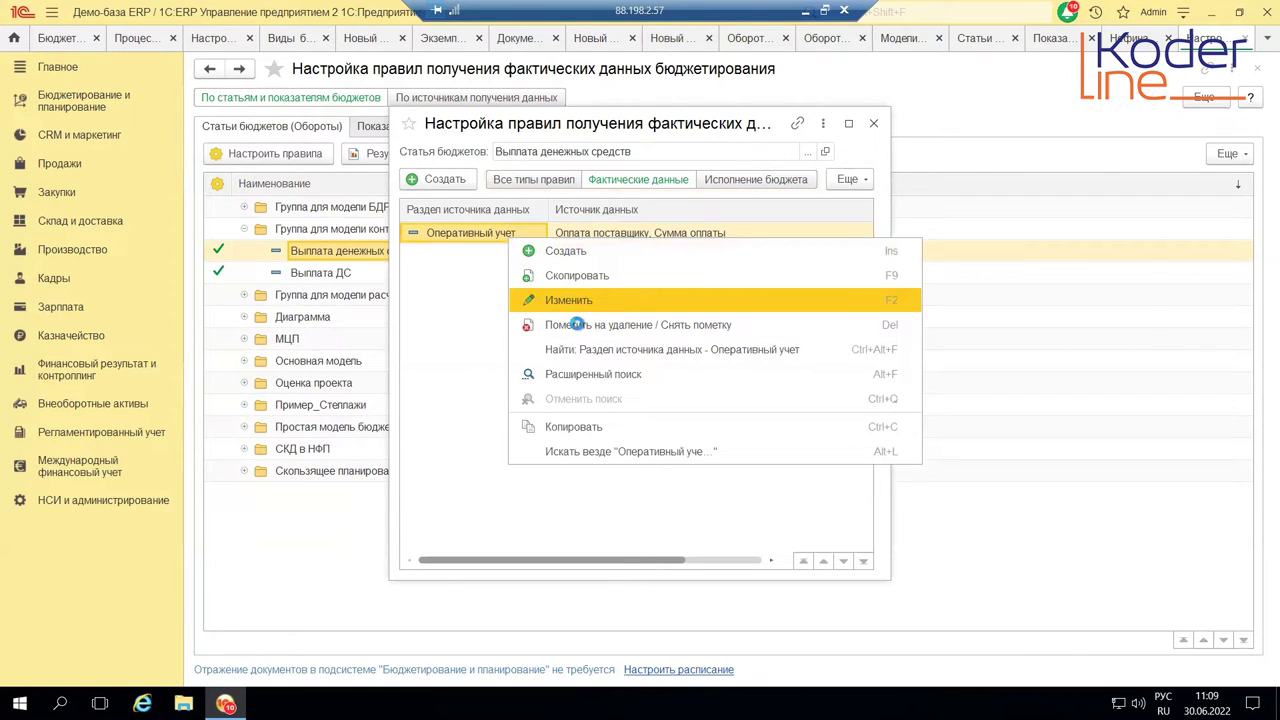
key(Return)
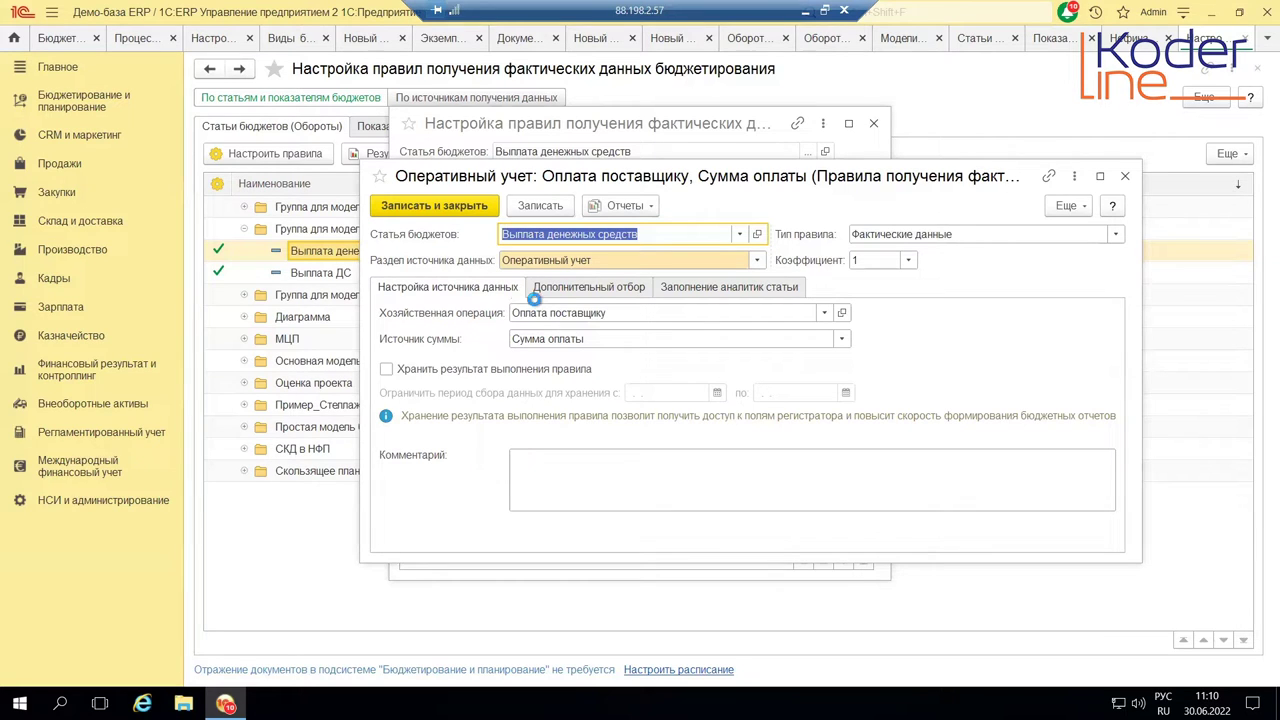
click(759, 261)
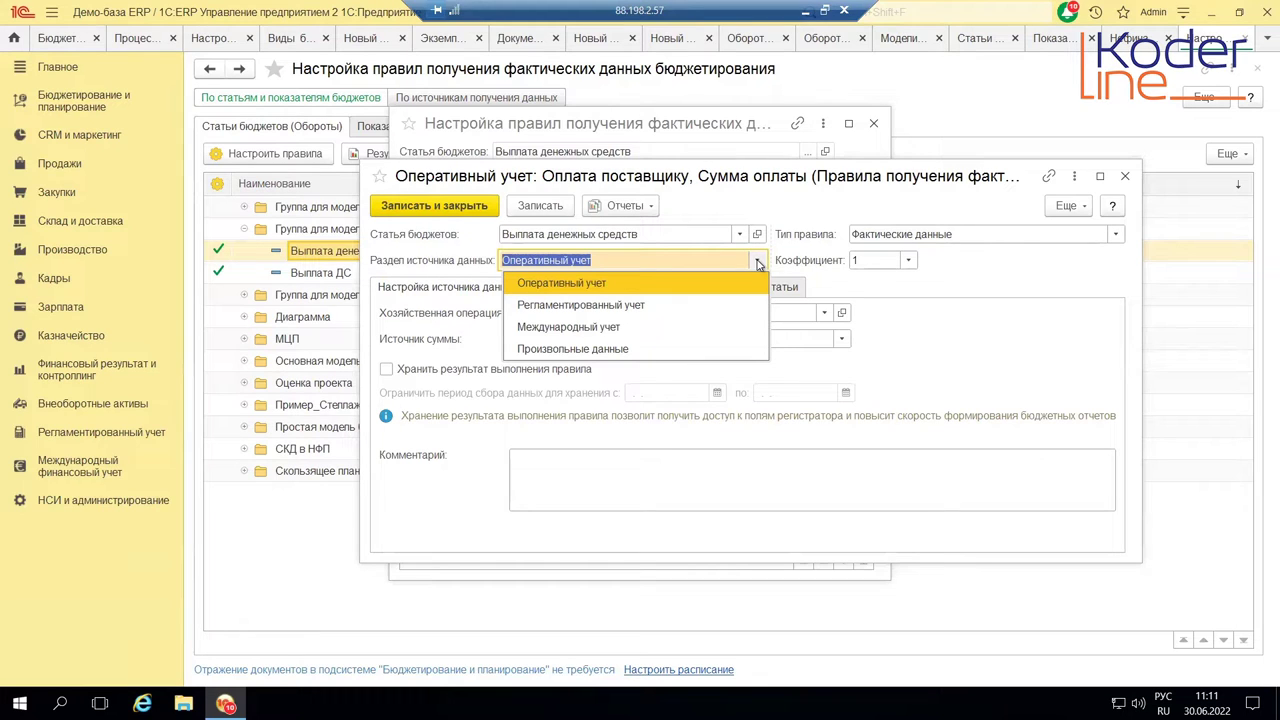
click(981, 356)
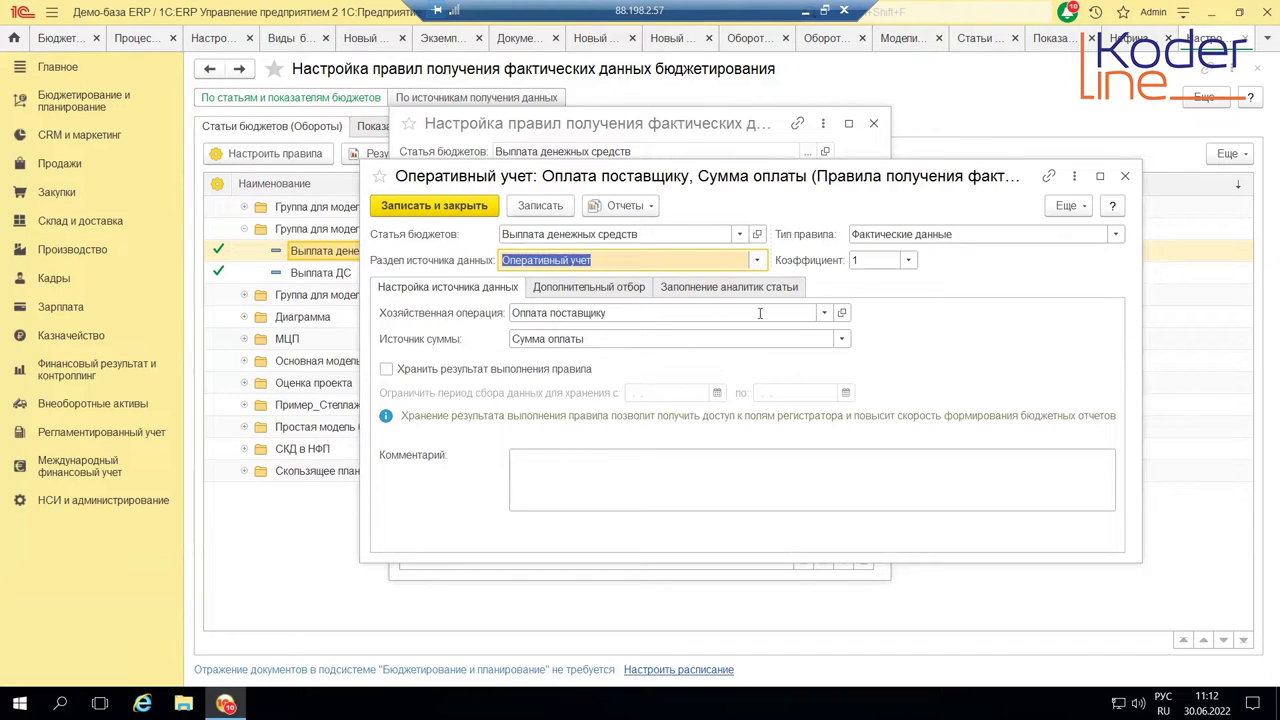
Examine the business operation Оплата поставщику: its accounting reflection, related documents and indicators for financial accounting
click(841, 314)
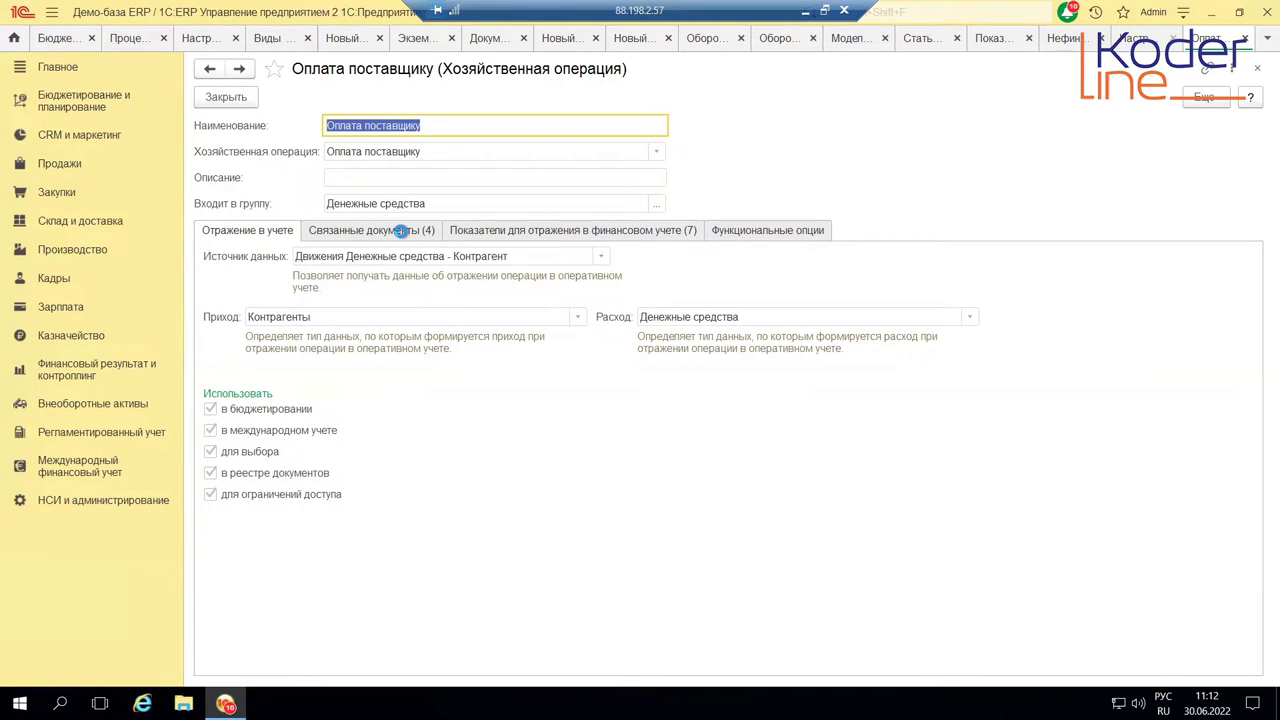
click(401, 230)
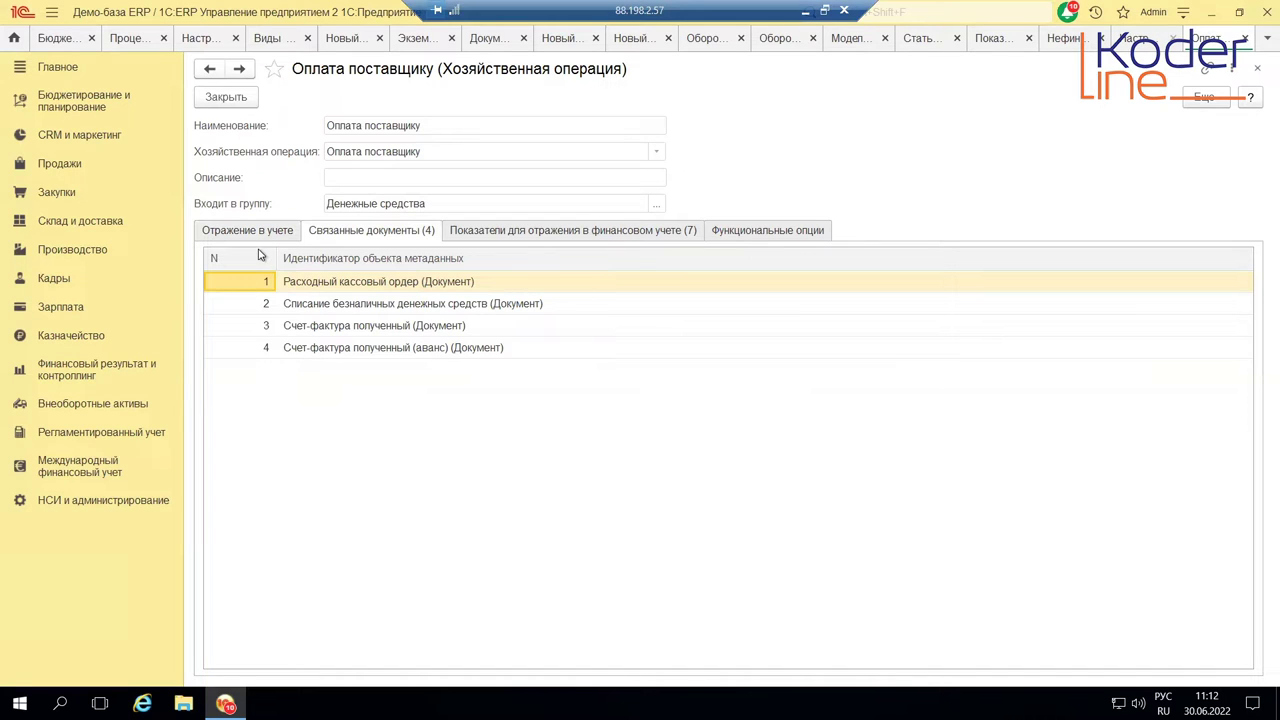
key(ctrl+Page_Up)
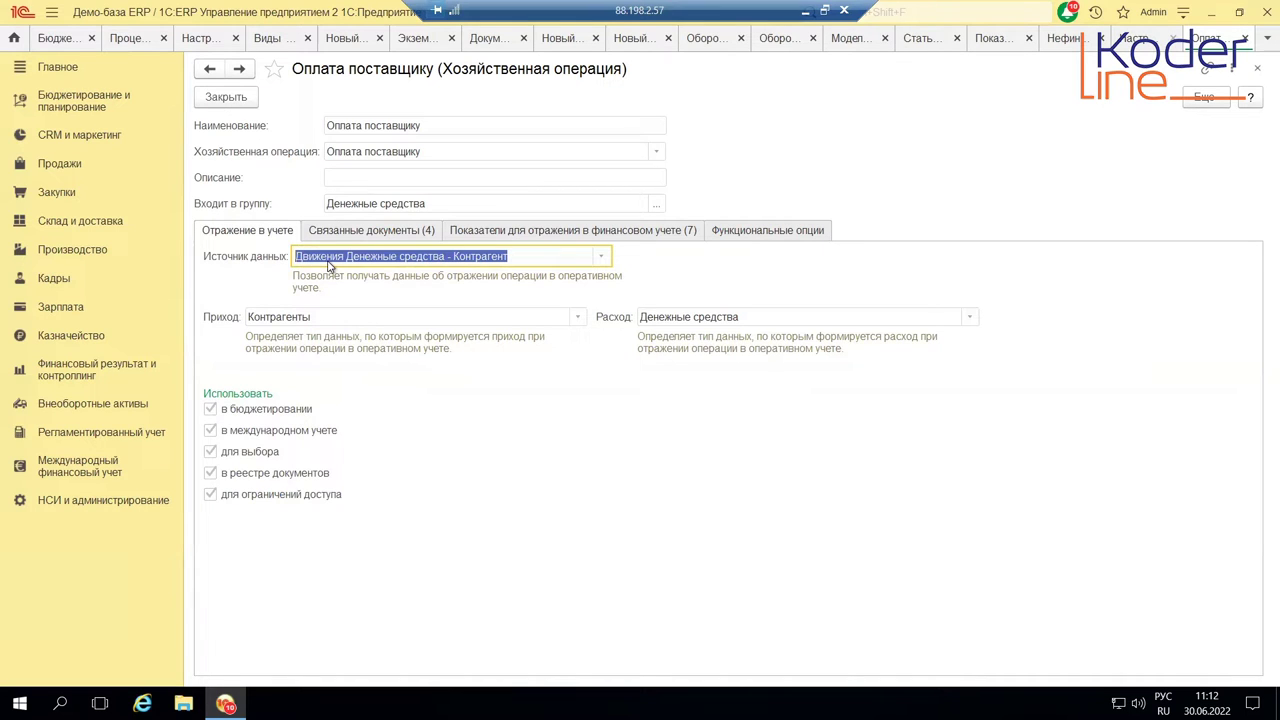
click(510, 240)
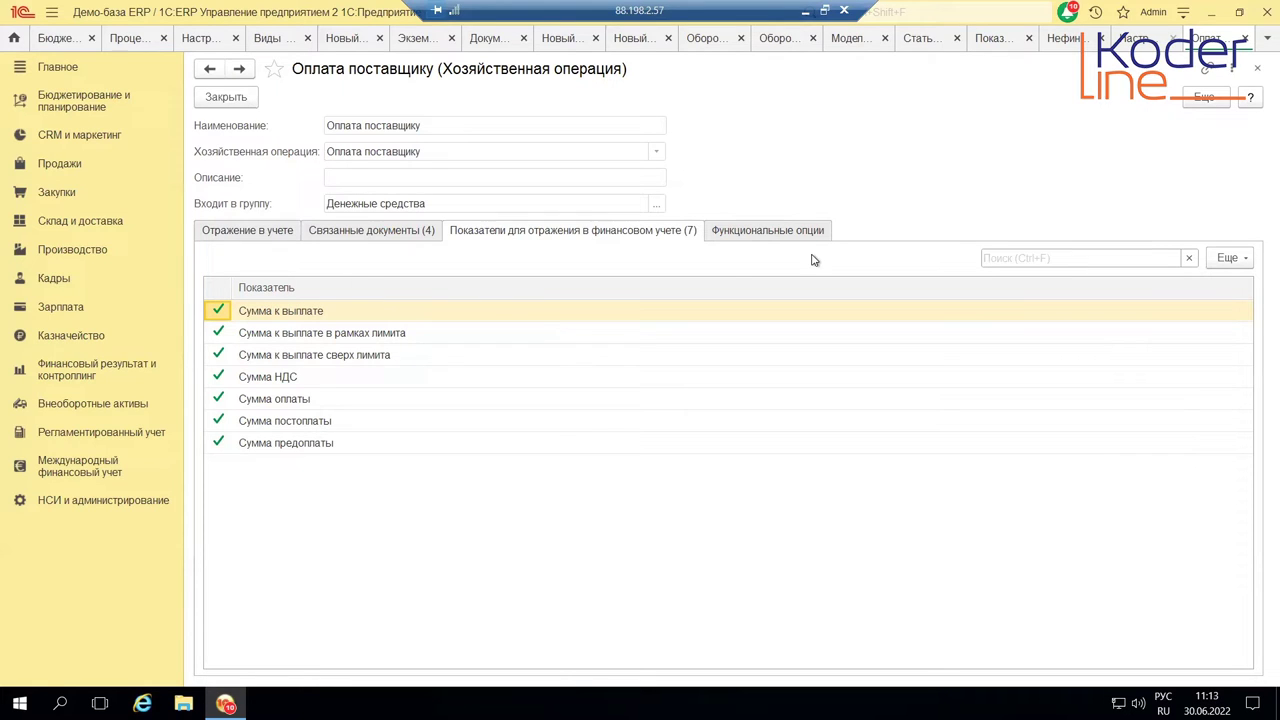
Review the functional options, financial accounting indicators, related documents and accounting reflection of the business operation Оплата поставщику
click(767, 230)
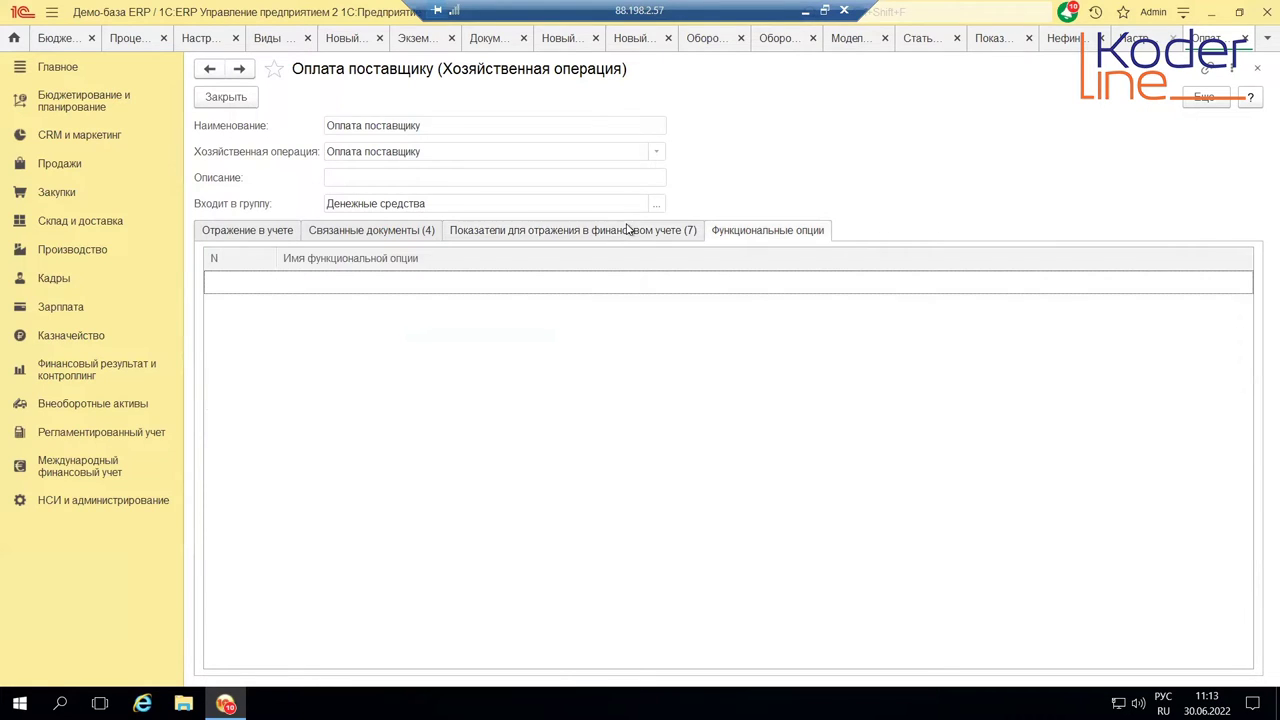
click(629, 234)
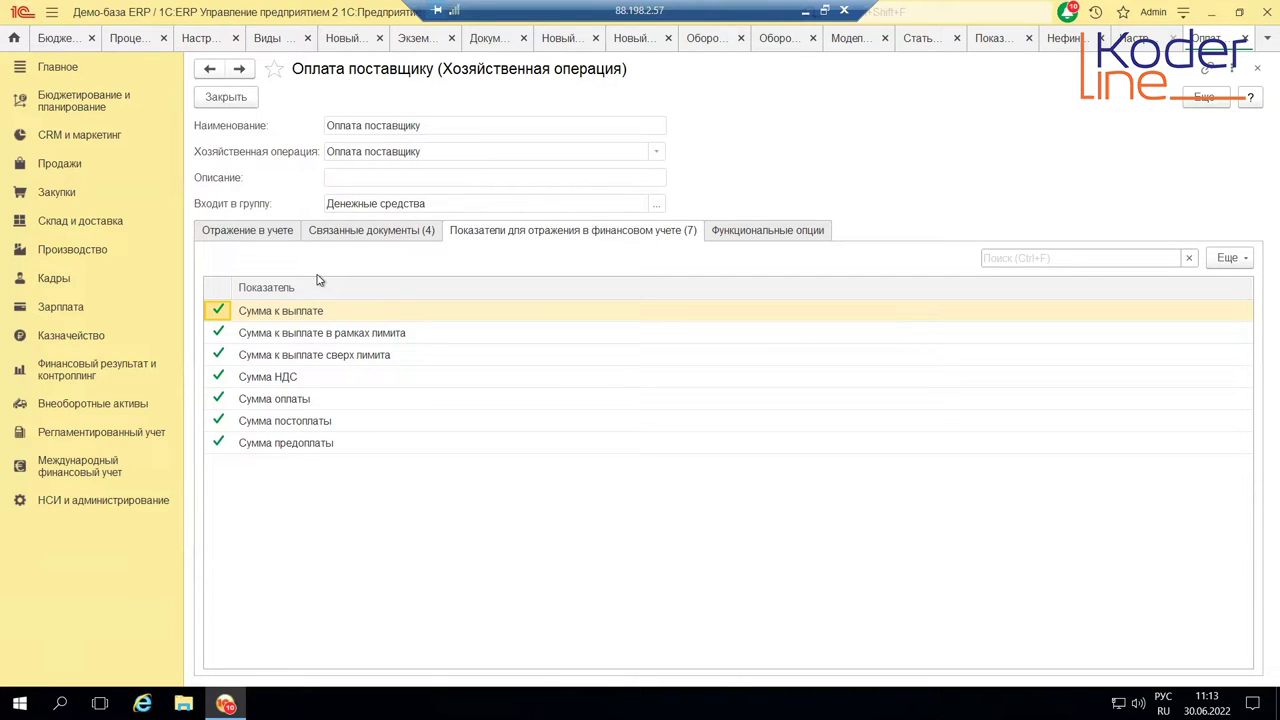
click(368, 234)
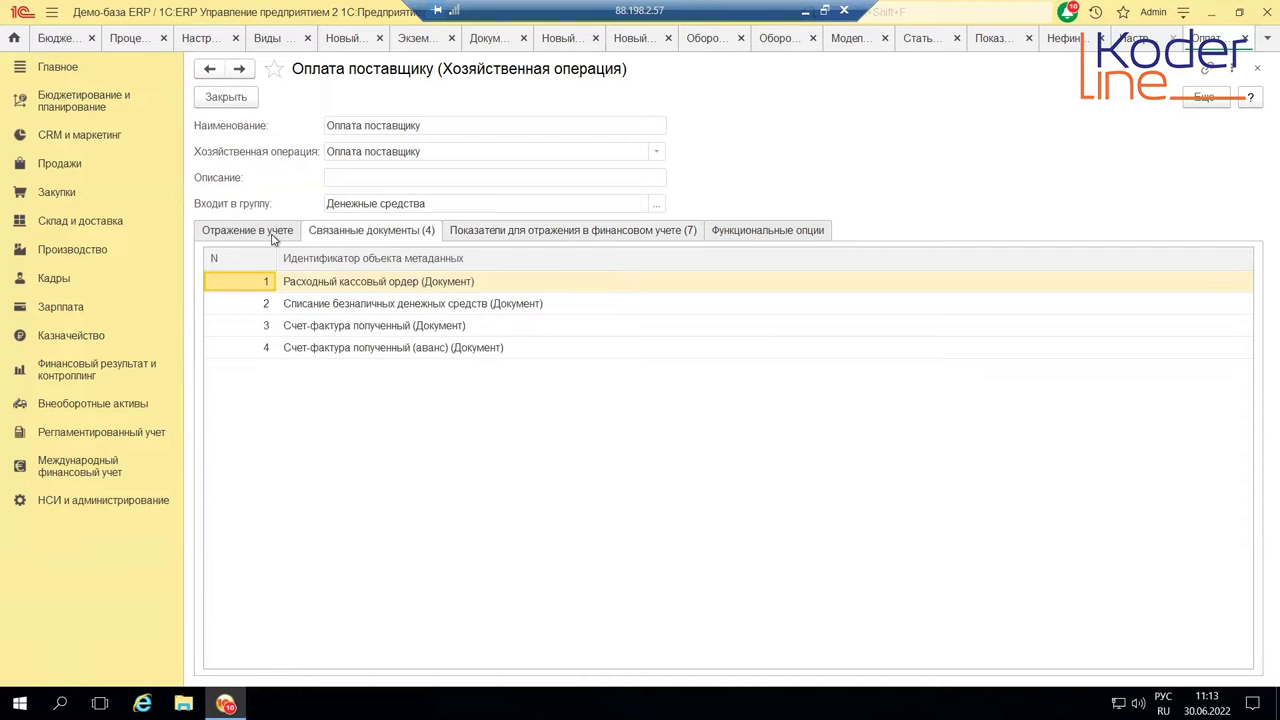
click(271, 235)
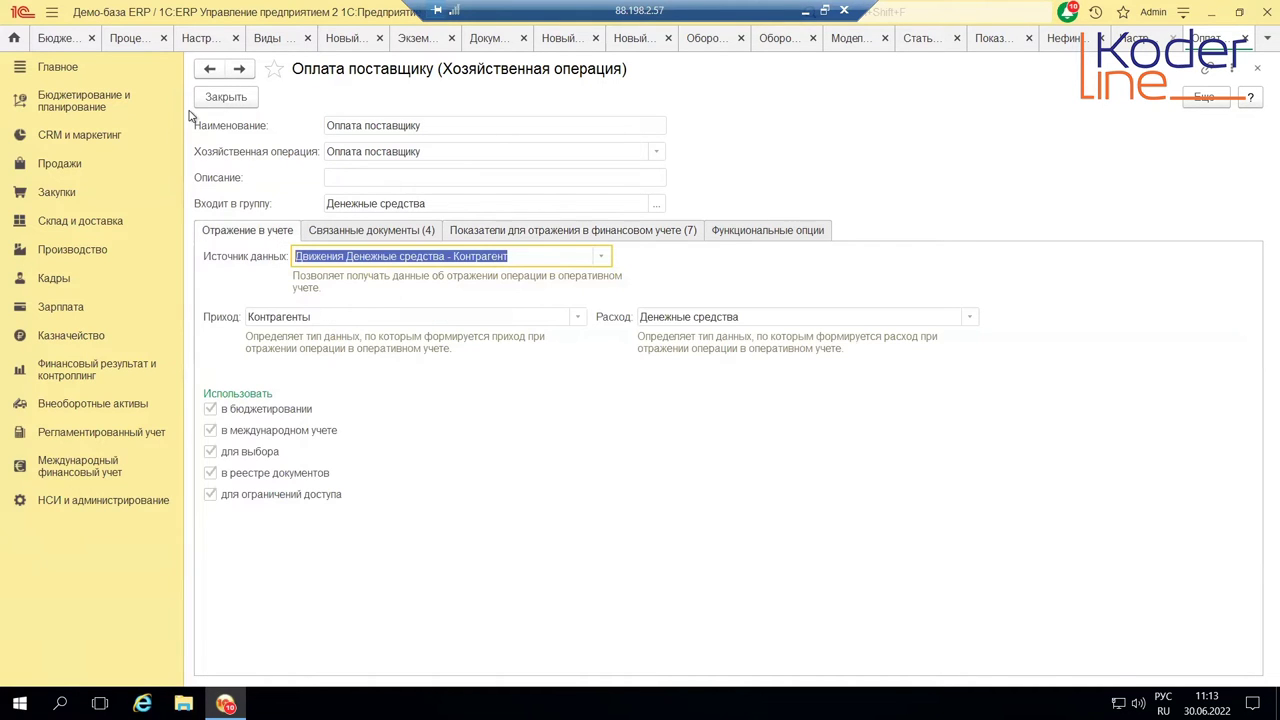
Close the business operation and the actual-data rule windows, and open the list of budget types from the budgeting settings
key(Escape)
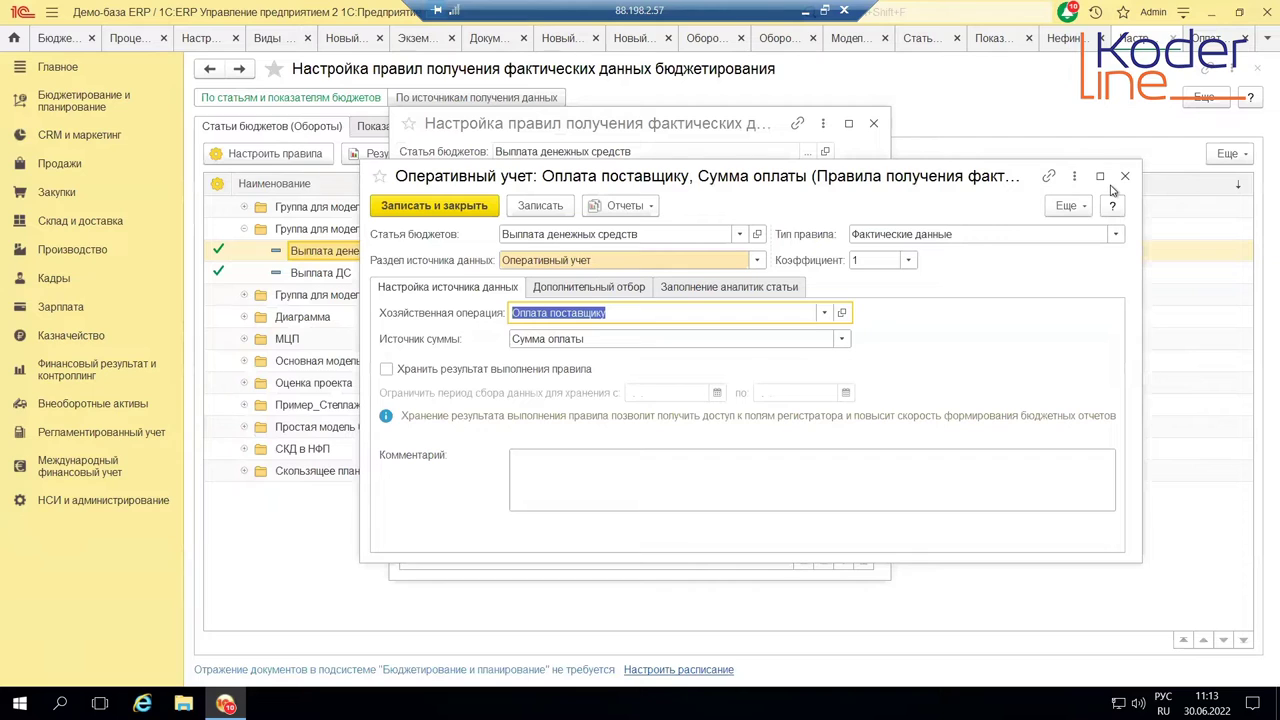
click(1122, 177)
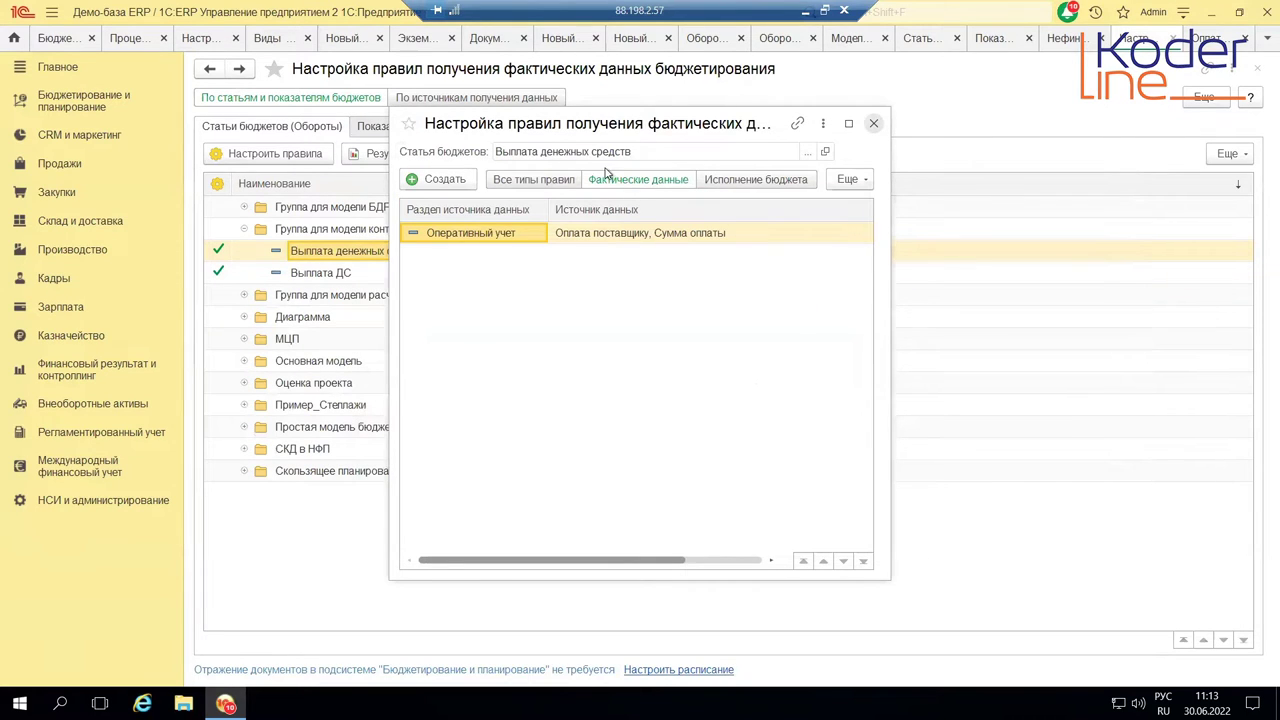
key(Escape)
key(Escape)
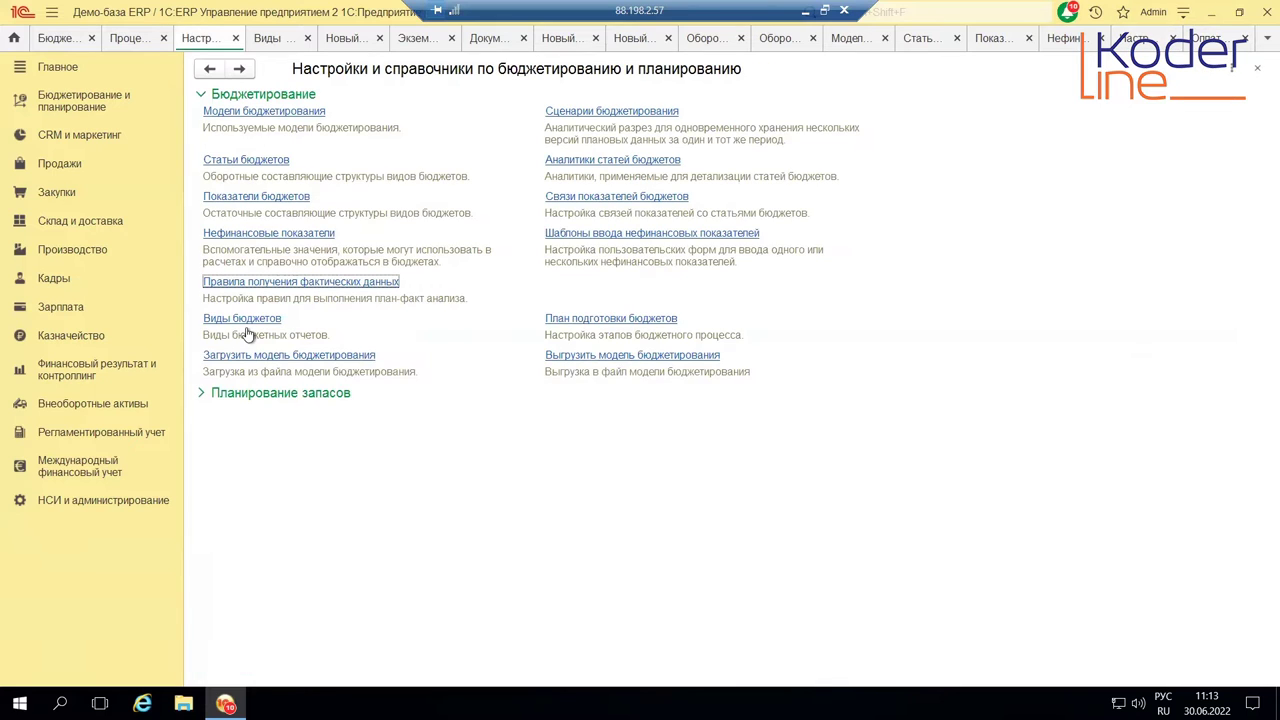
key(Tab)
key(Return)
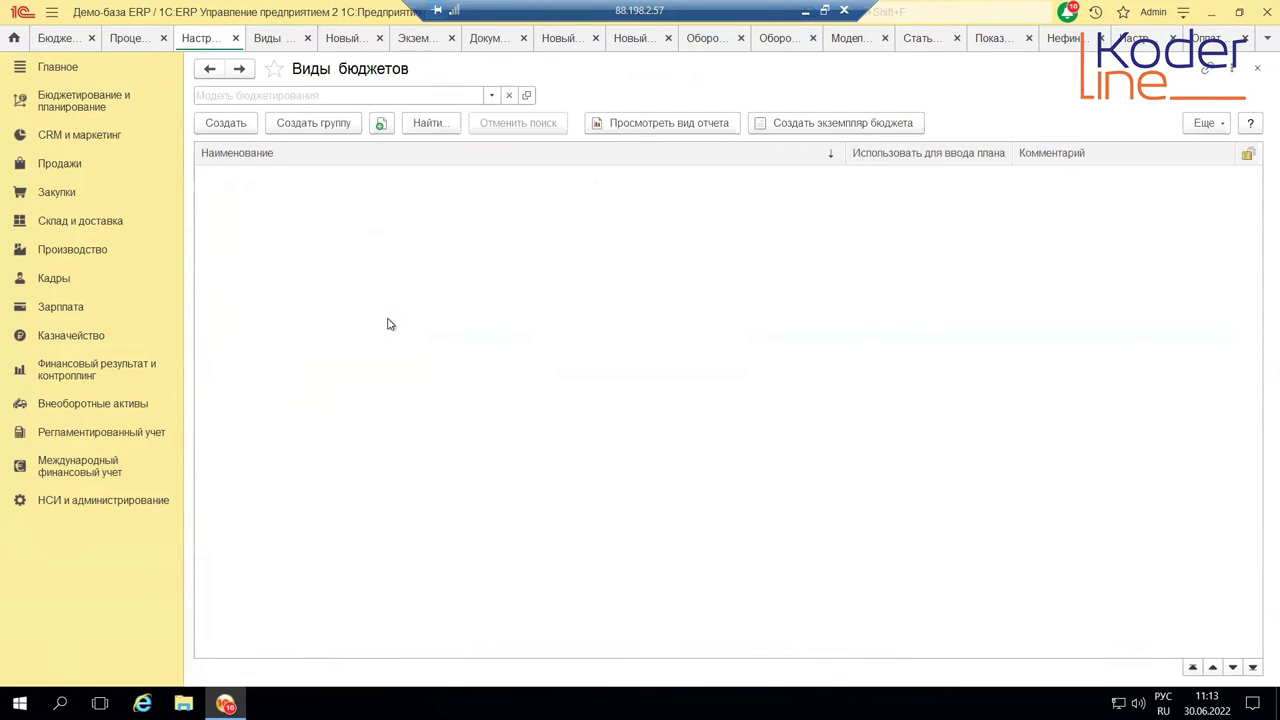
Open the existing budget type Новый бюджет and examine its structure, the available items in Группа для модели БДР and its main settings
double_click(449, 359)
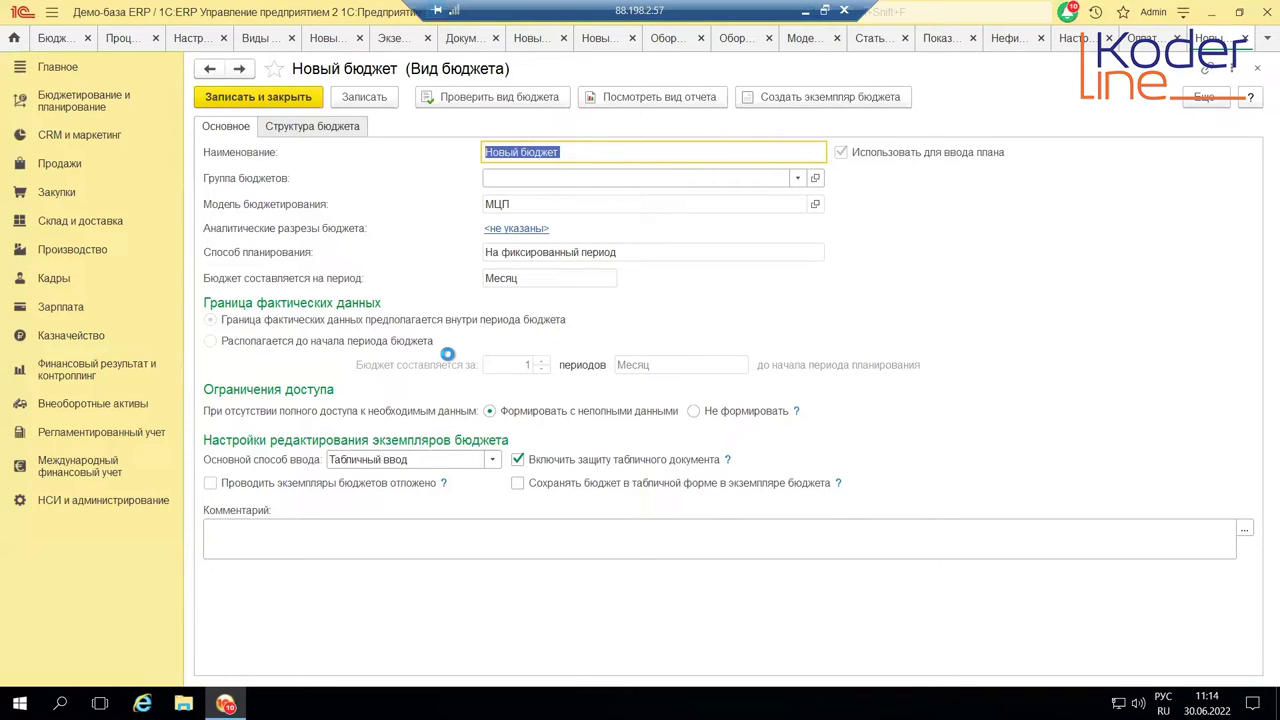
click(290, 128)
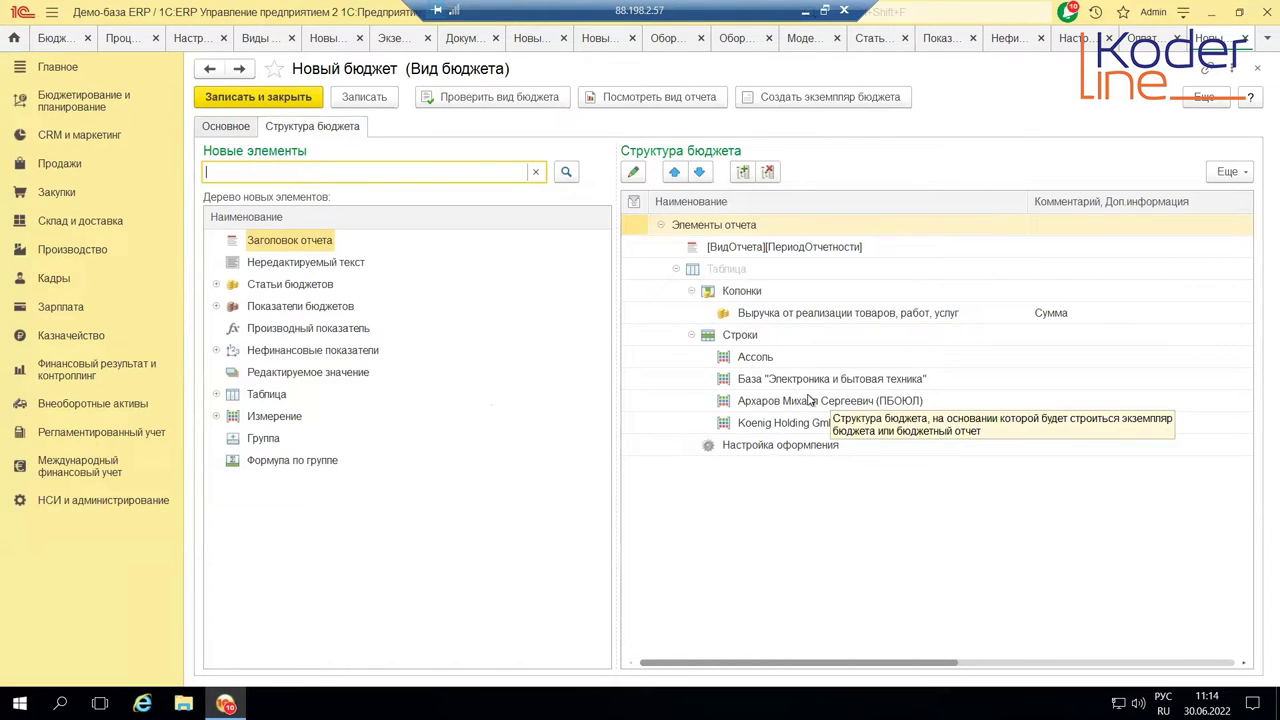
click(772, 256)
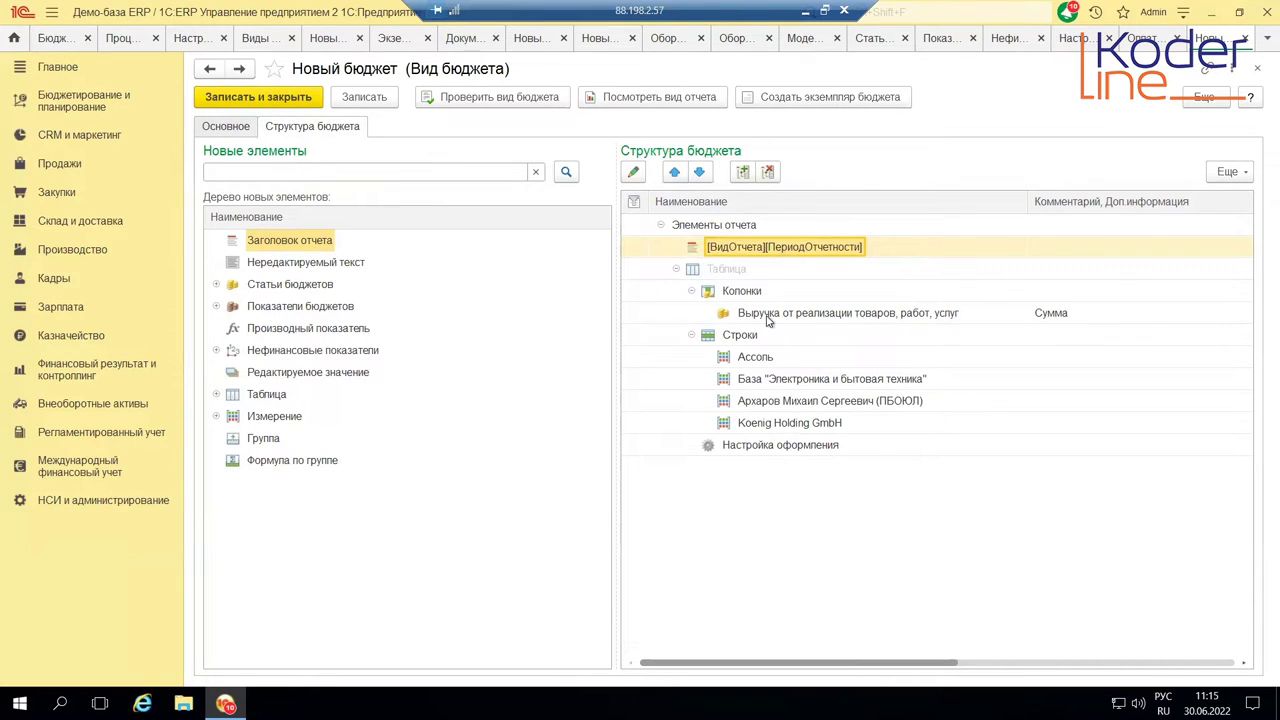
click(216, 286)
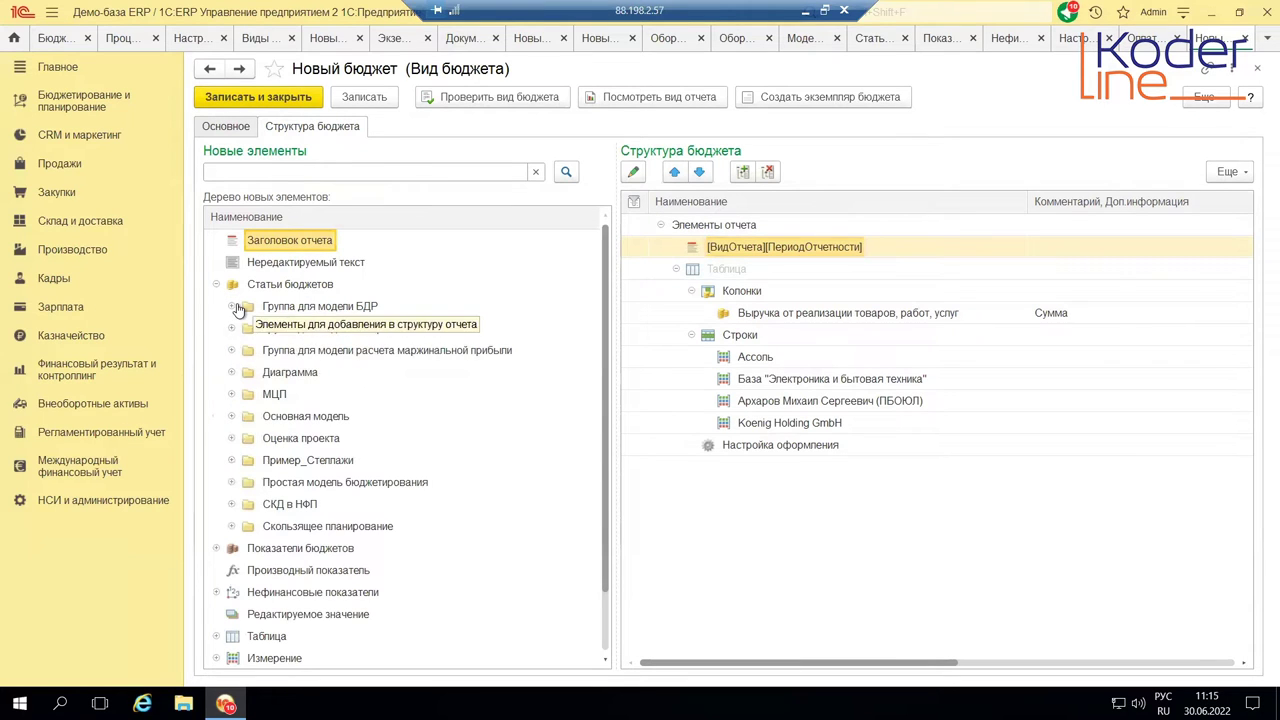
click(233, 306)
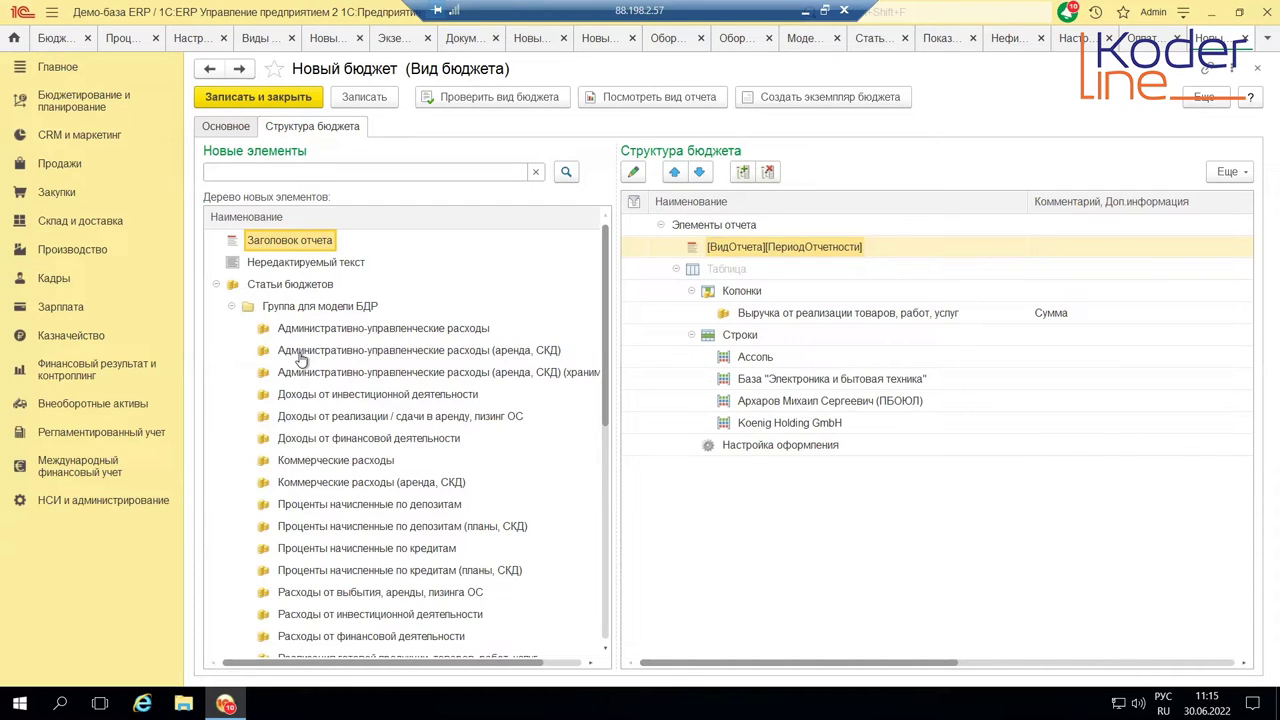
click(763, 361)
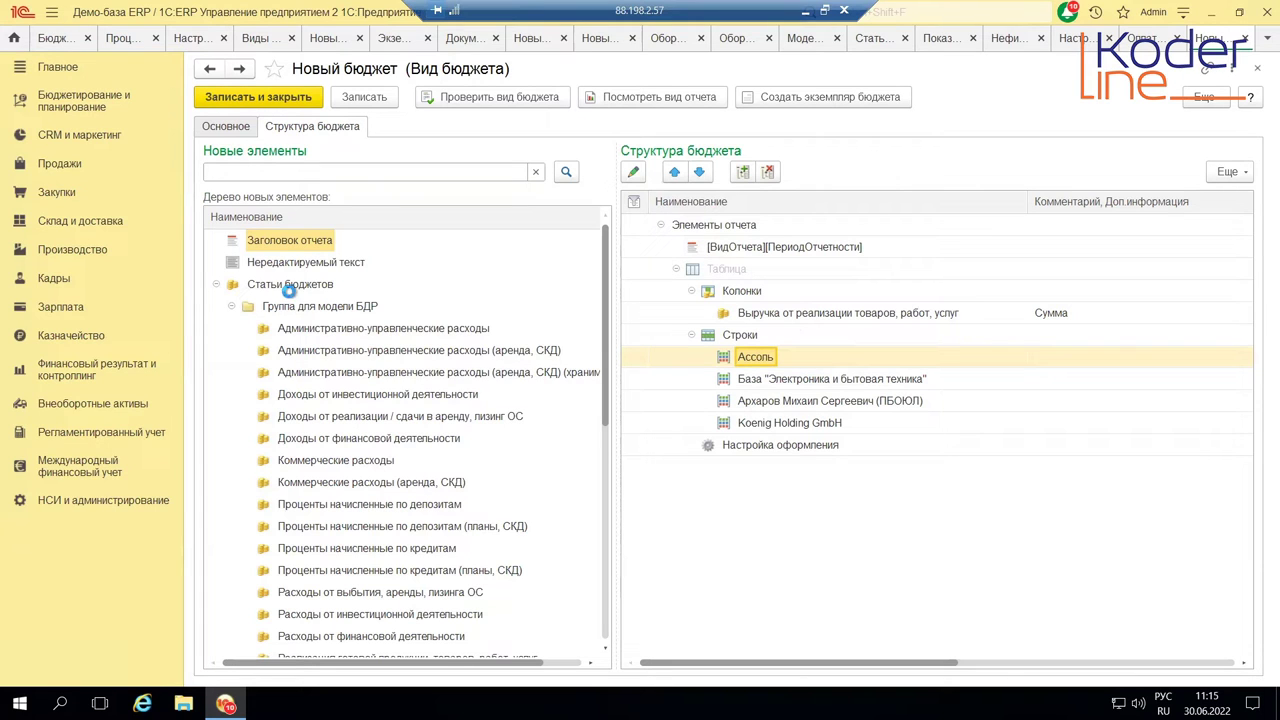
click(222, 128)
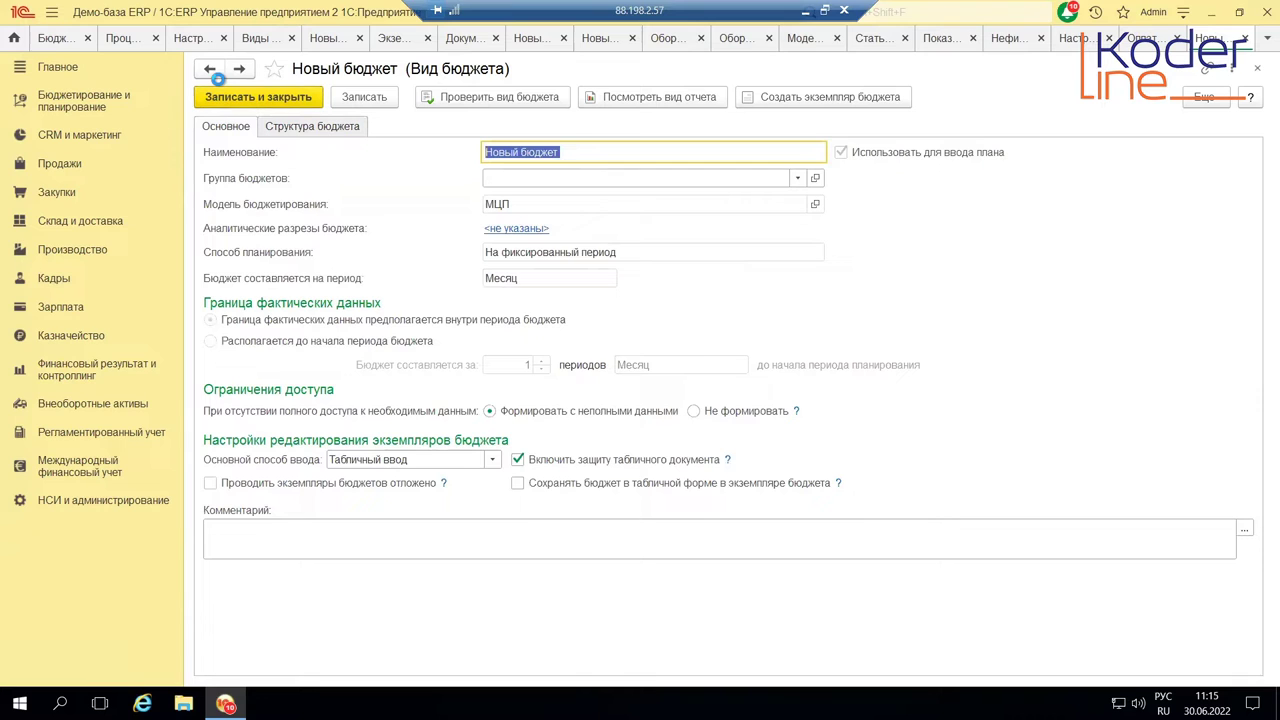
Create a budget type in the Виды бюджетов list and name it Новый бюджет
click(66, 102)
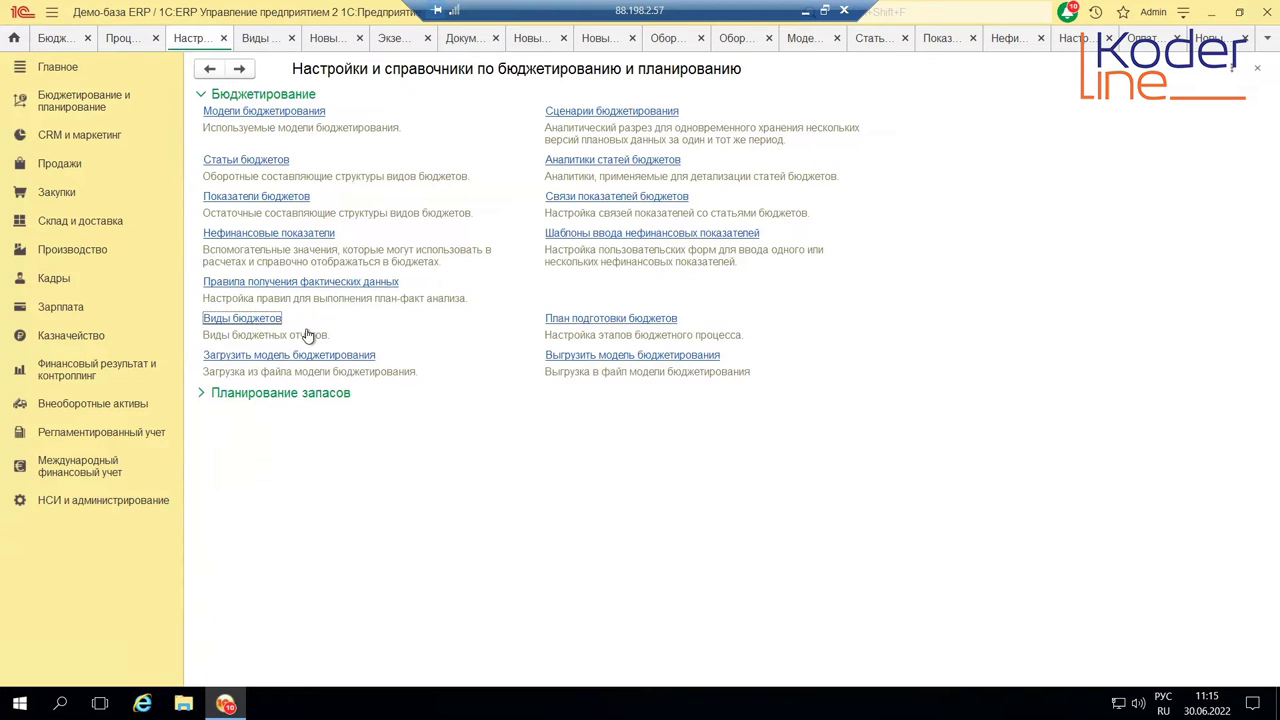
click(220, 124)
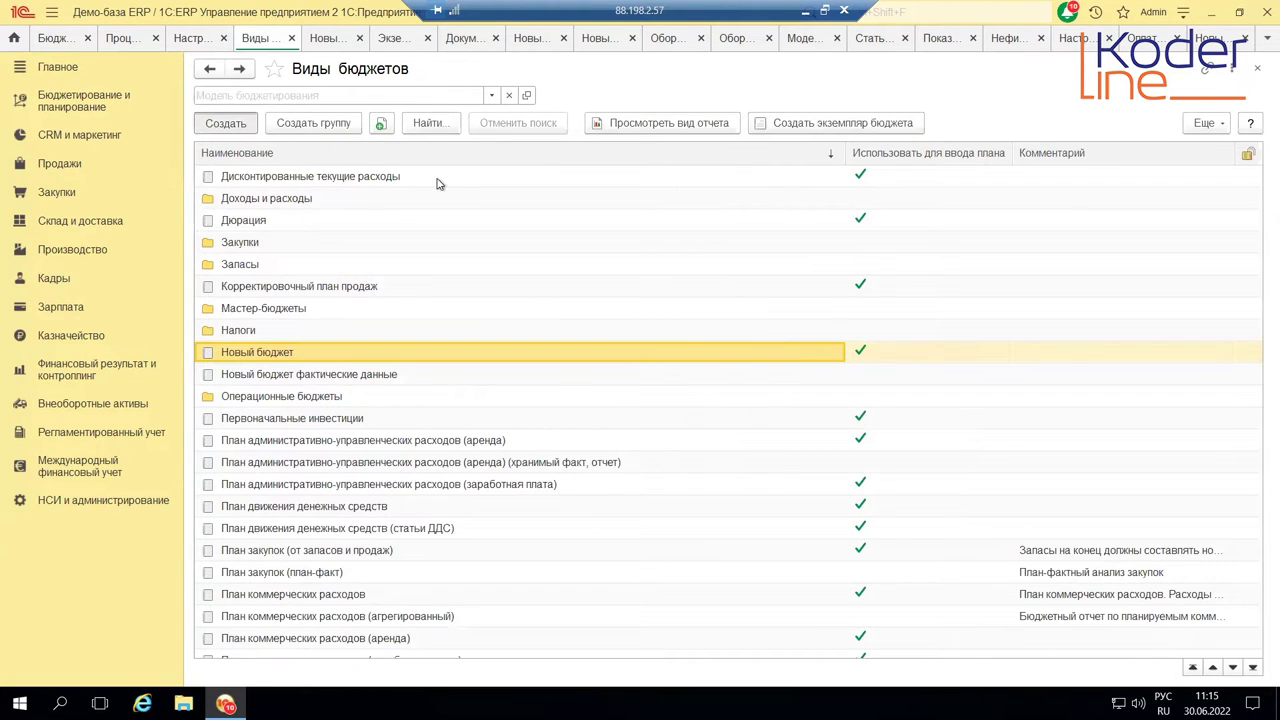
text(Новый бю)
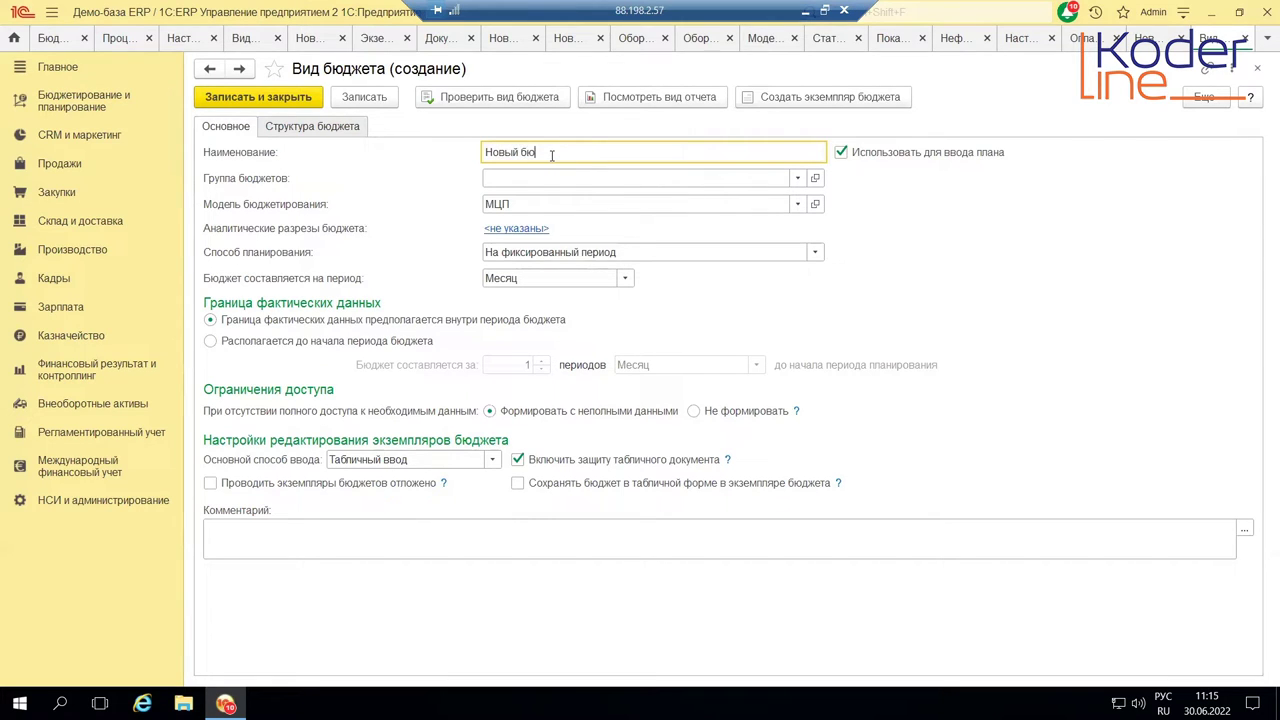
text(джет)
Add a Заголовок отчета element to the budget structure and insert the Вид отчета parameter into its text
click(340, 129)
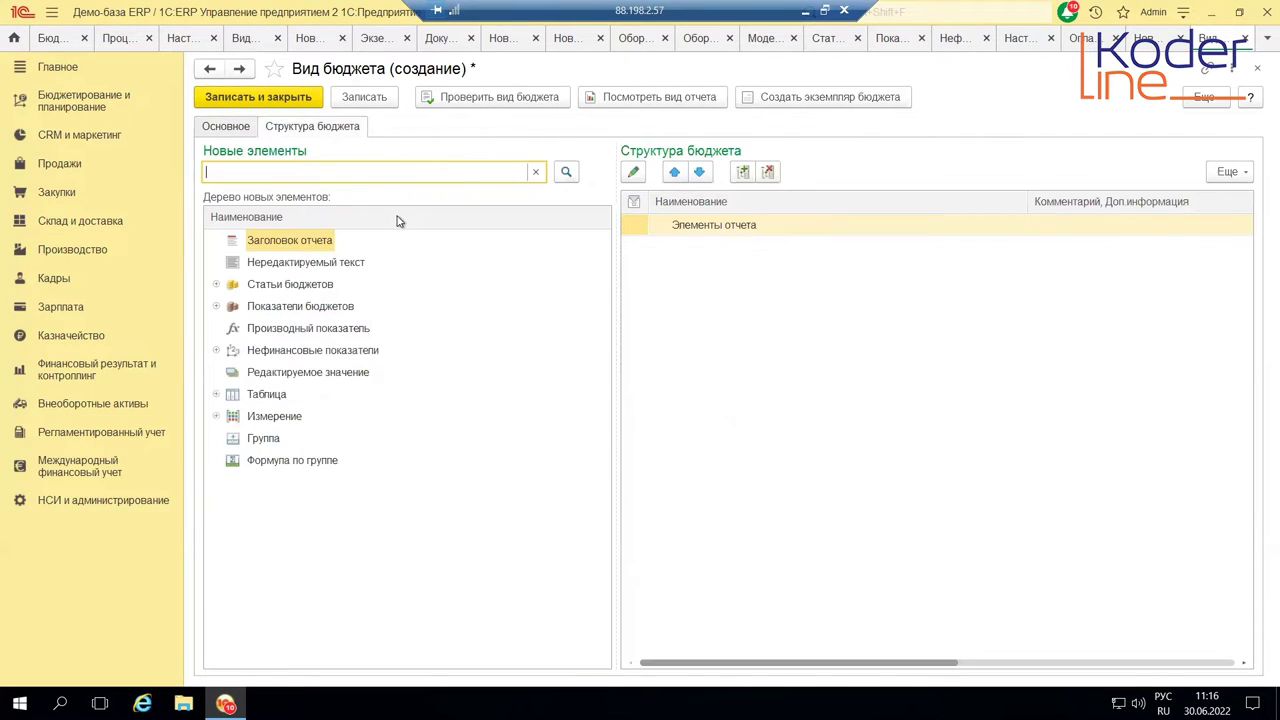
click(694, 230)
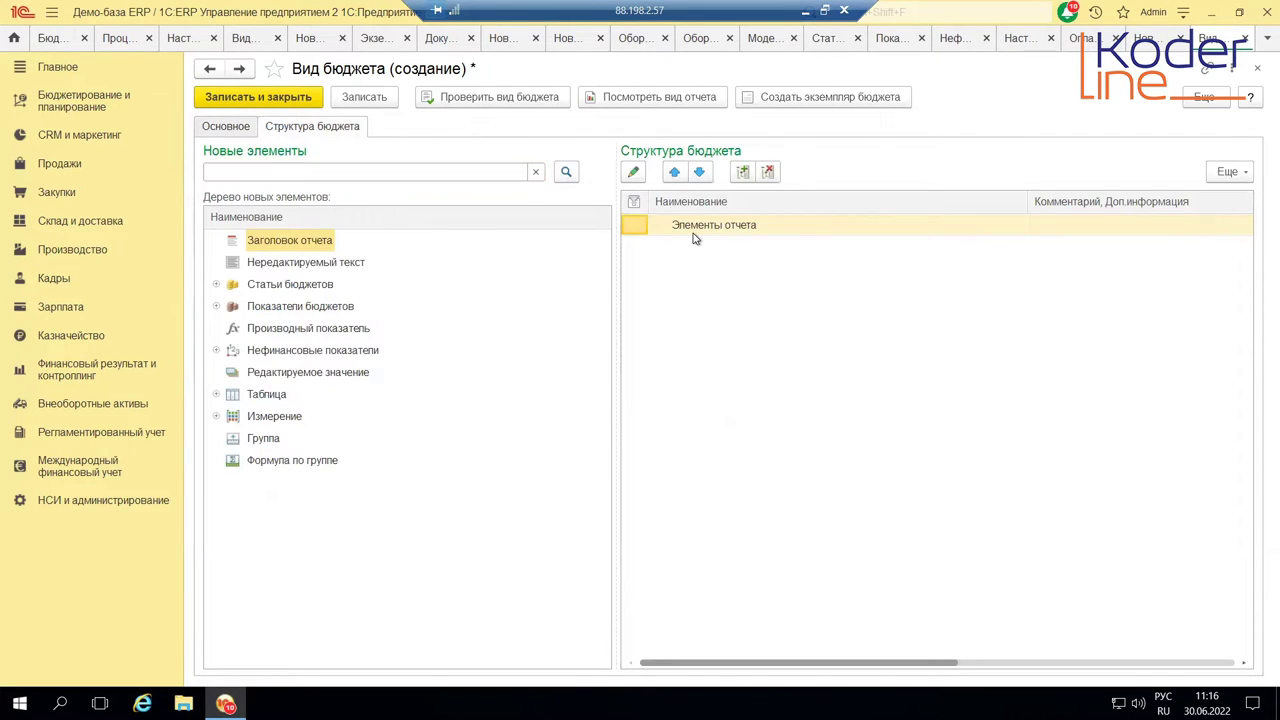
right_click(684, 242)
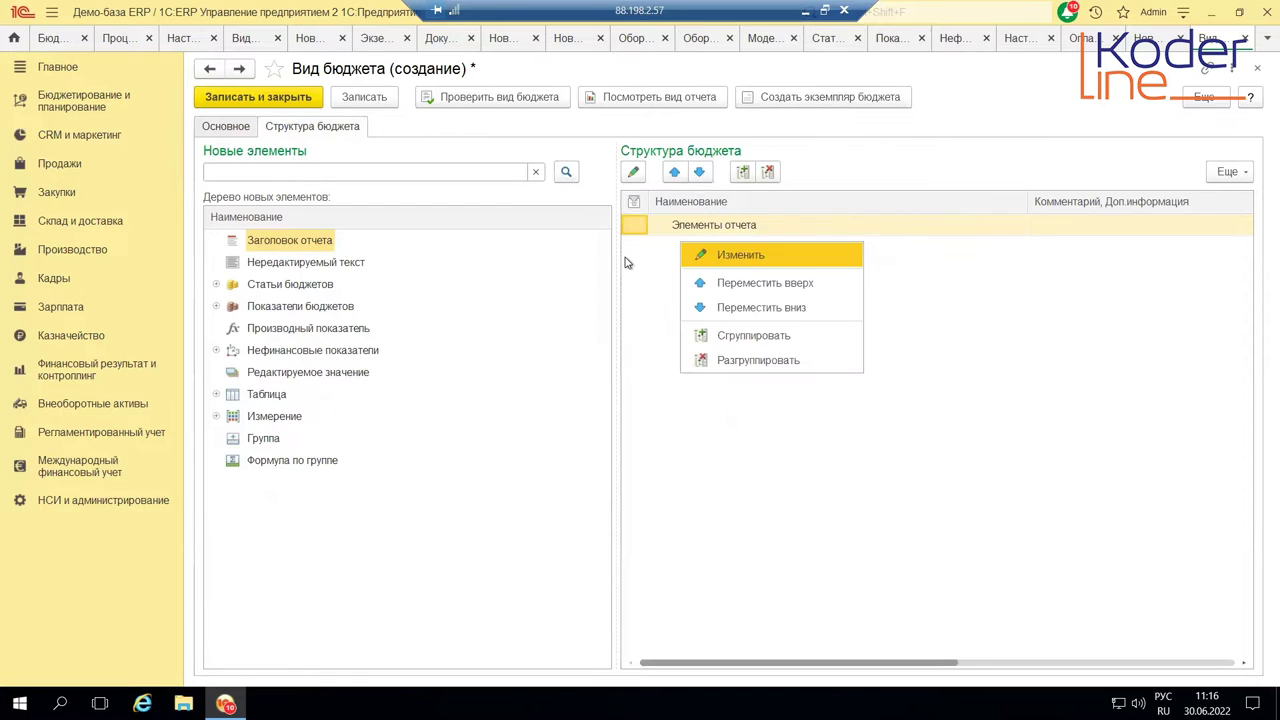
click(466, 239)
drag(305, 242, 727, 290)
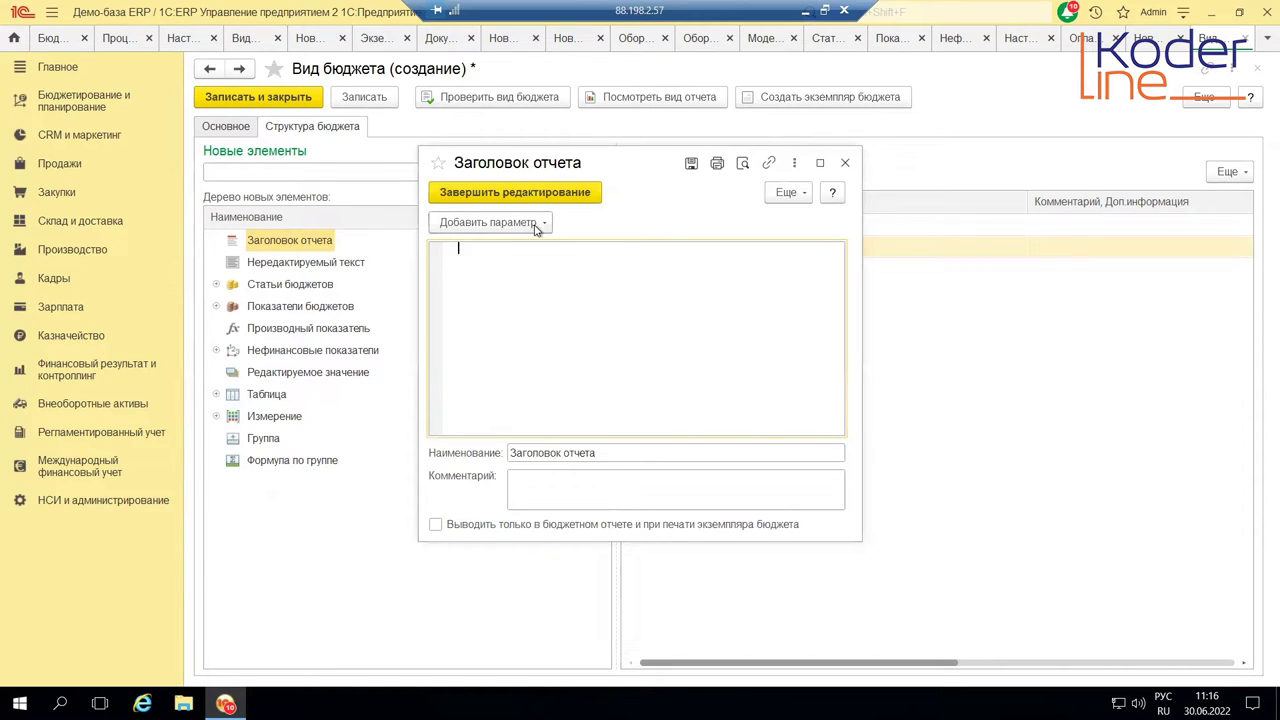
click(536, 223)
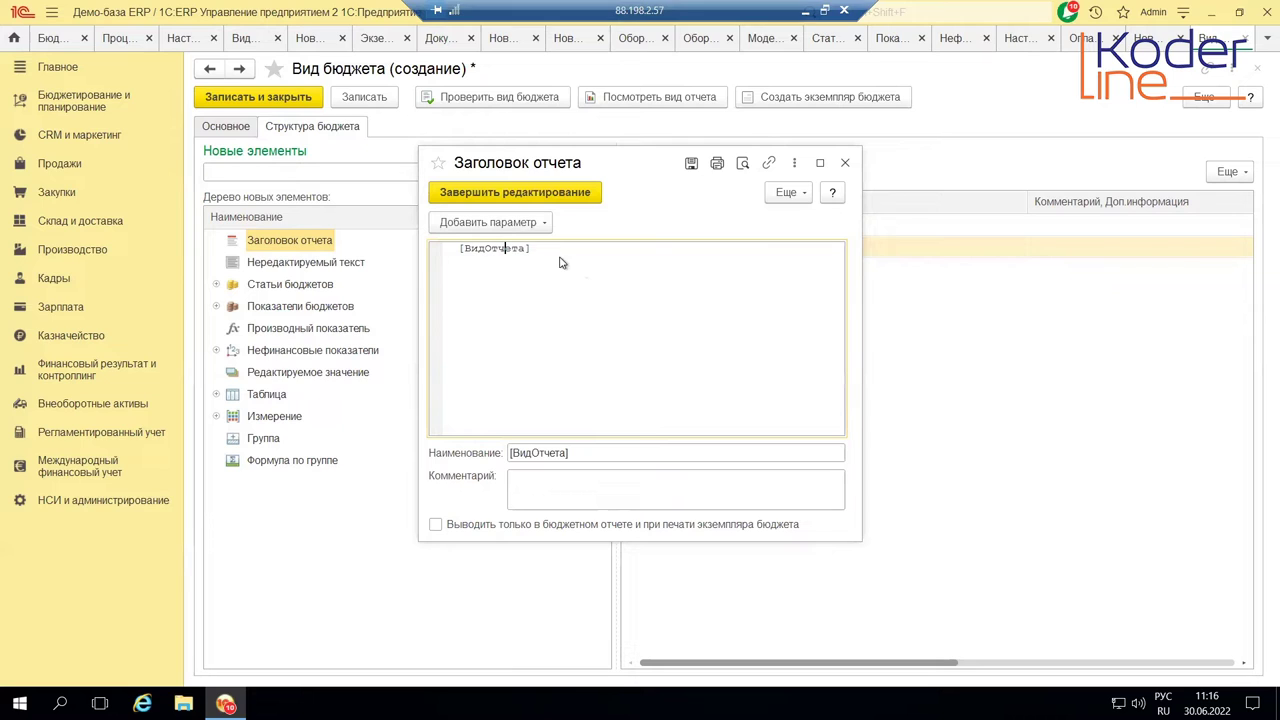
Add the Период отчетности parameter to the report header, insert Сценарий right after Вид отчета, and finish editing the header
click(541, 224)
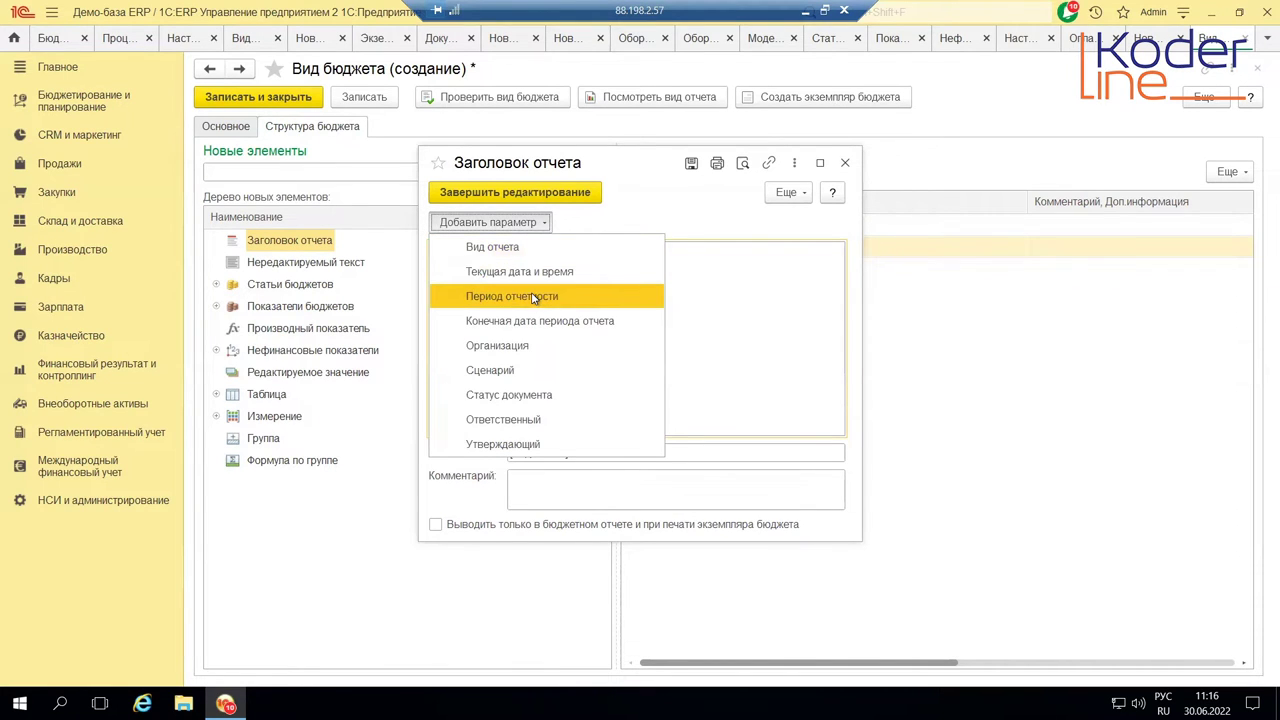
click(587, 298)
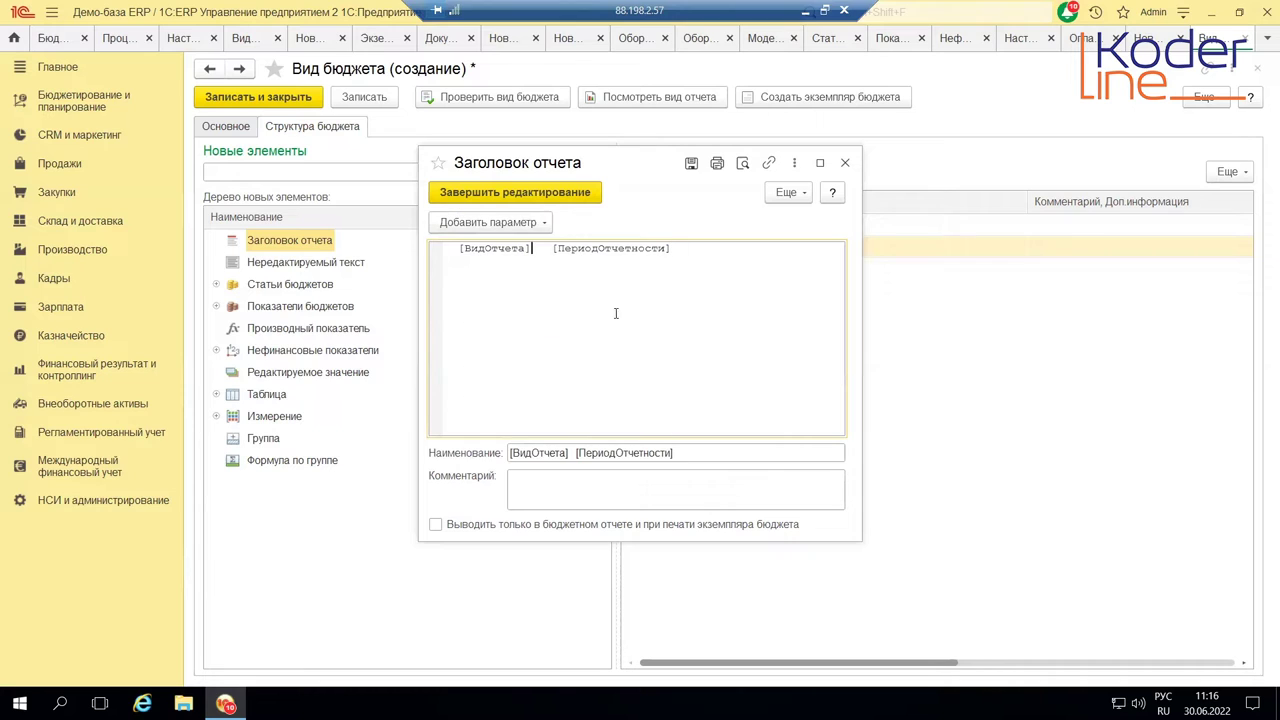
click(530, 228)
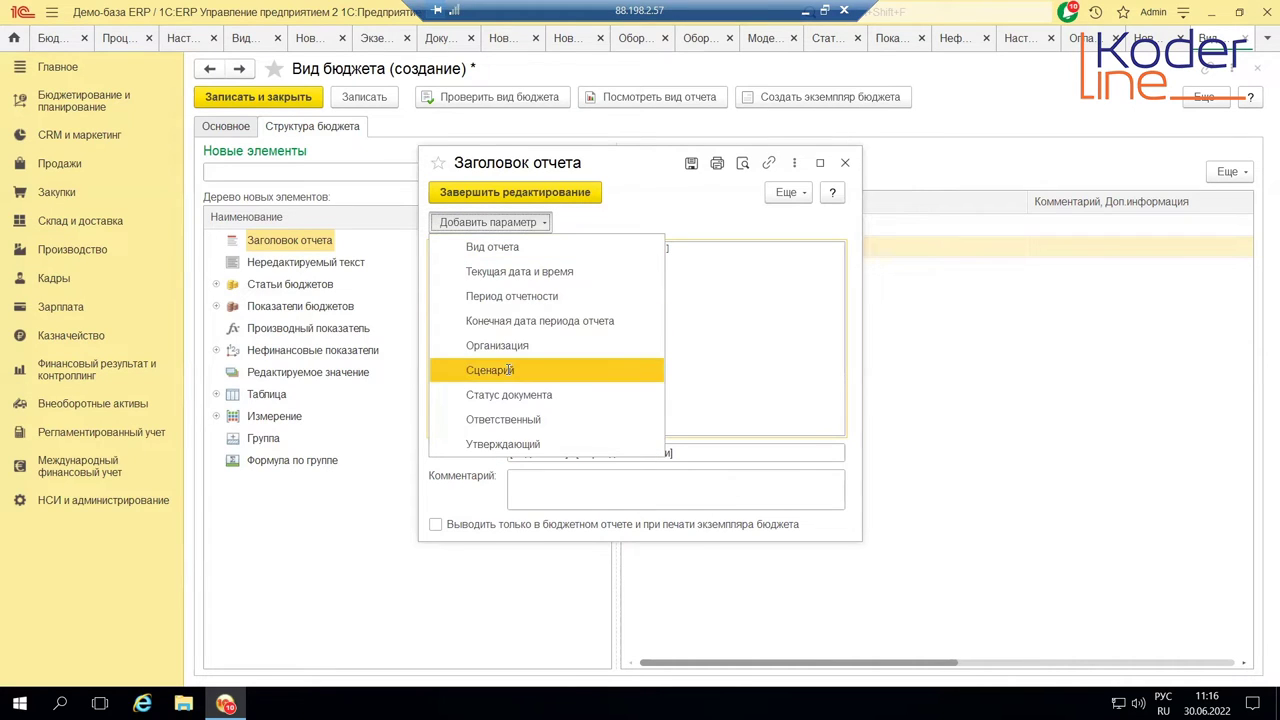
key(Return)
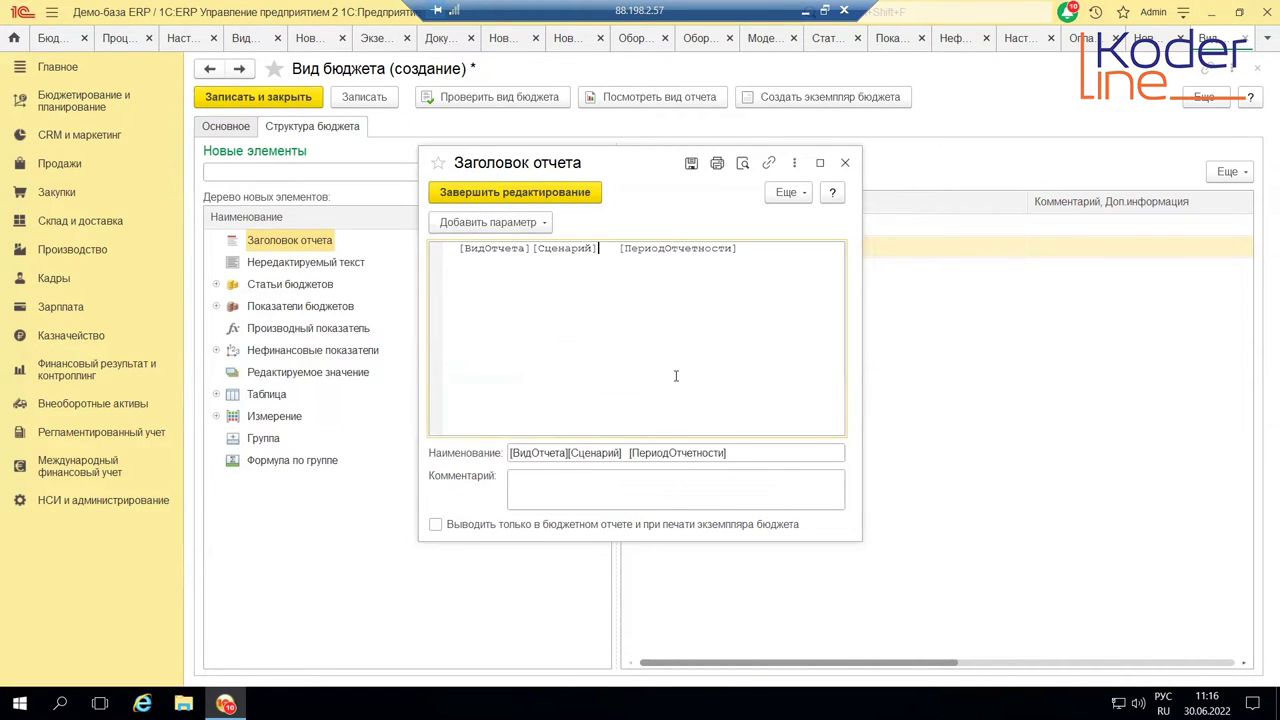
click(484, 195)
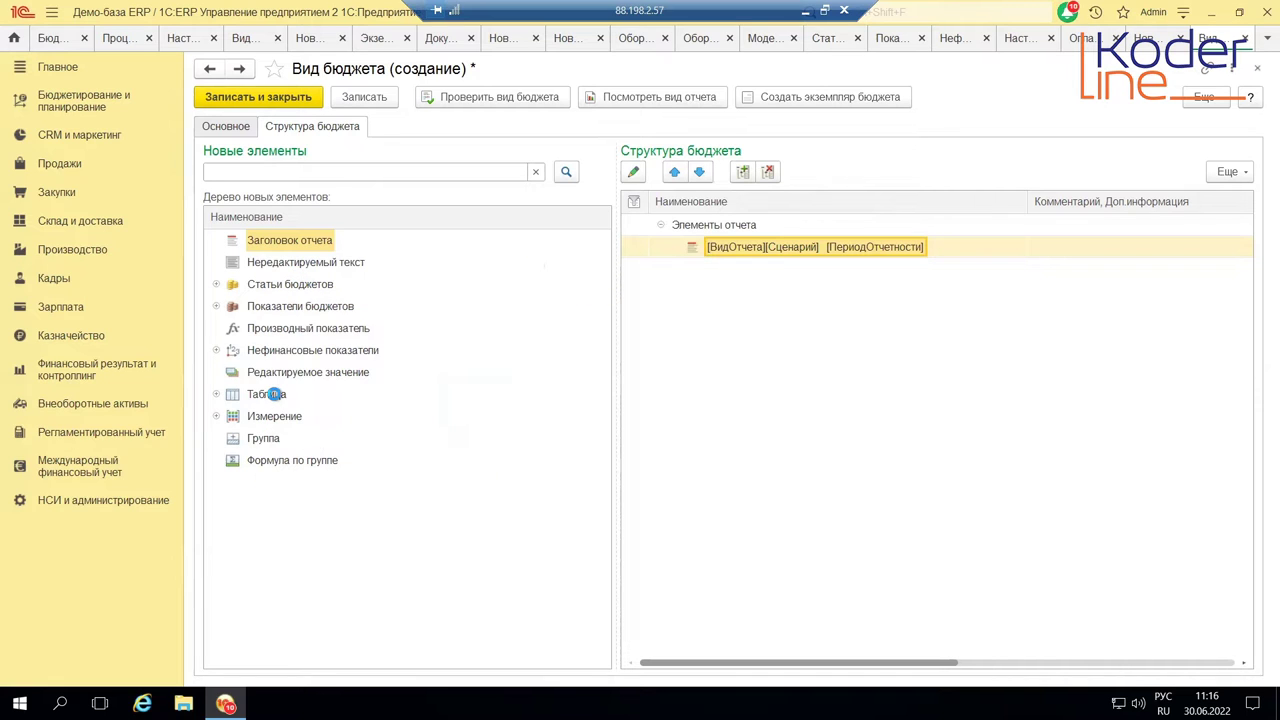
Add a table to the budget structure using the simple type with indicators and formulas in columns (Показатели в колонках)
double_click(367, 393)
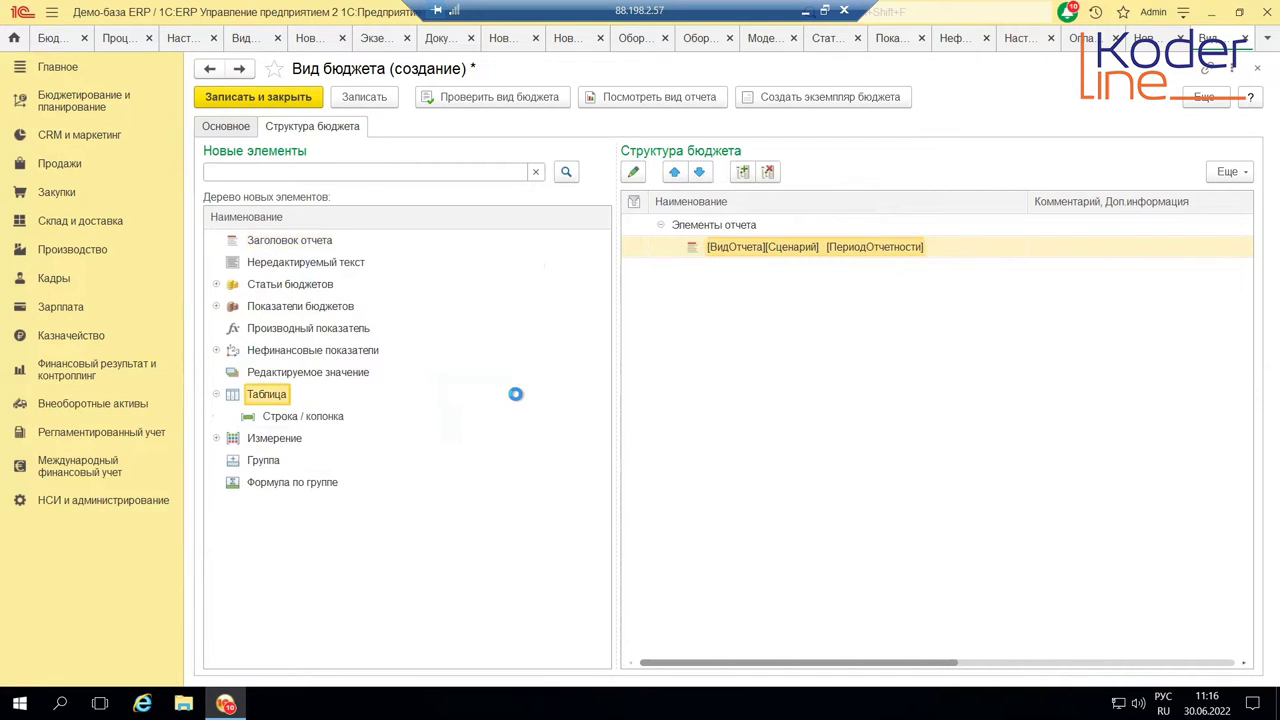
double_click(270, 393)
drag(270, 393, 697, 309)
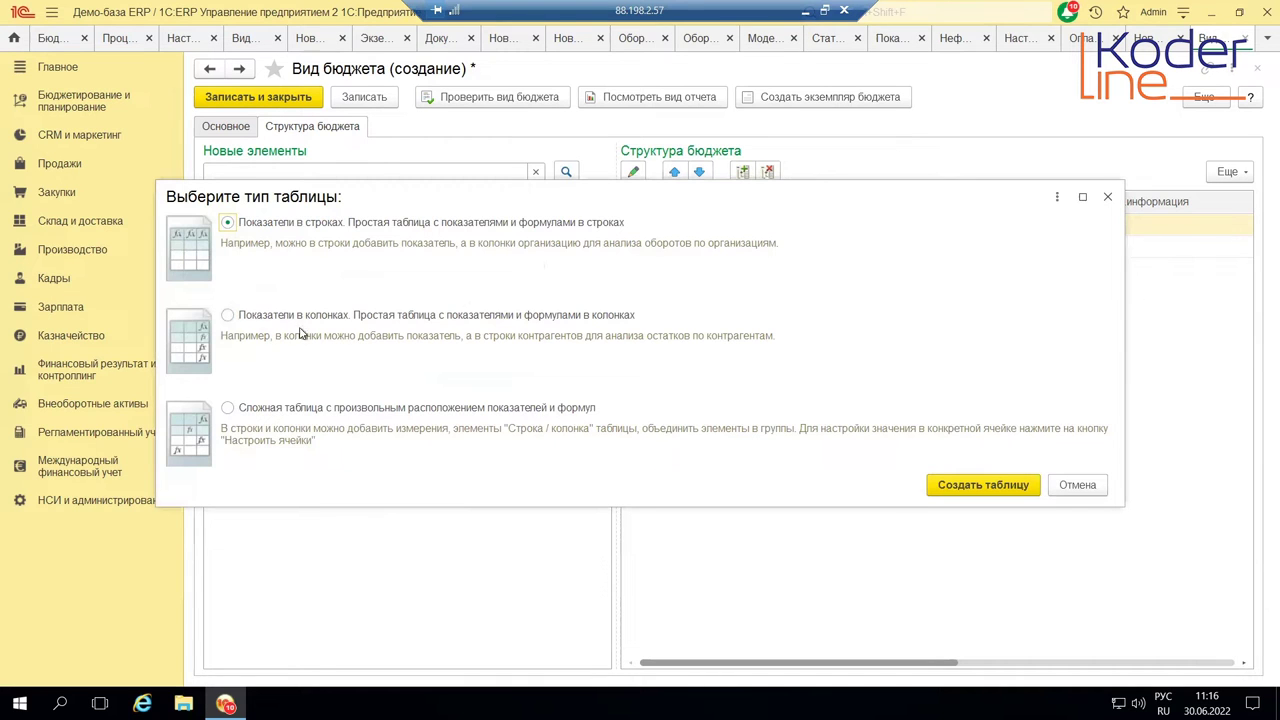
click(352, 344)
click(975, 488)
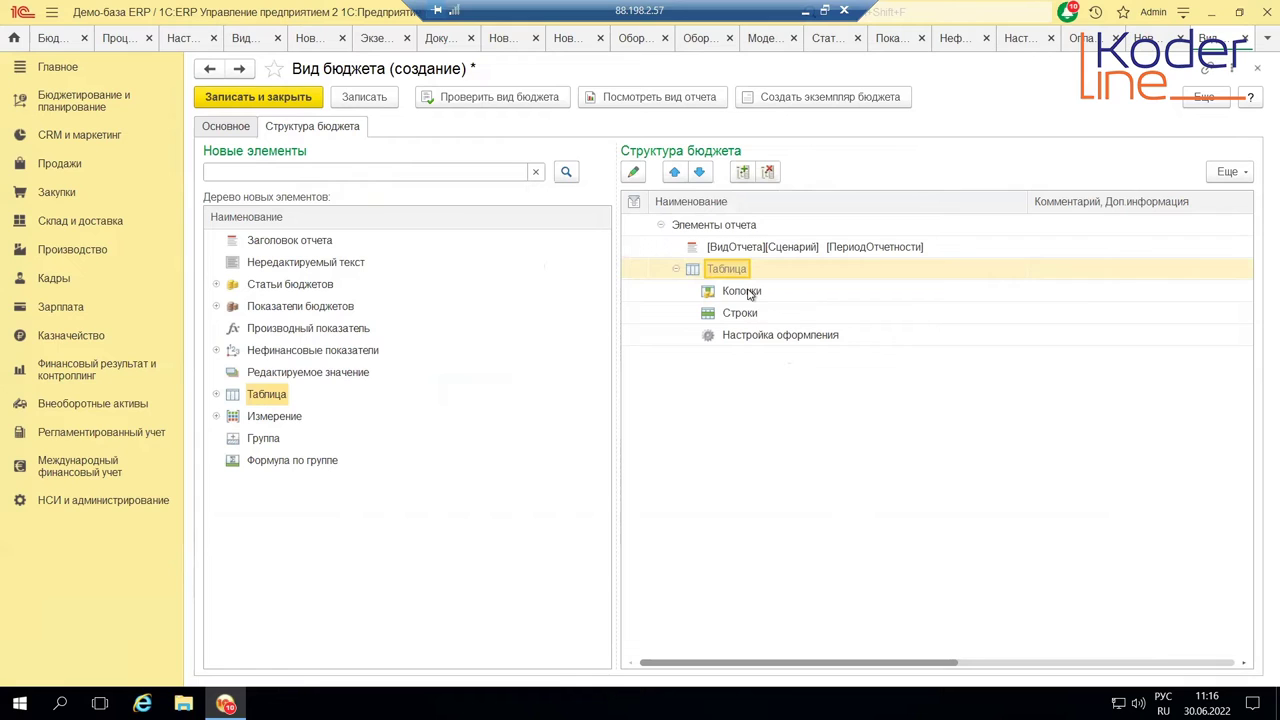
Add the budget item Выручка от реализации товаров, работ, услуг from Основная модель, Доходы и расходы, to the table's Колонки node
click(745, 291)
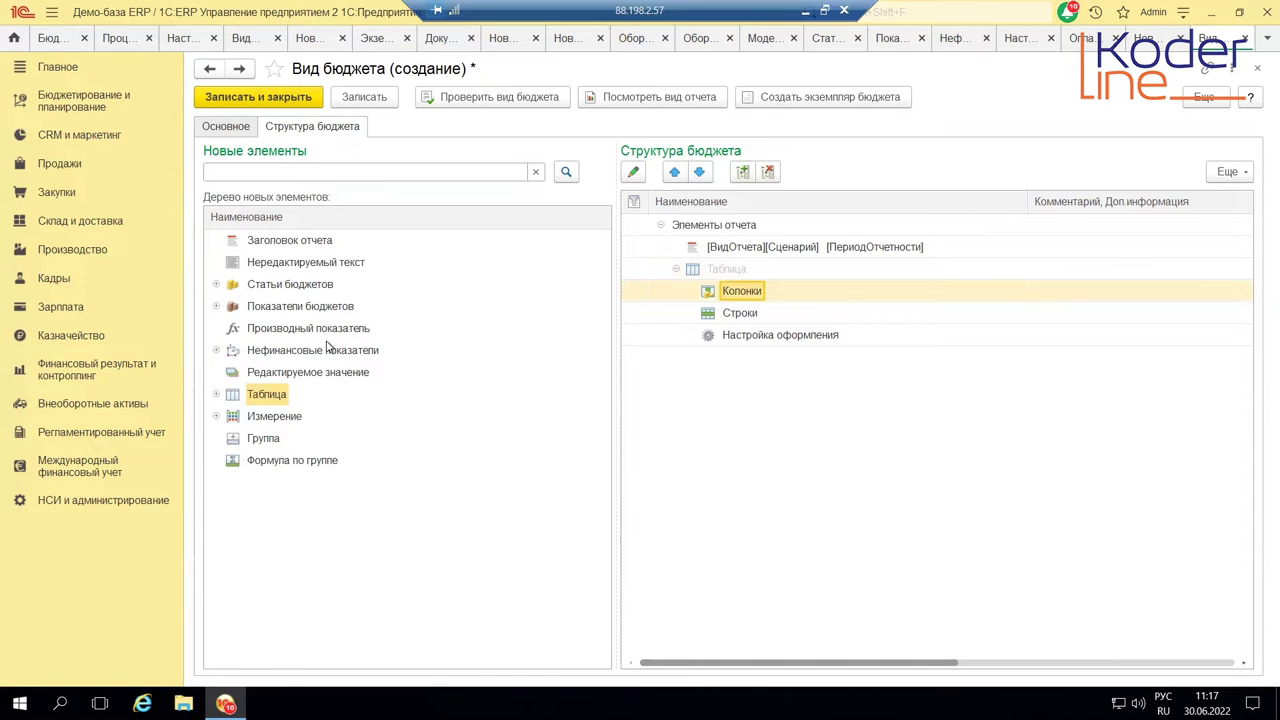
click(216, 285)
click(231, 307)
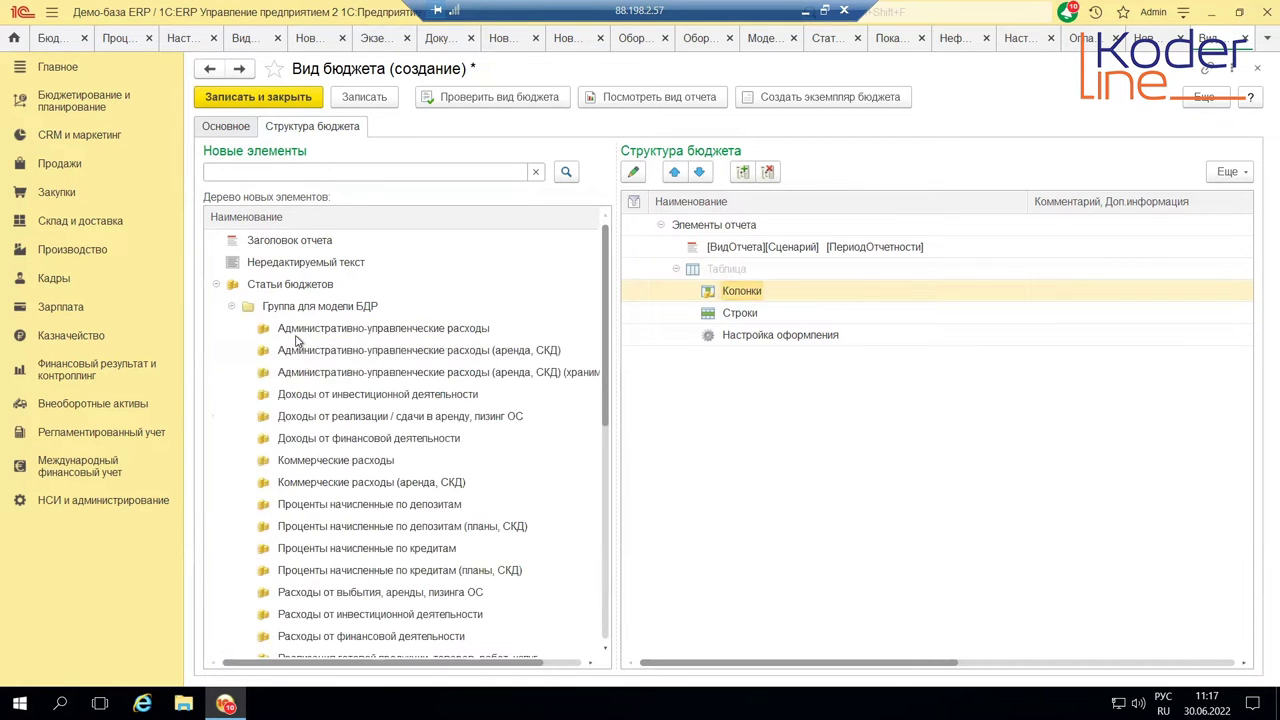
click(232, 307)
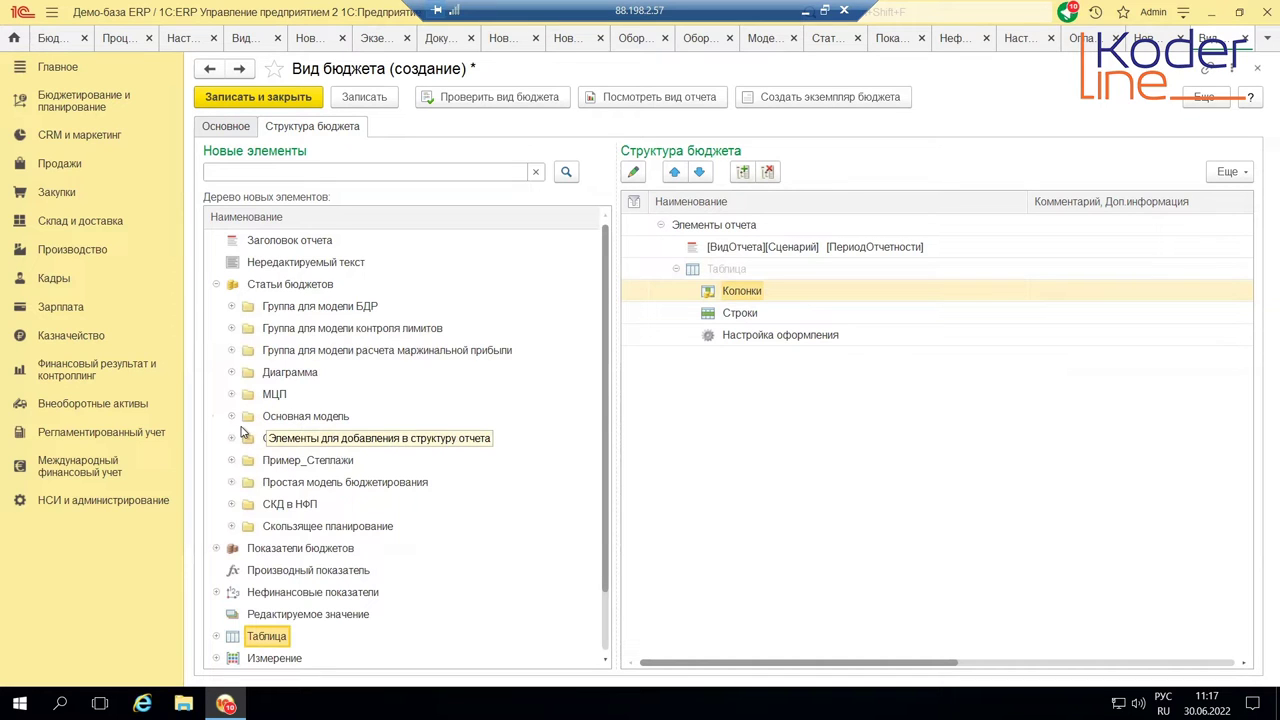
click(232, 417)
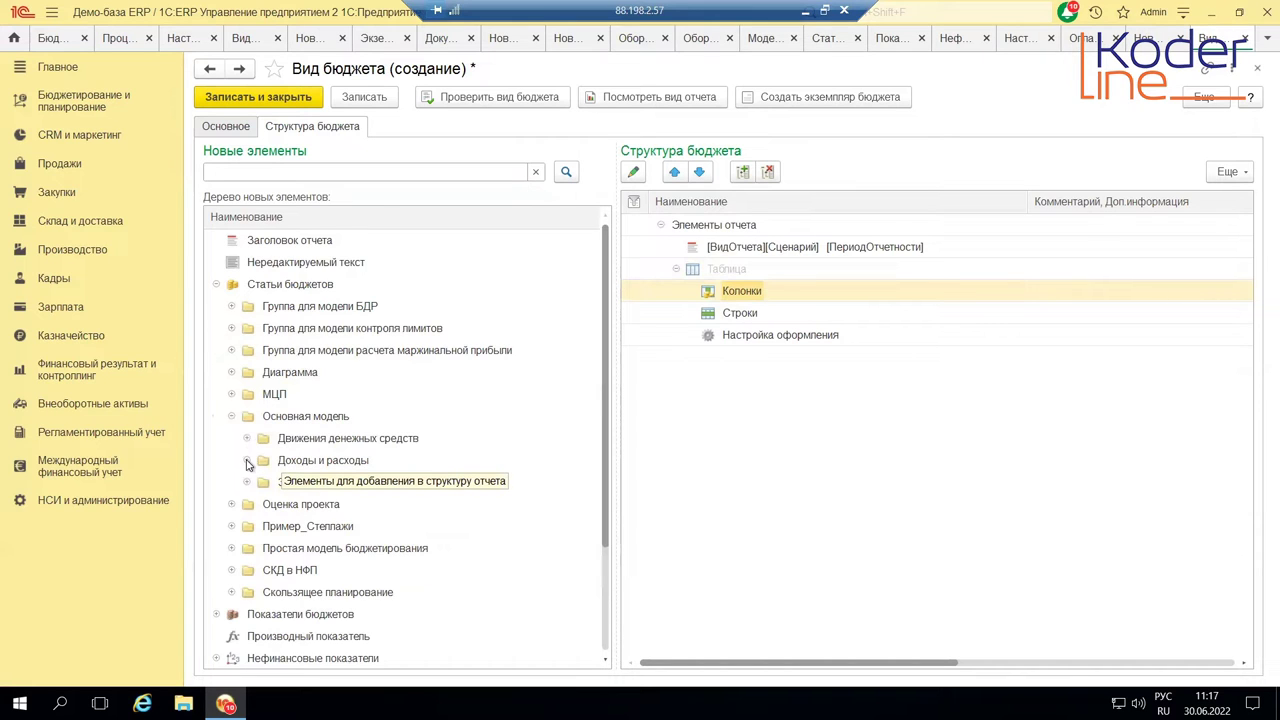
click(247, 461)
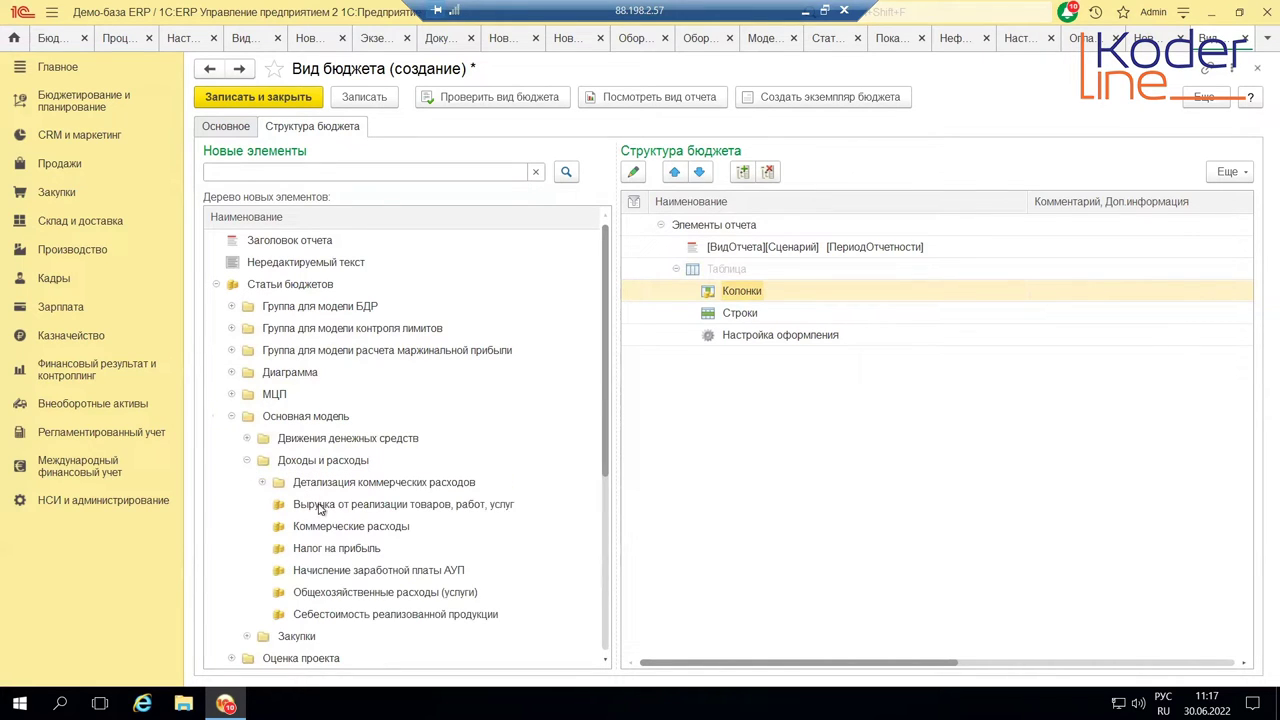
drag(400, 504, 740, 290)
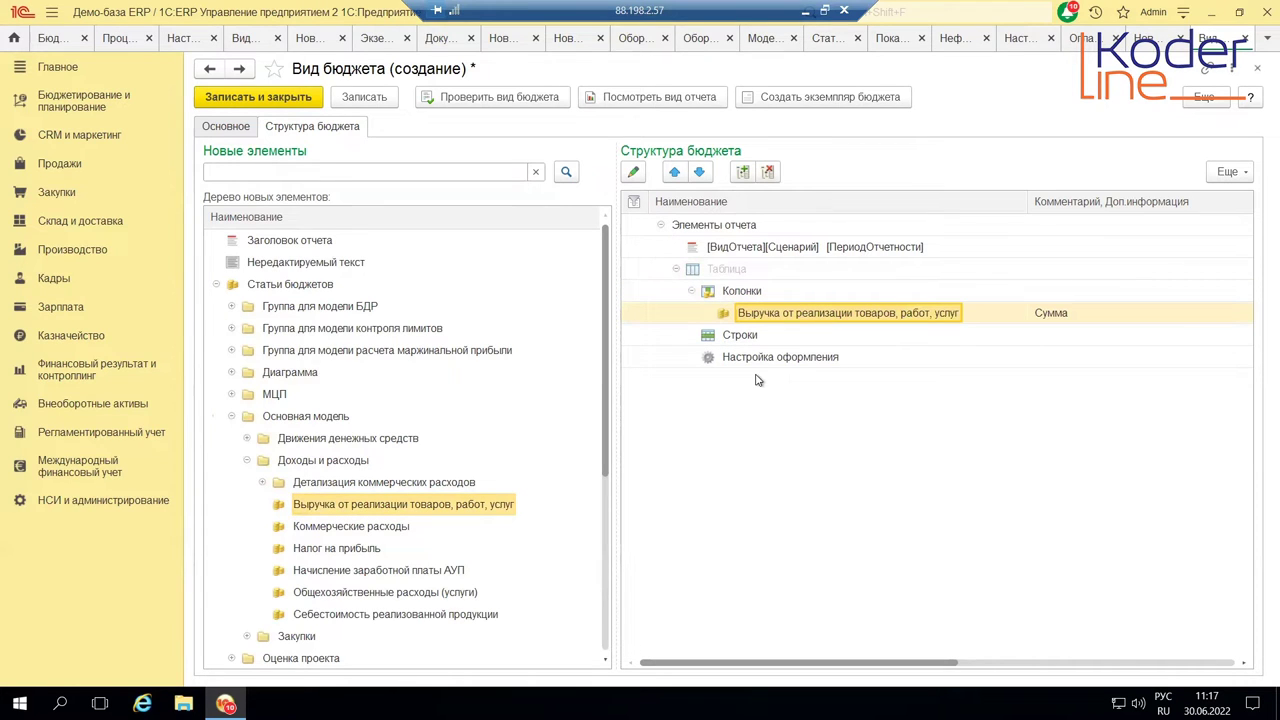
Select the table's Строки node and expand the Период and Аналитика groups of the Измерение element
click(740, 335)
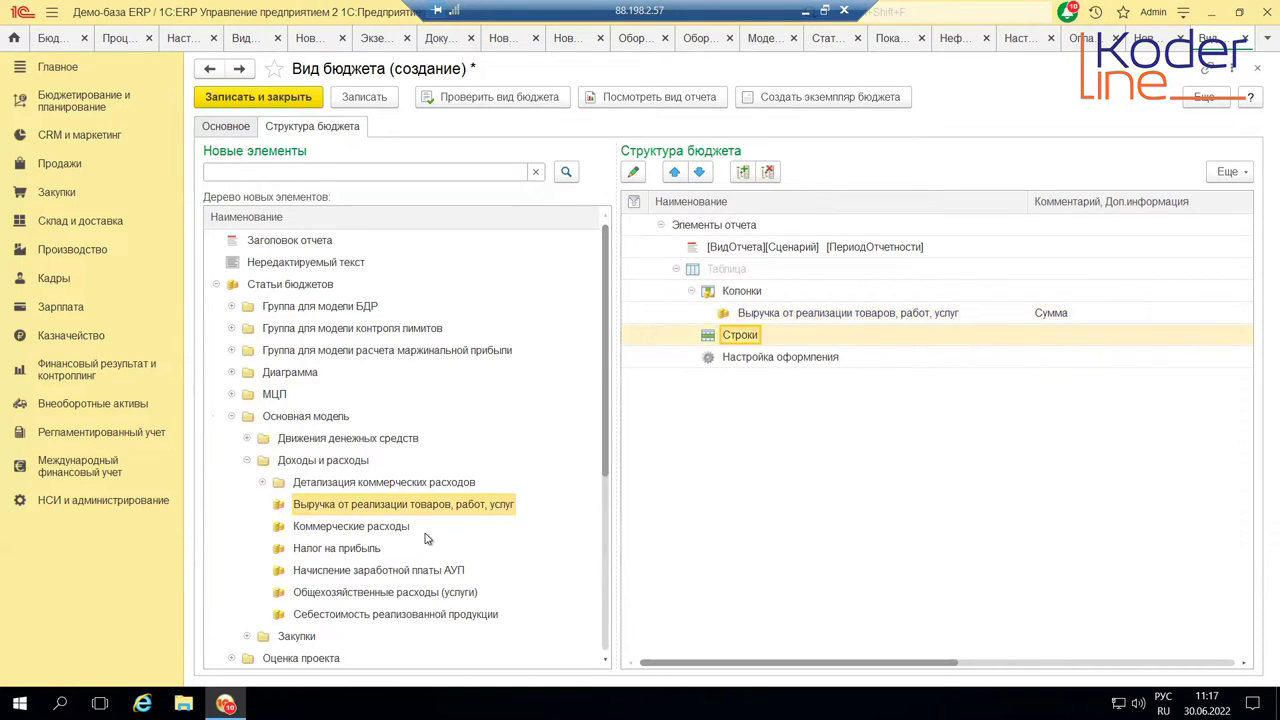
double_click(245, 420)
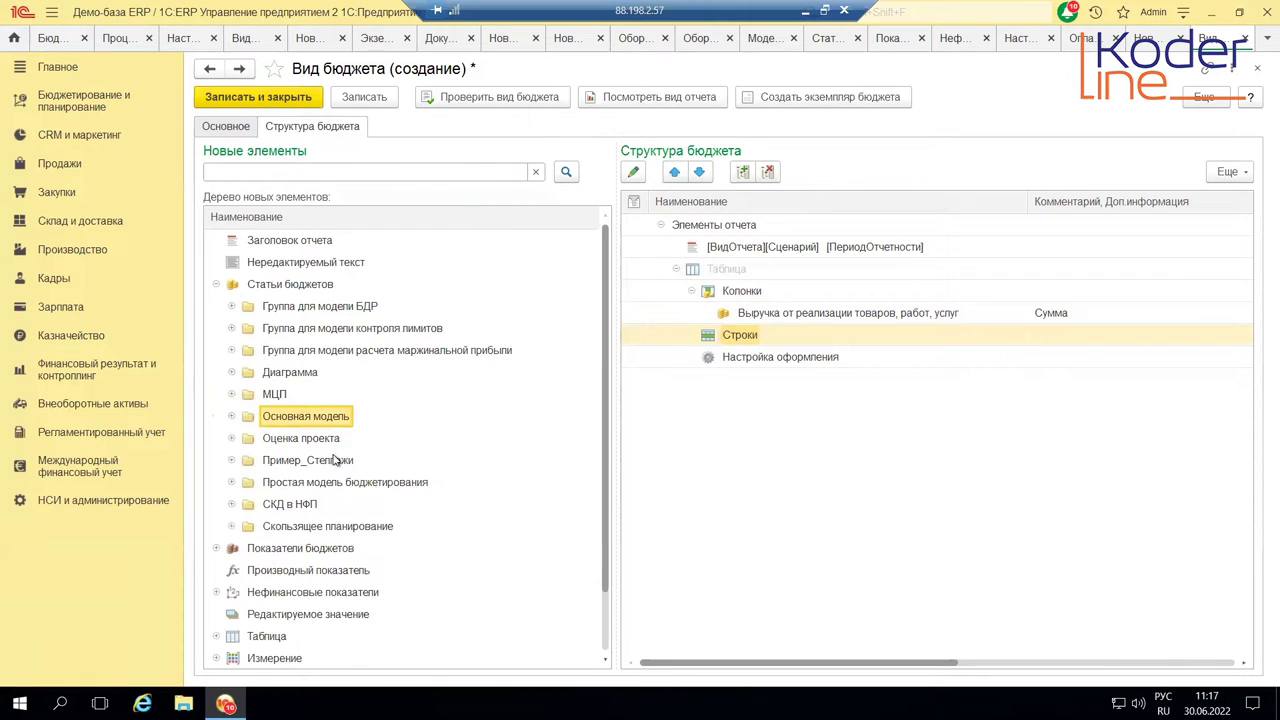
scroll(255, 620, down, 1)
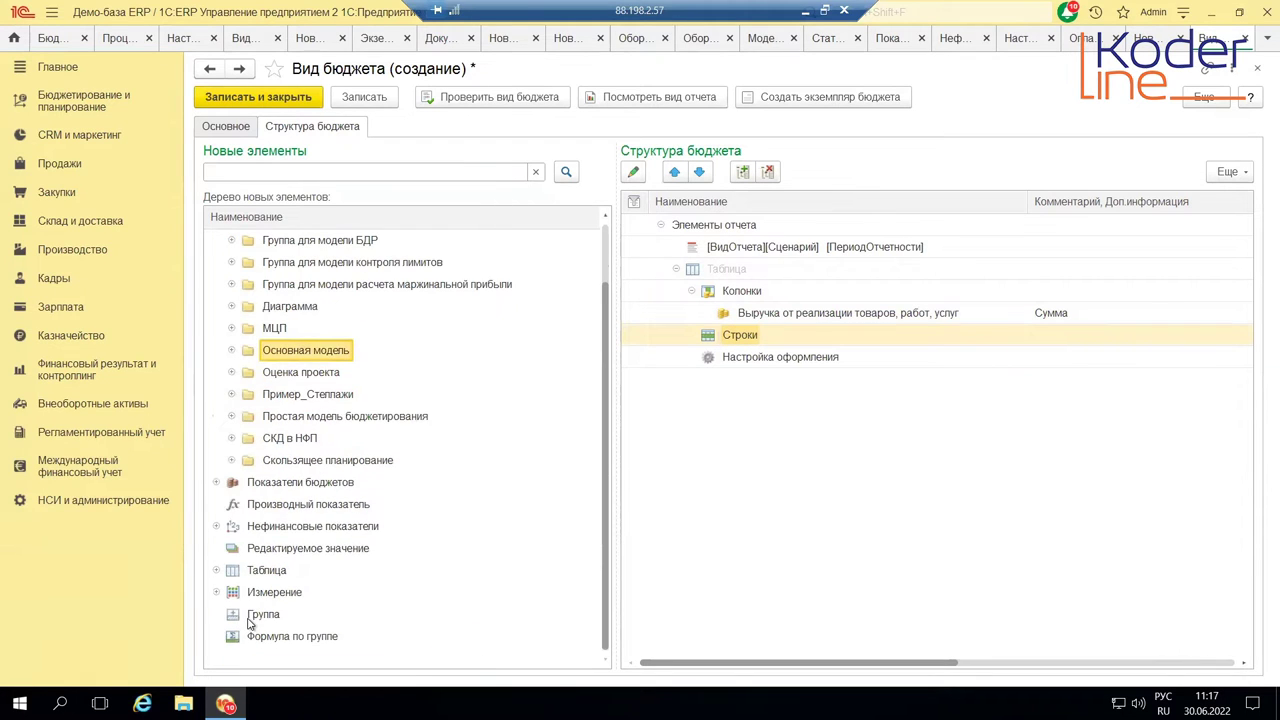
double_click(265, 592)
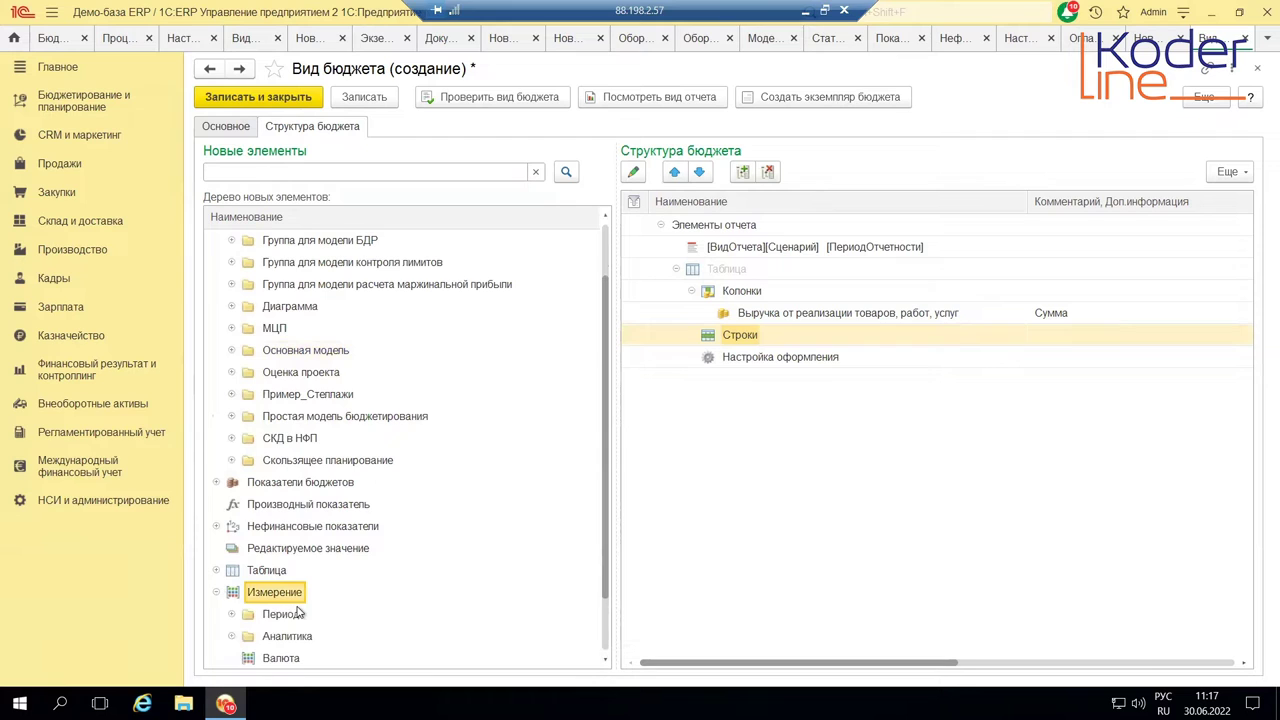
scroll(290, 618, down, 1)
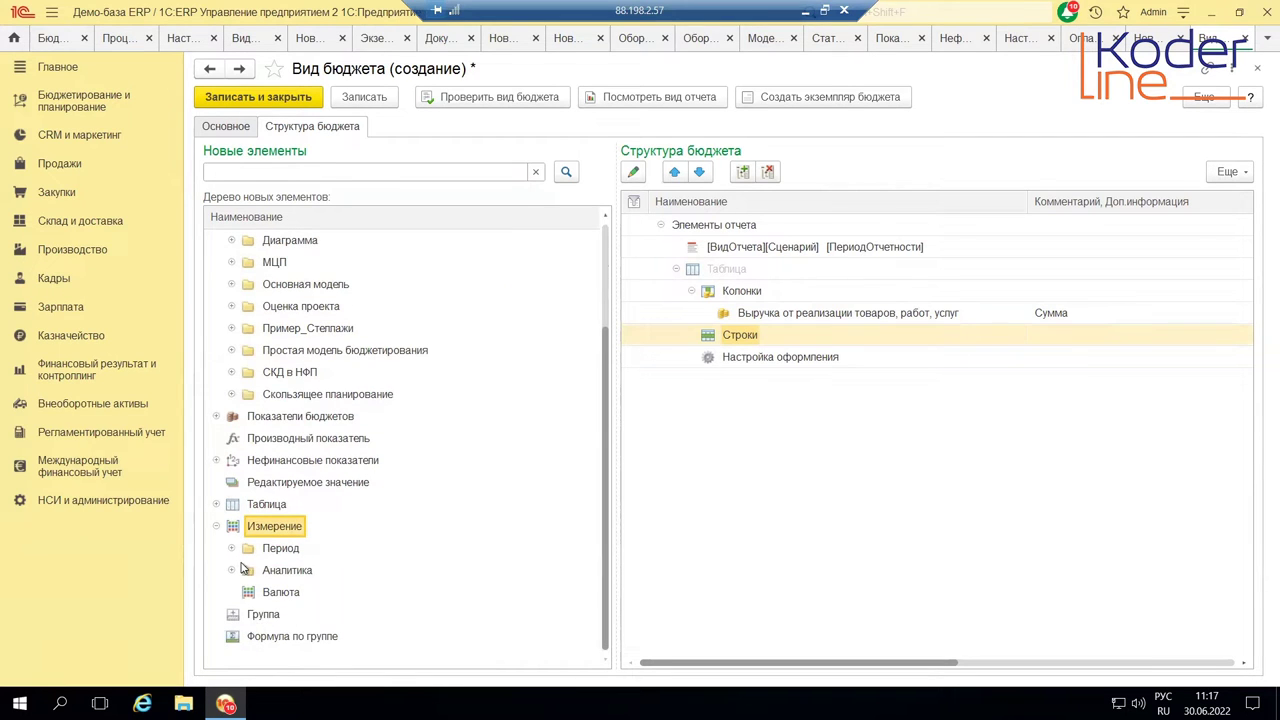
click(232, 549)
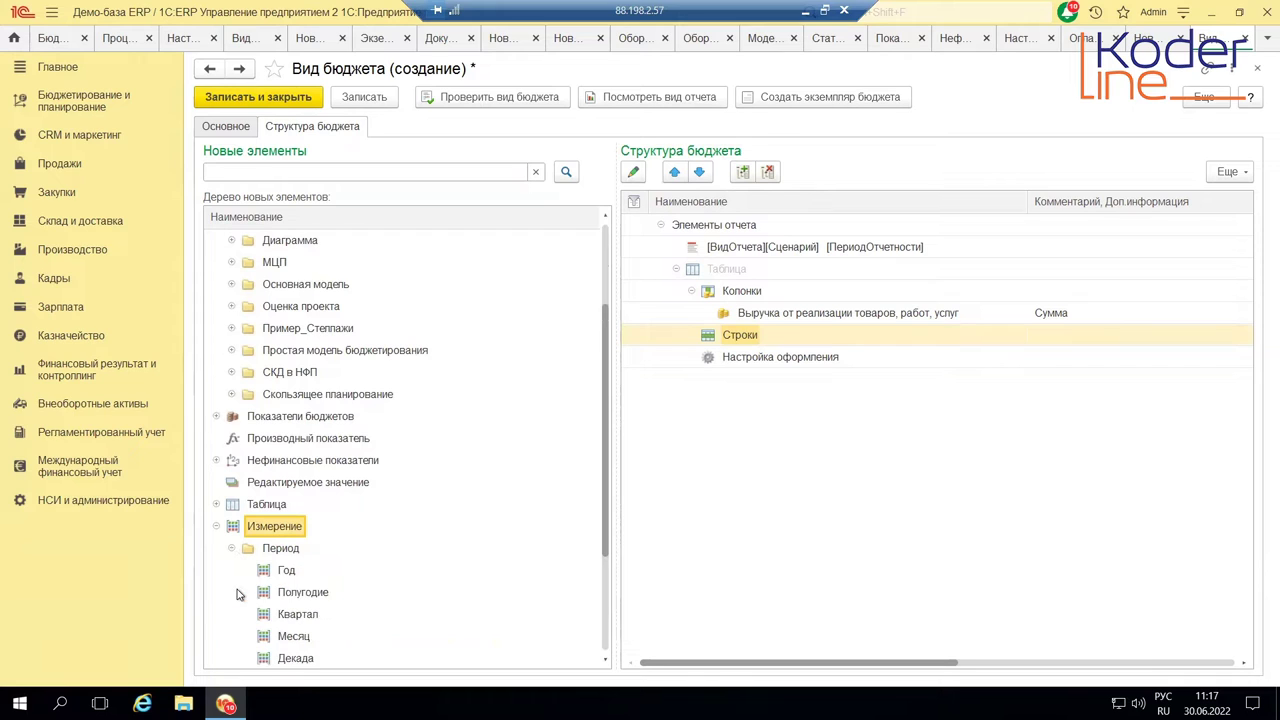
scroll(238, 594, down, 2)
click(232, 571)
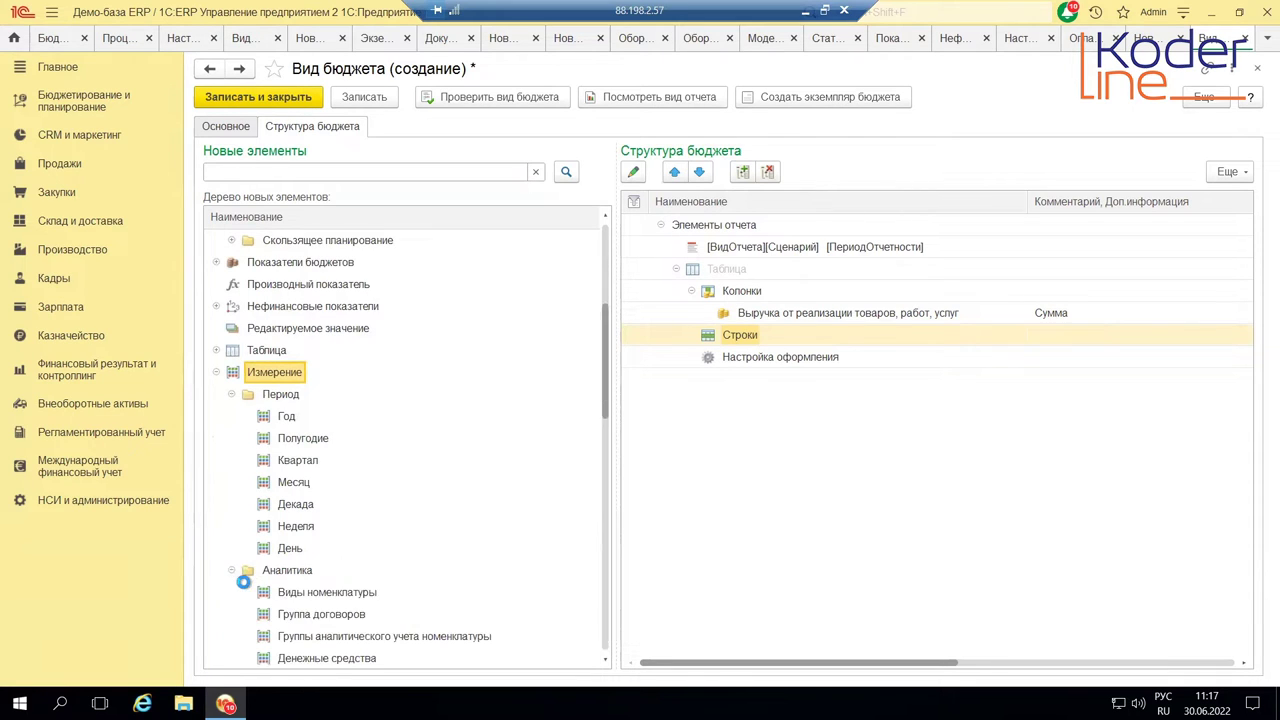
Look through the Аналитика dimensions available for the table rows
scroll(314, 604, down, 4)
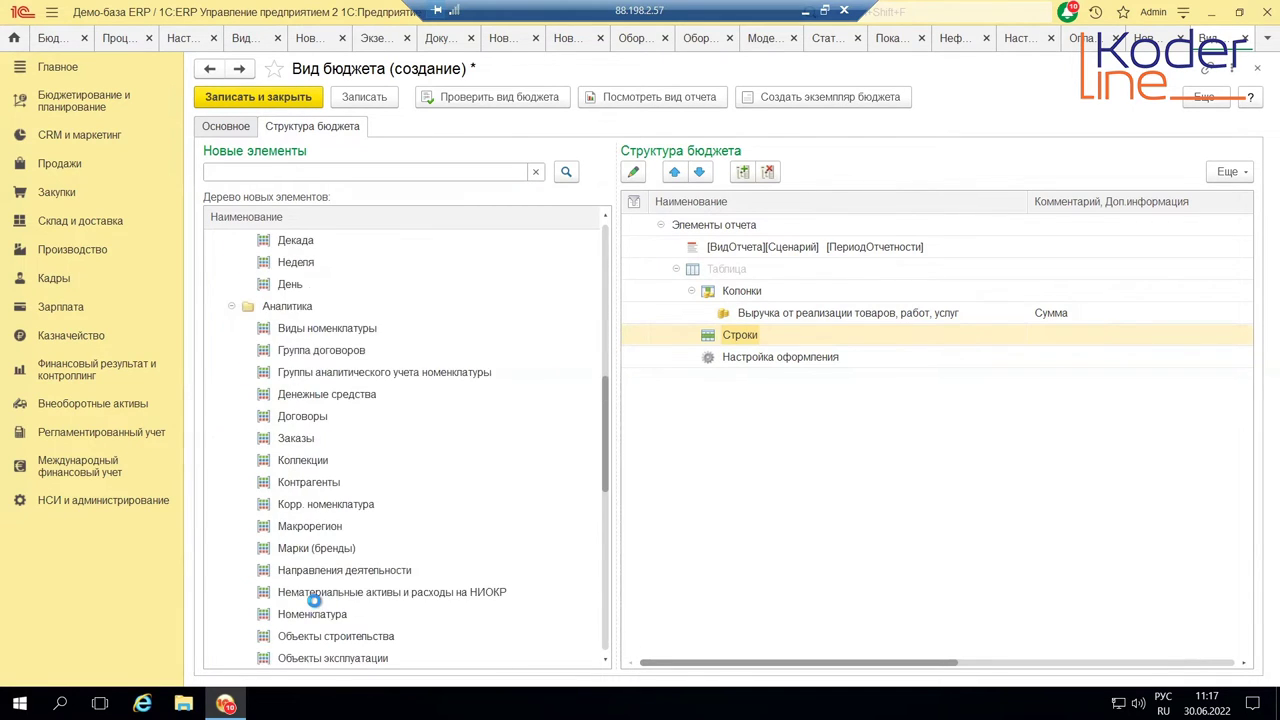
scroll(310, 606, down, 1)
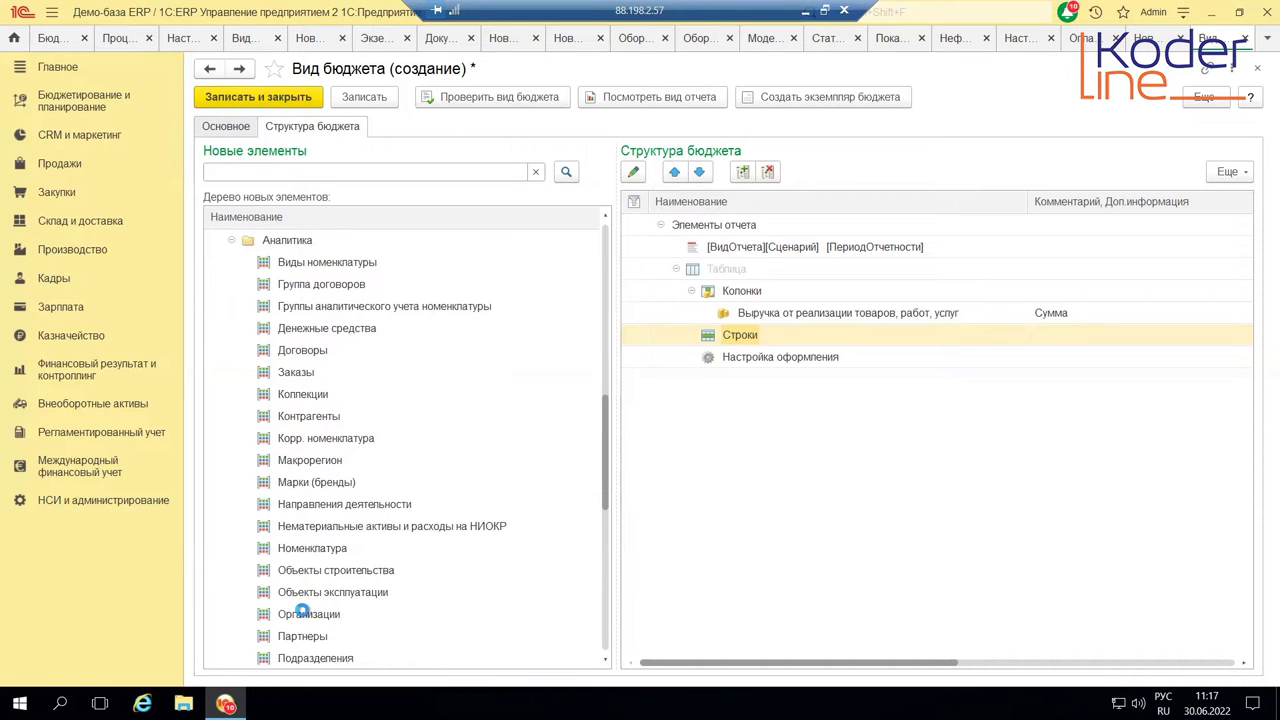
scroll(302, 612, down, 2)
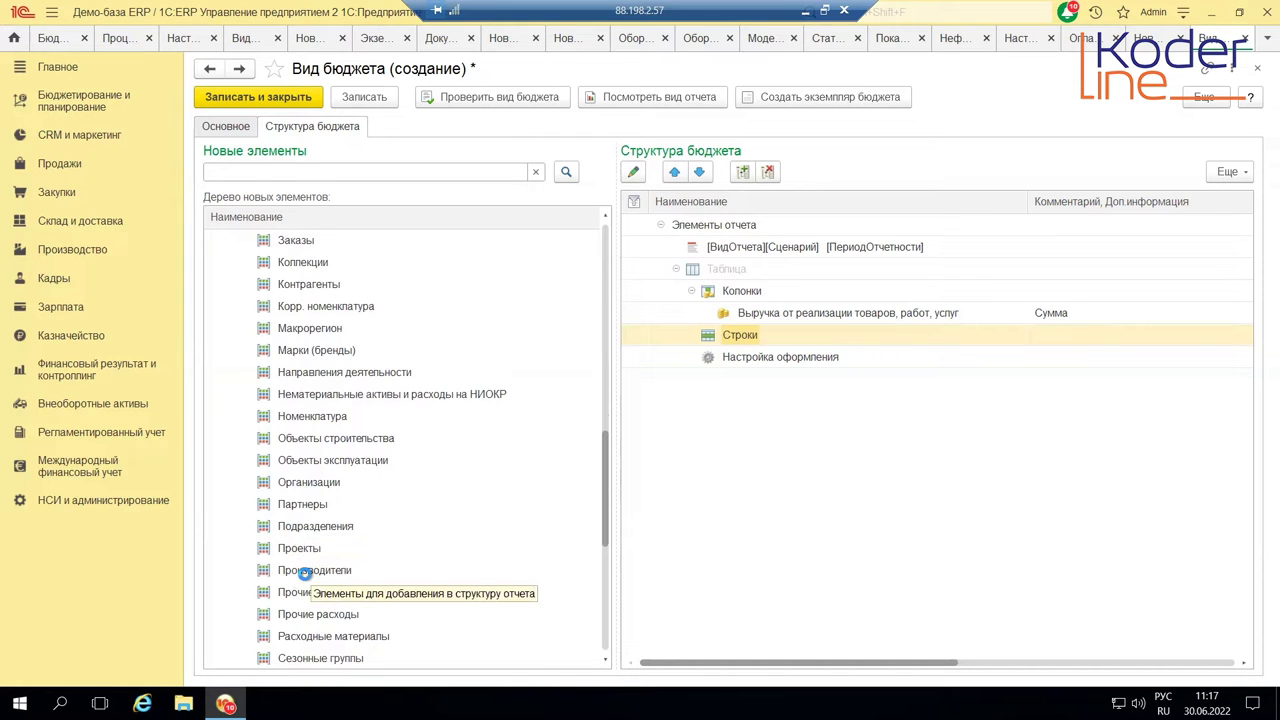
scroll(300, 566, down, 1)
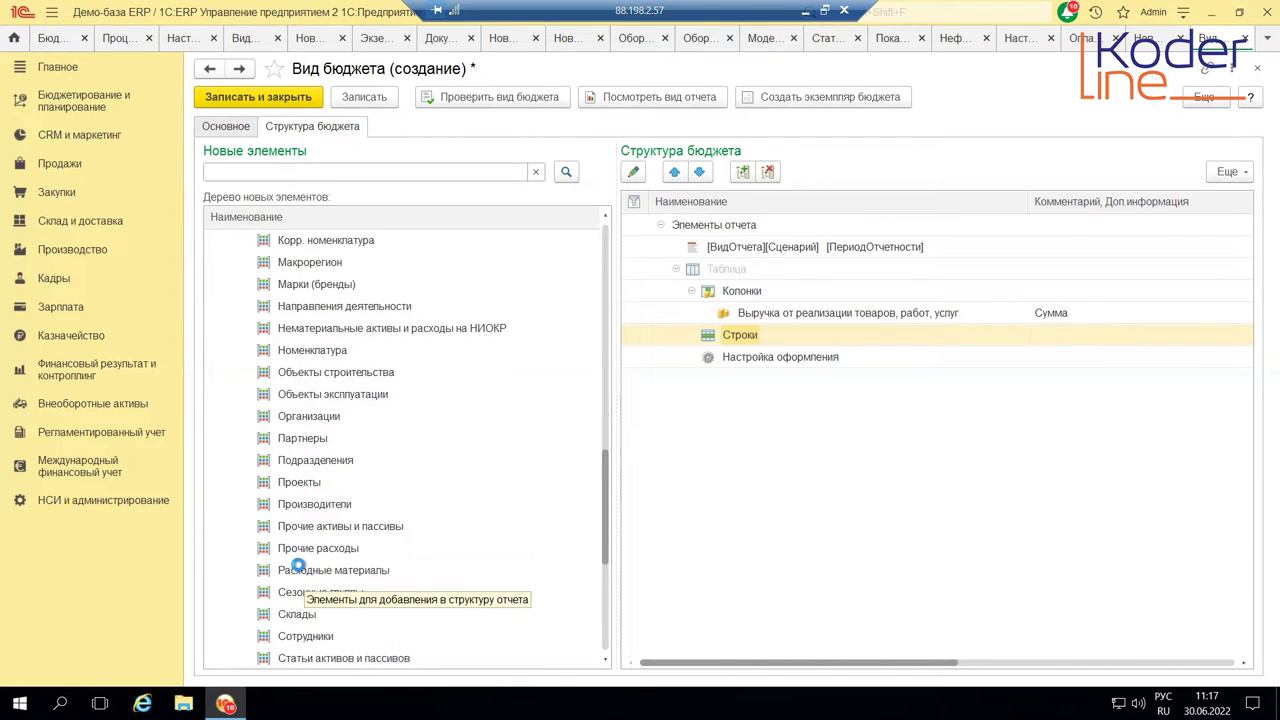
scroll(299, 567, down, 1)
scroll(299, 569, down, 2)
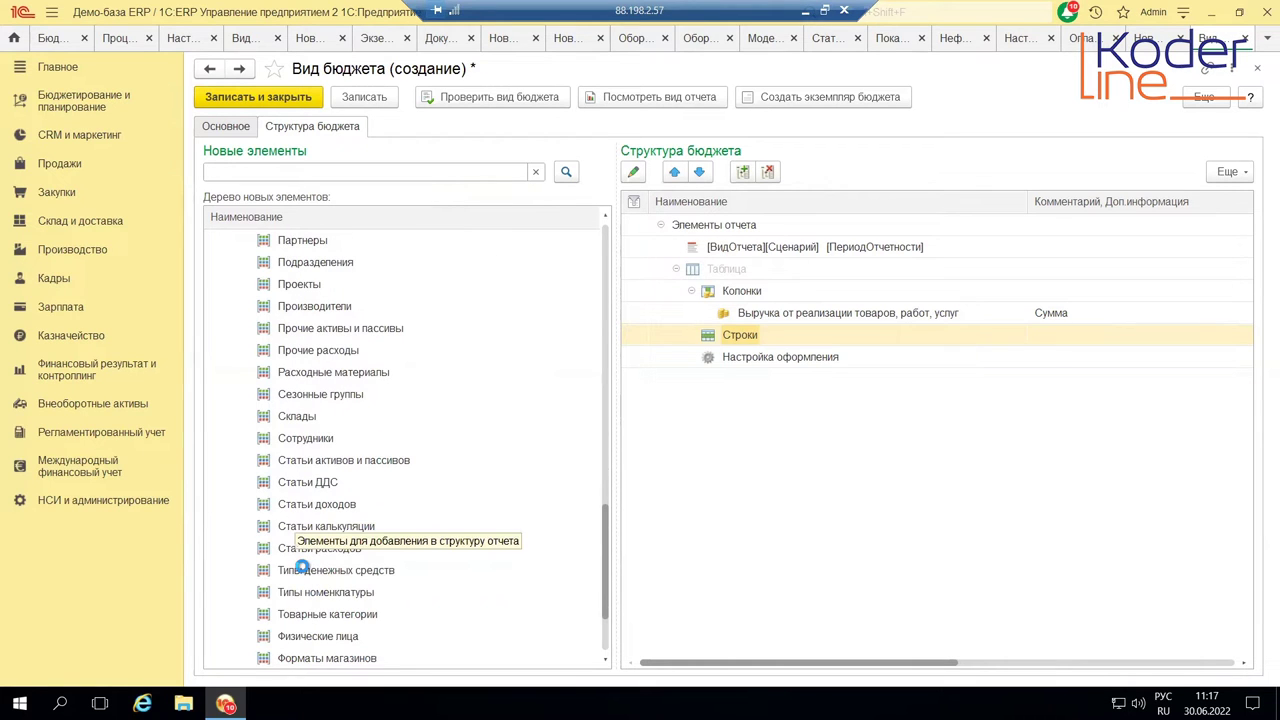
scroll(295, 500, up, 2)
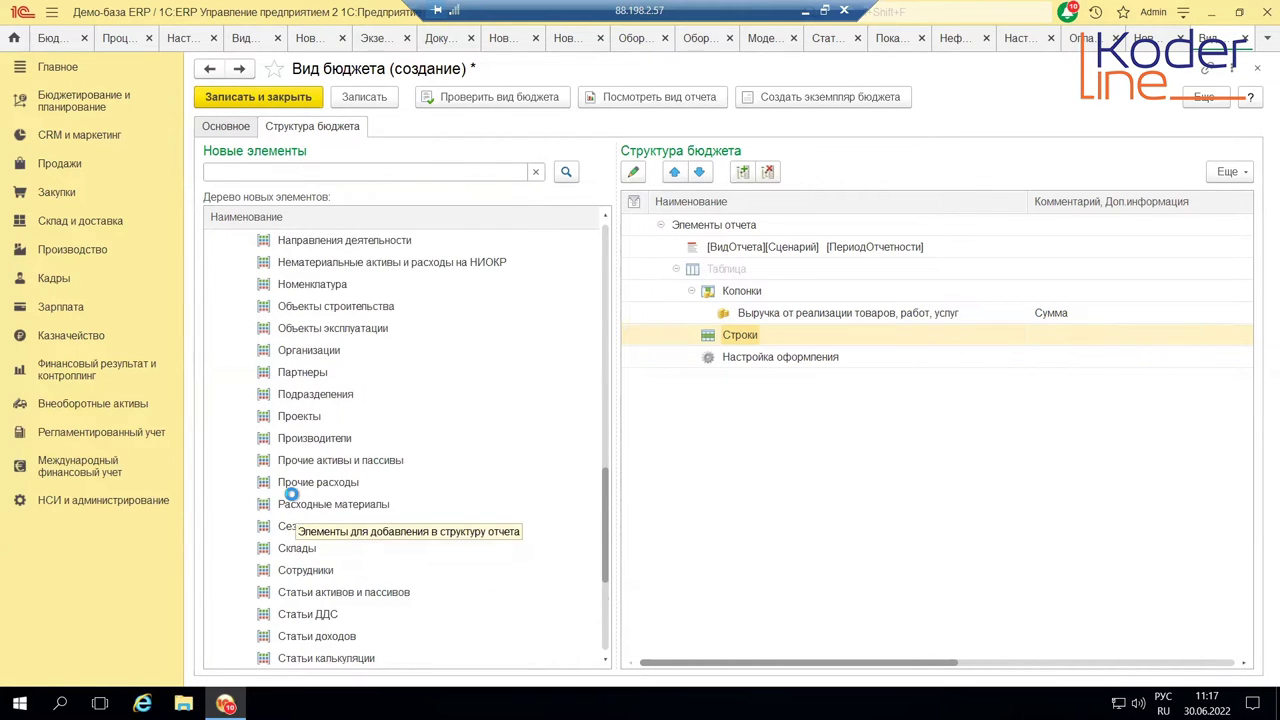
scroll(305, 262, up, 3)
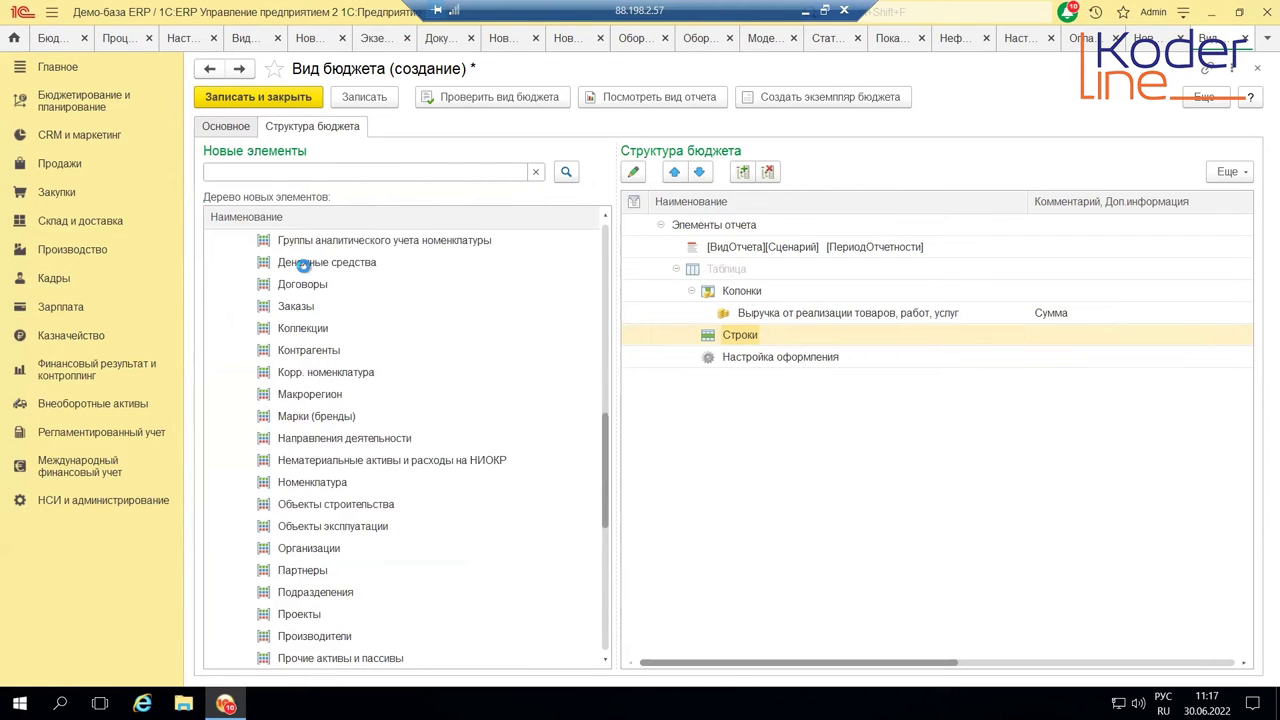
scroll(303, 265, up, 2)
Add the Статьи ДДС dimension from the Аналитика group to the table's Строки node
click(300, 328)
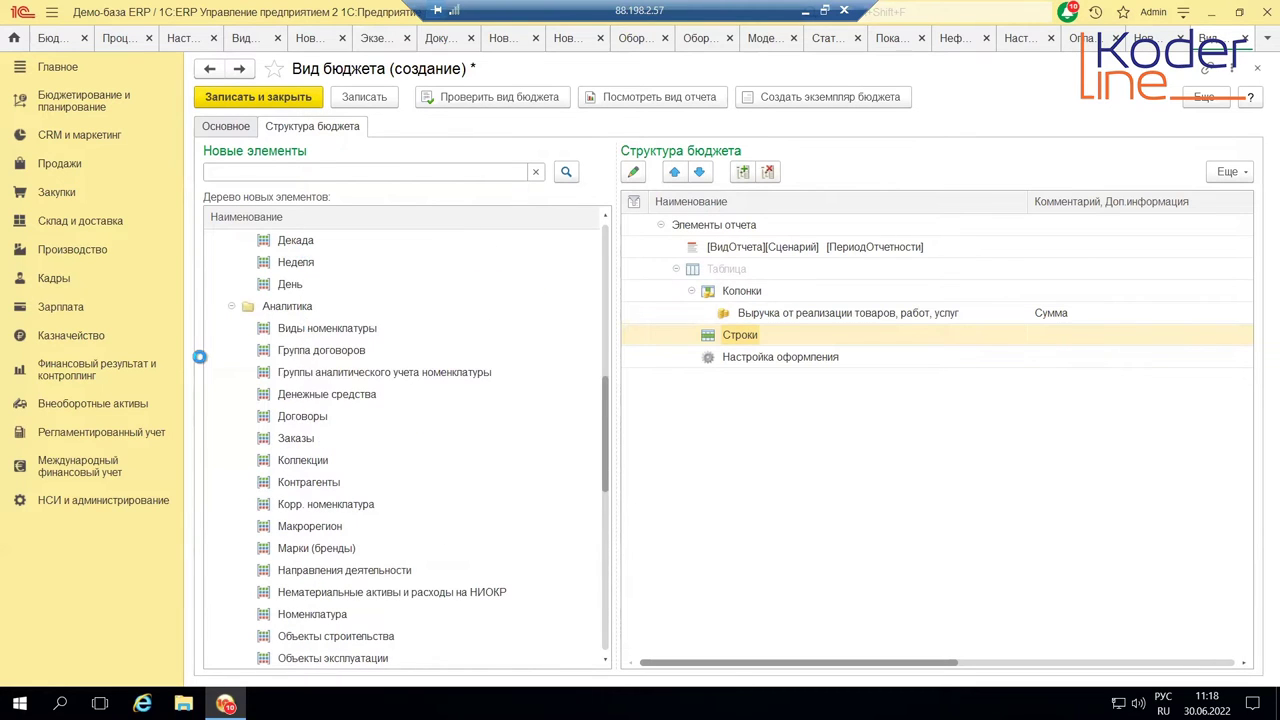
key(Down)
key(Down)
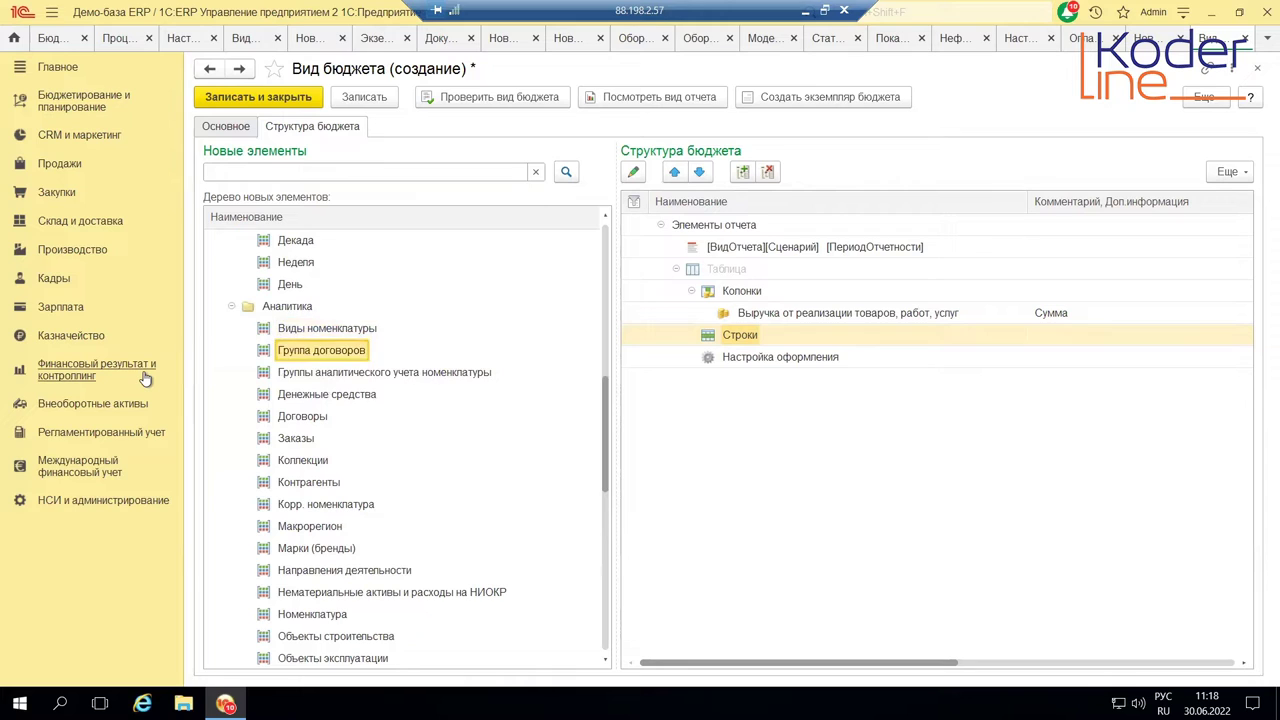
key(Down)
key(Down)
key(Down)
key(Down)
key(Down)
key(Down)
key(Down)
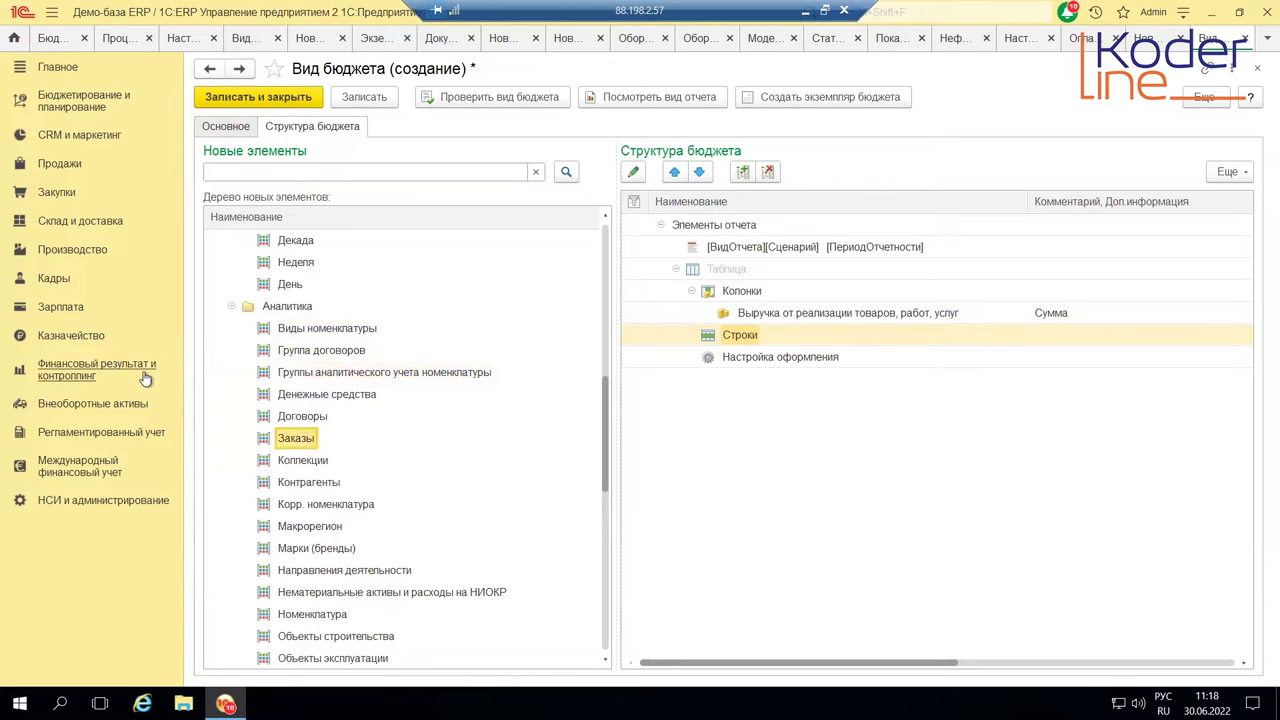
key(Down)
key(Down)
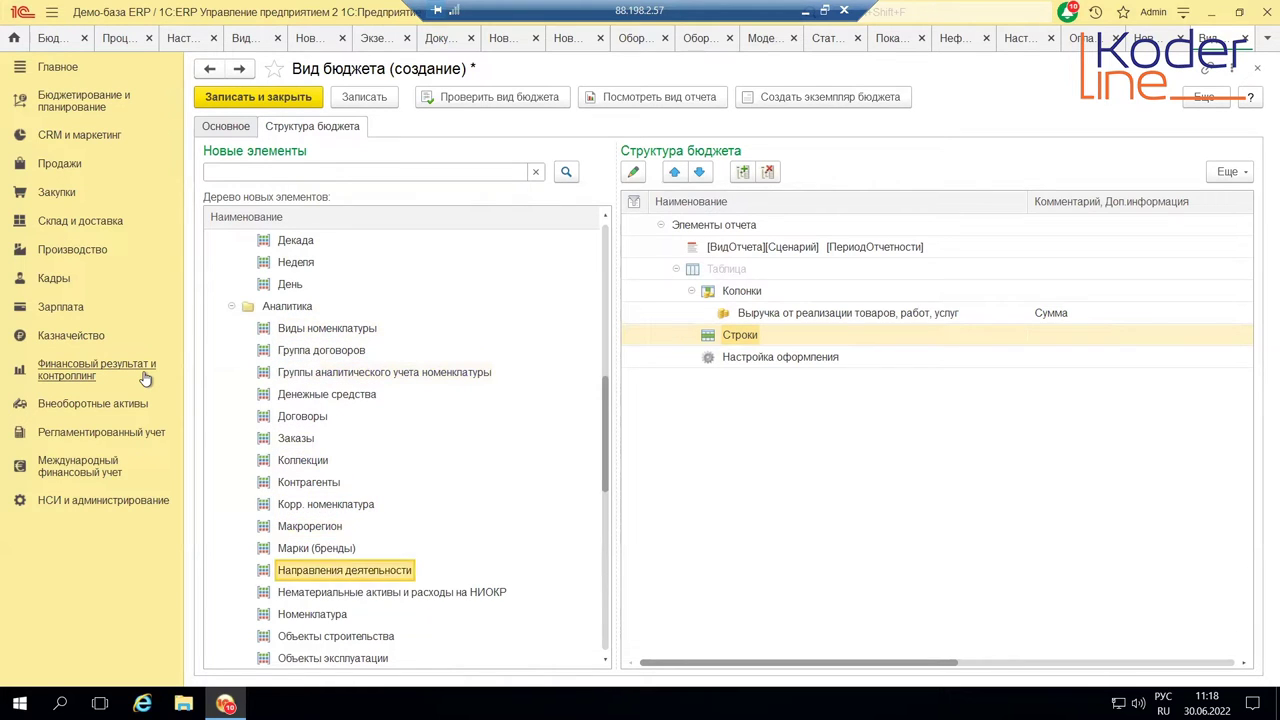
key(Down)
key(Down)
key(Down)
key(Down)
key(Down)
key(Down)
key(Down)
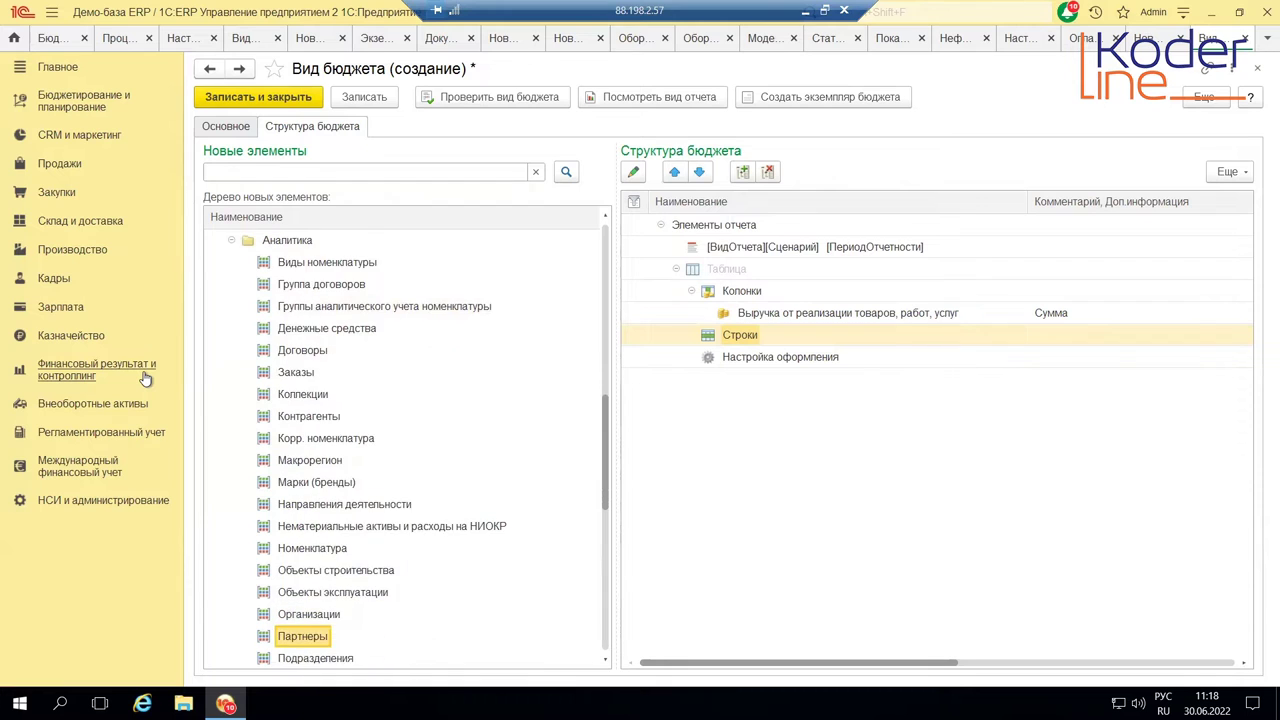
key(Down)
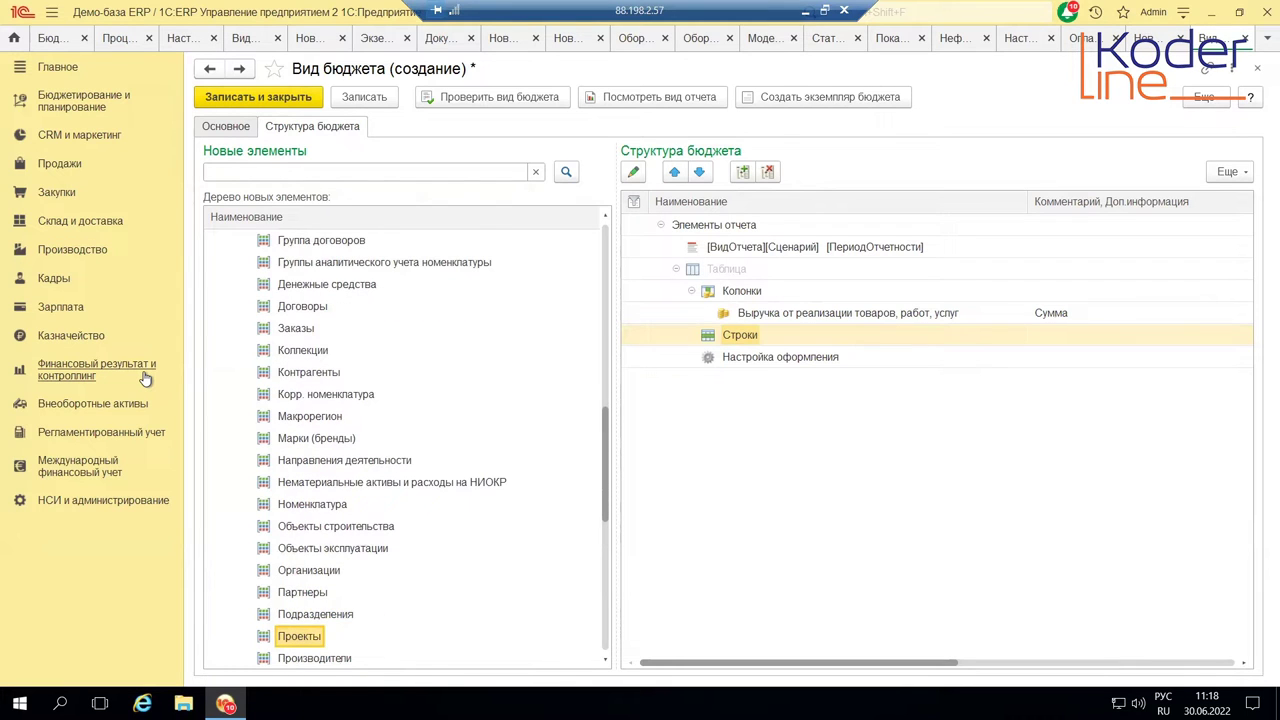
key(Down)
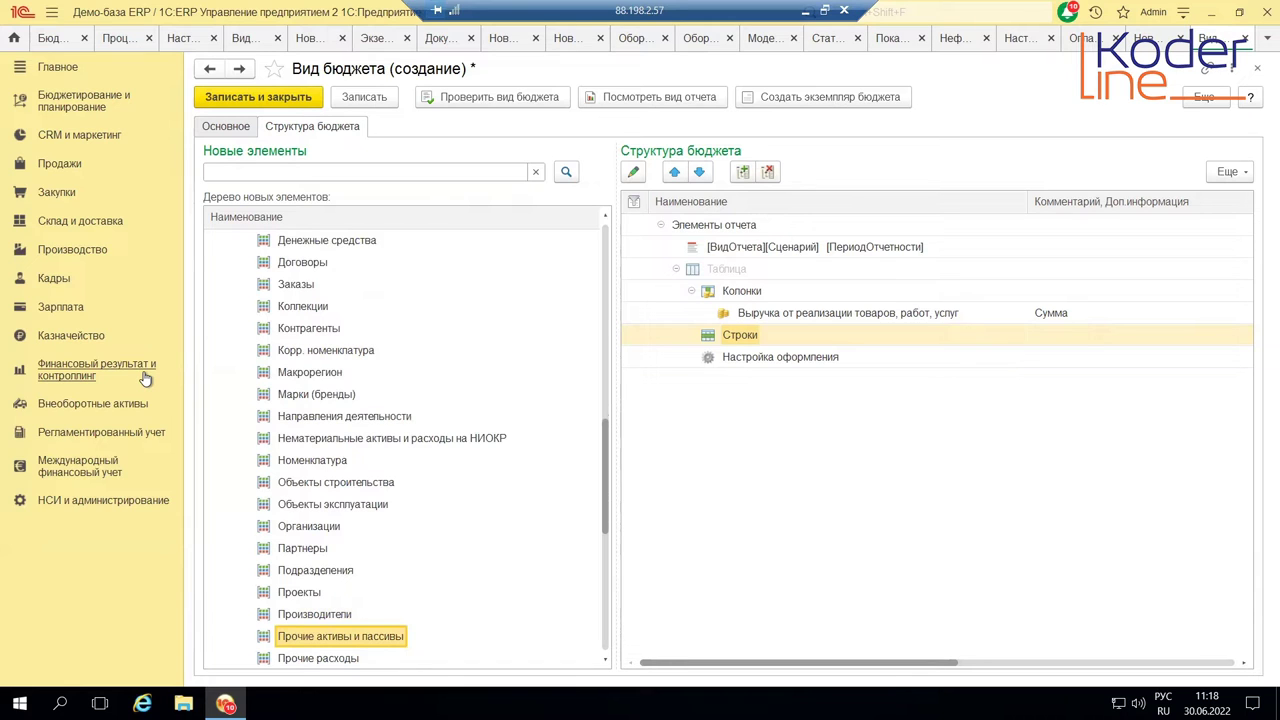
key(Down)
key(Down)
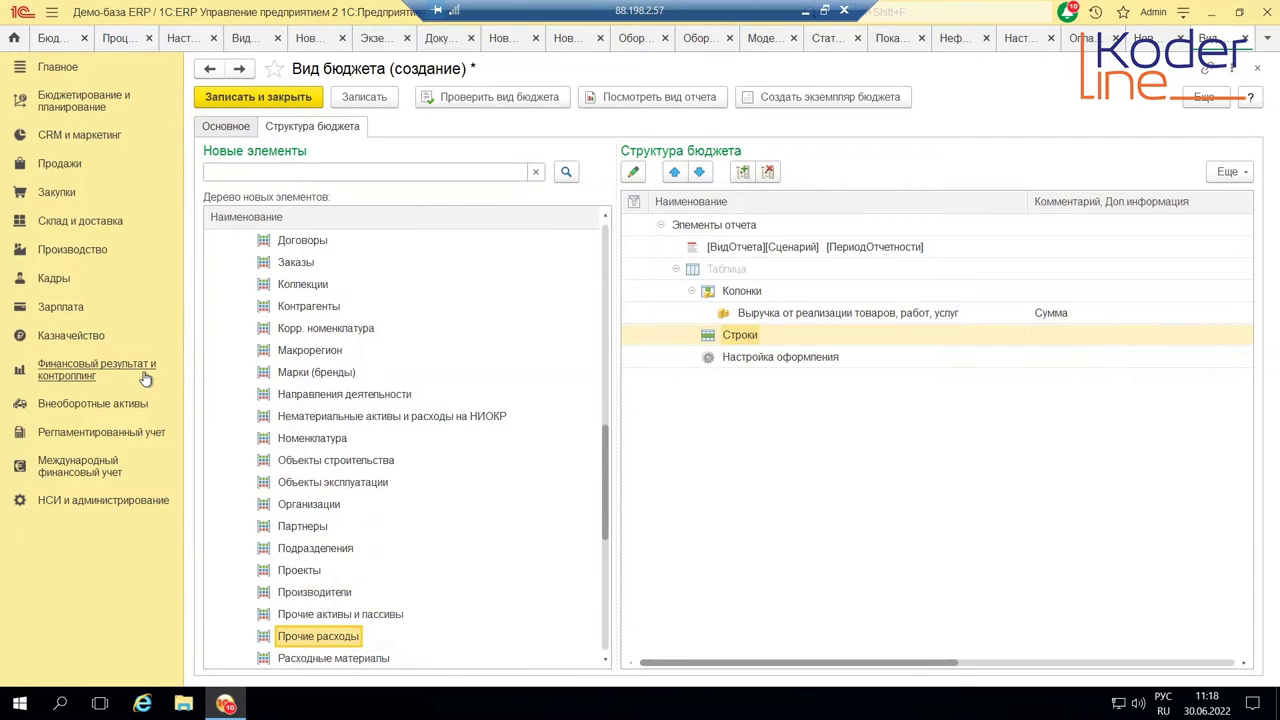
key(Down)
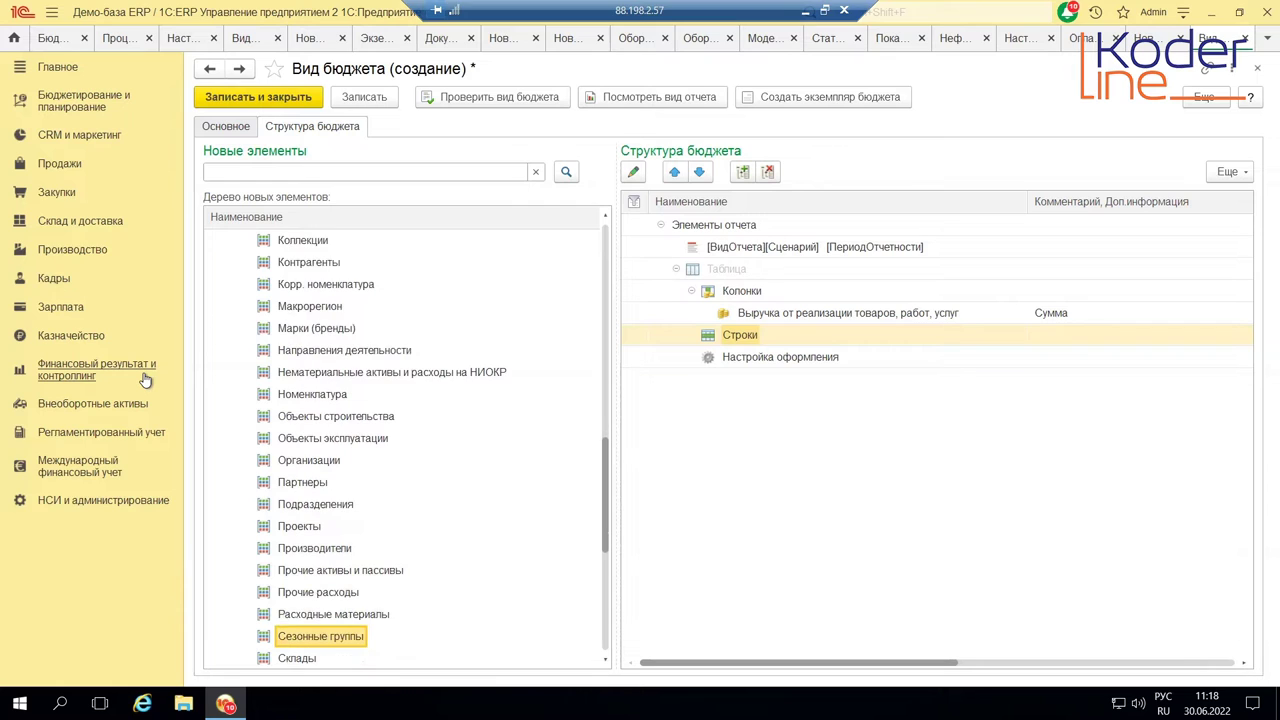
key(Down)
key(Down)
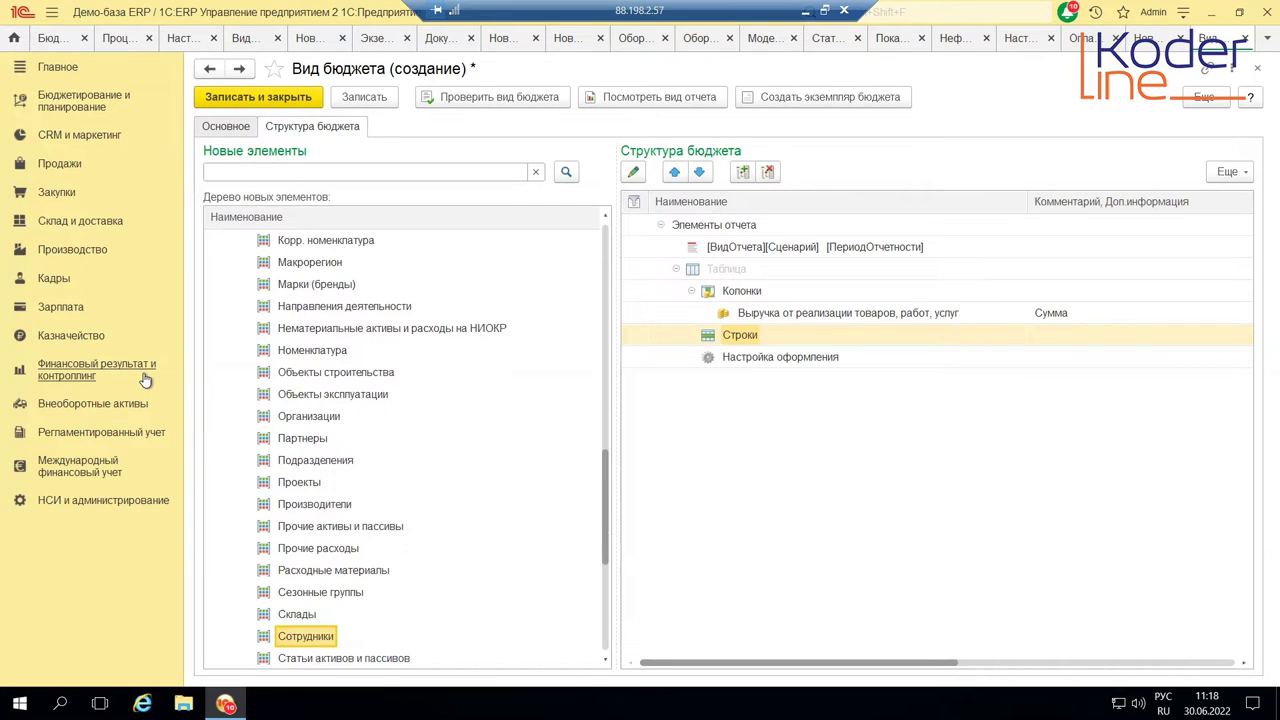
key(Down)
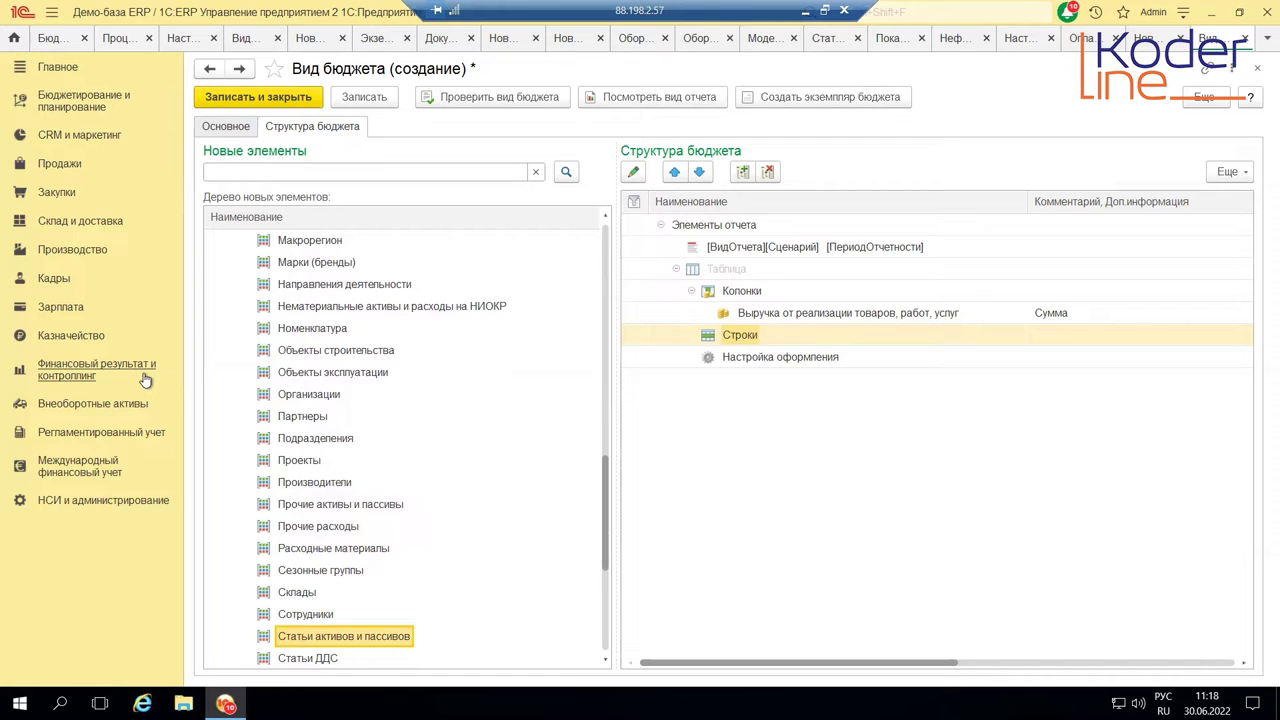
key(Down)
drag(318, 636, 748, 345)
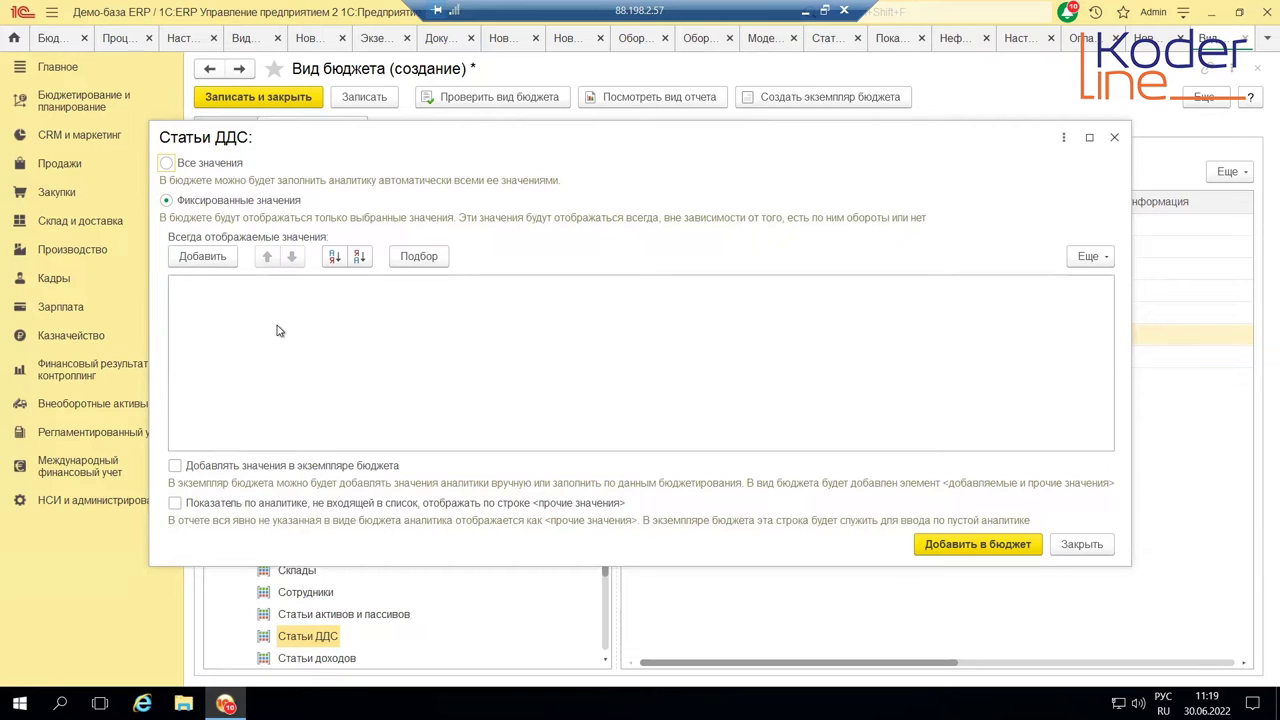
Add the cash flow item Возврат денежных средств от другой организации to the always displayed fixed values of the Статьи ДДС dimension
click(240, 272)
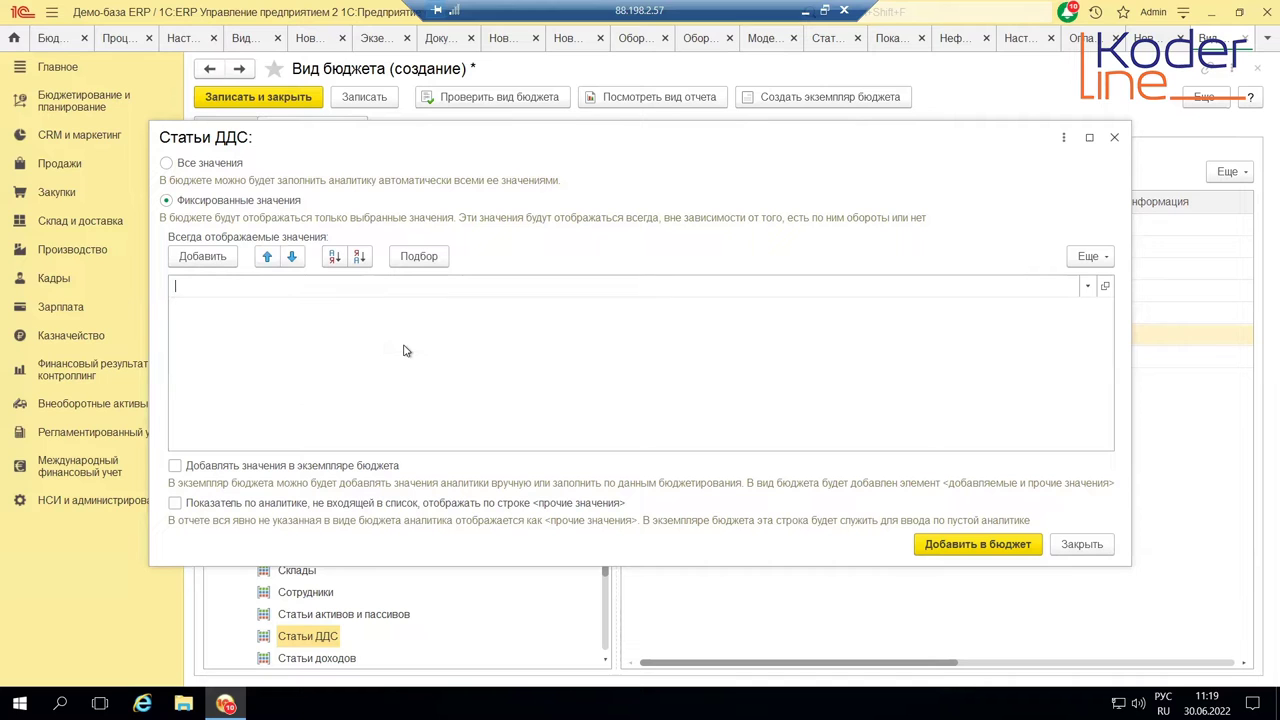
key(F4)
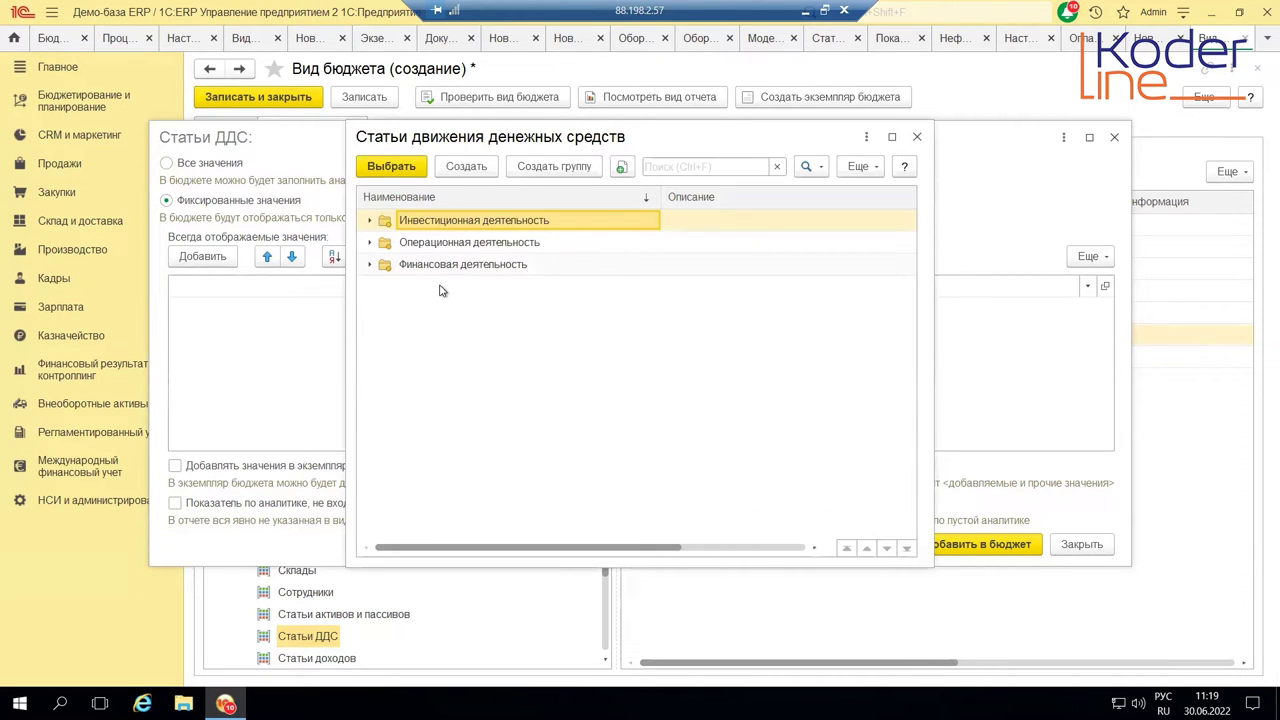
key(Down)
key(Return)
key(Down)
key(Down)
key(Down)
key(Return)
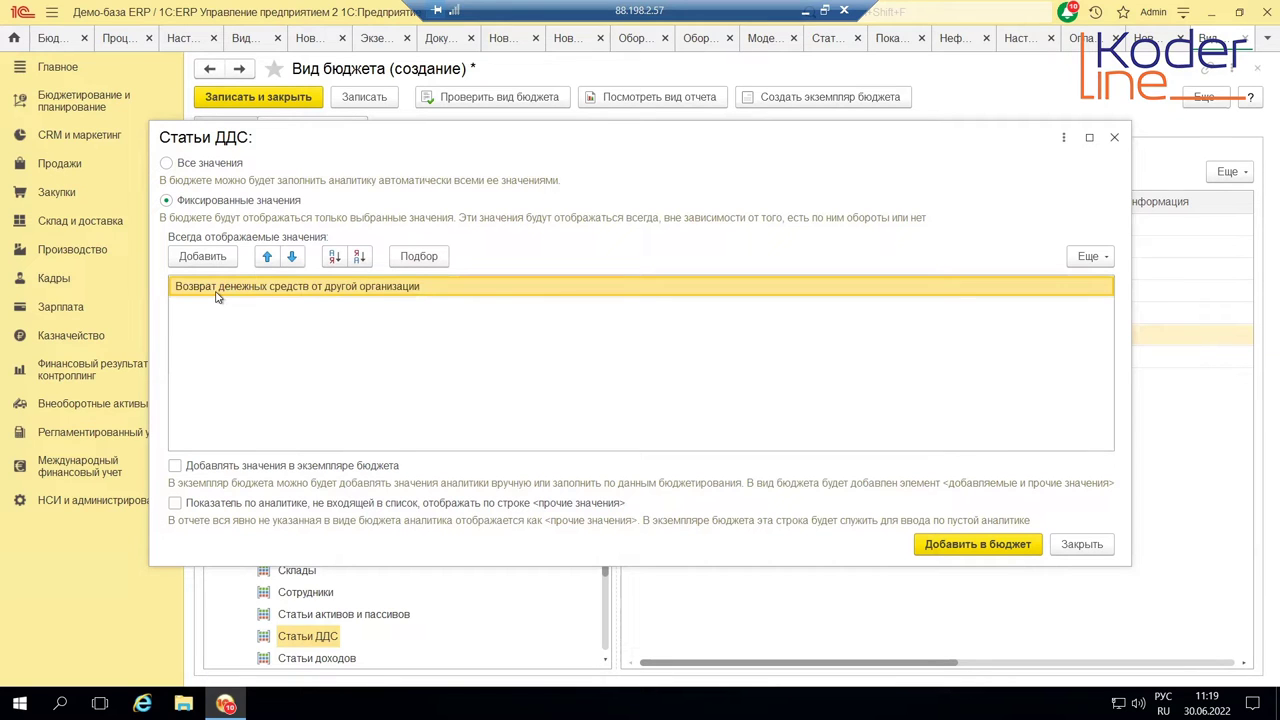
Add the cash flow item Возврат НДС to the fixed values of Статьи ДДС and add the selected items to the budget
key(Insert)
click(237, 398)
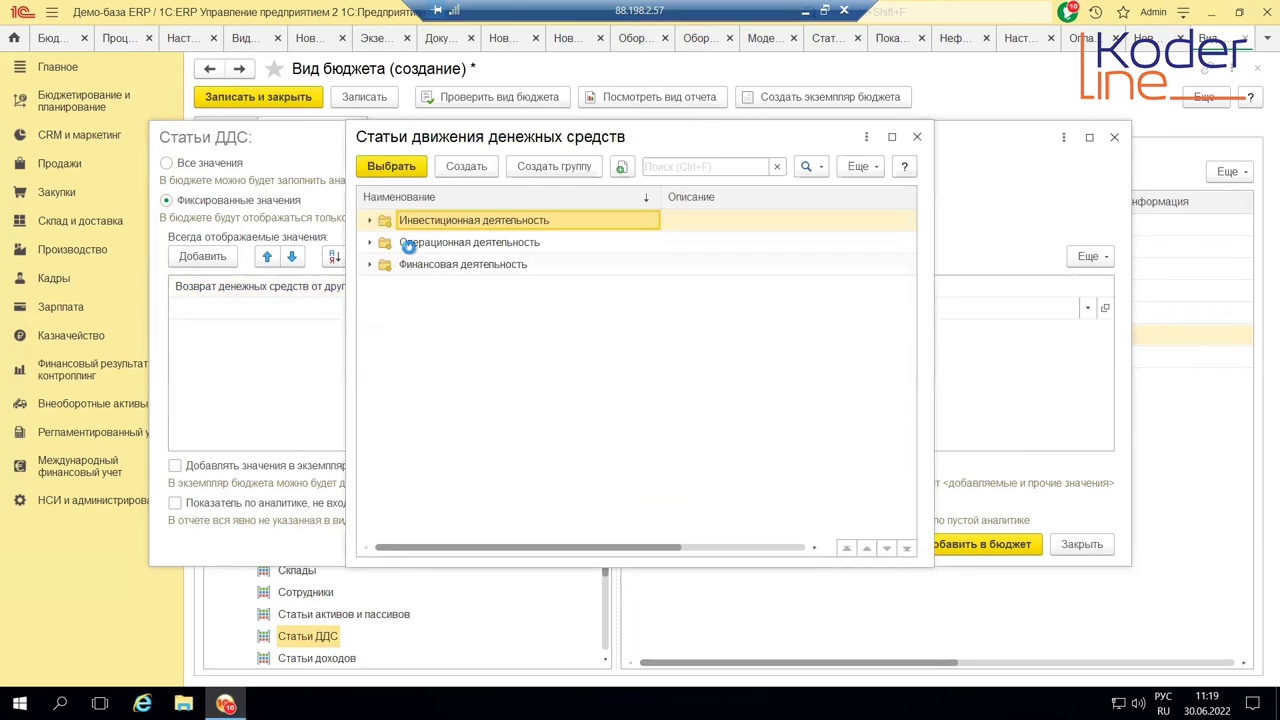
key(Down)
key(ctrl+Down)
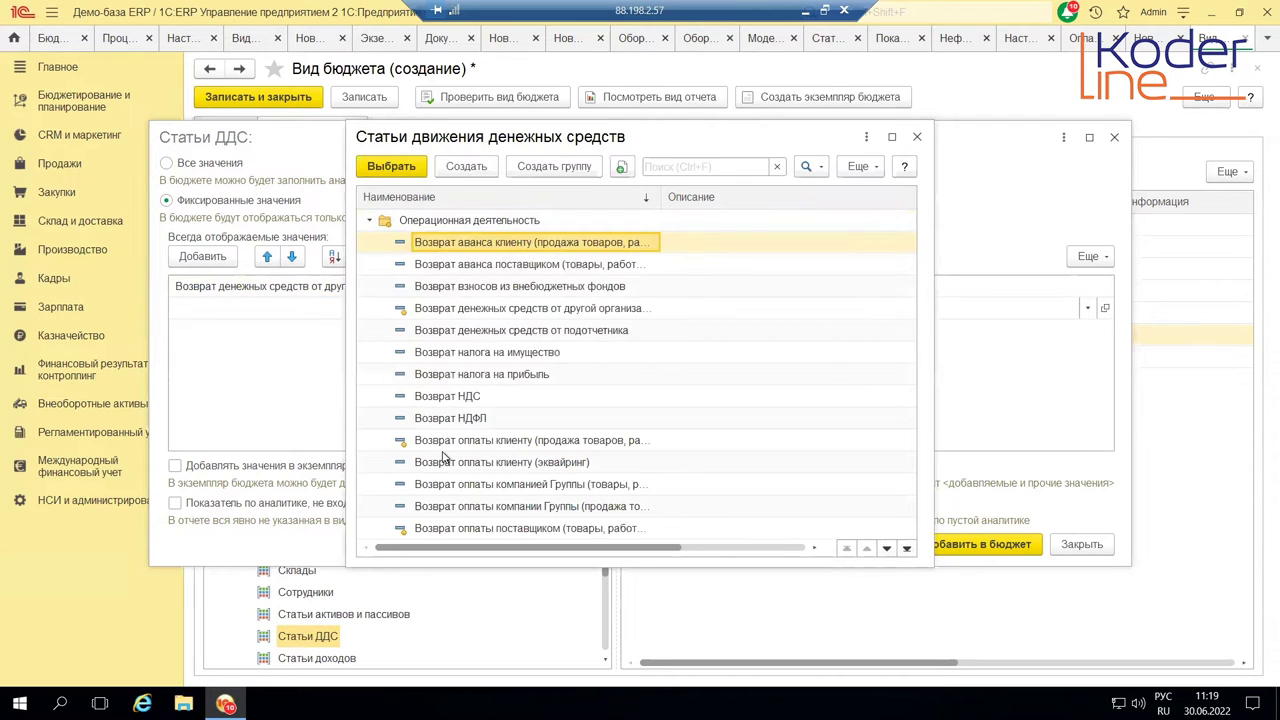
double_click(448, 441)
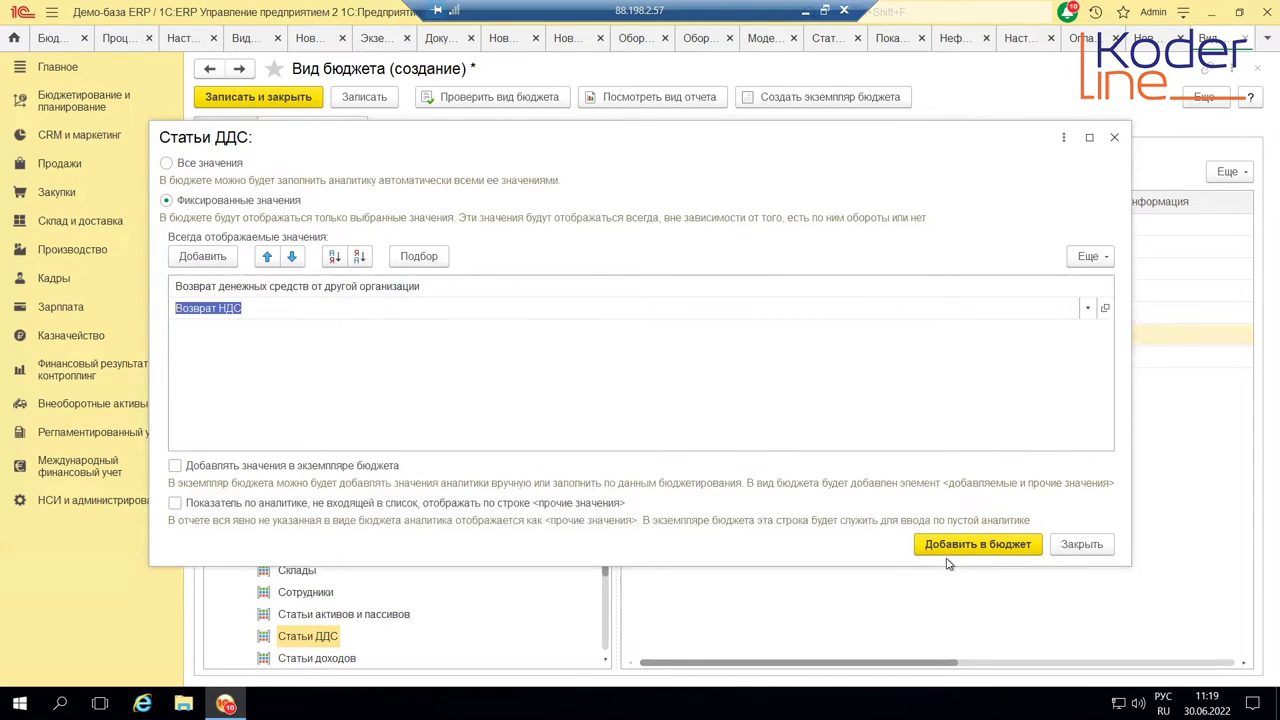
click(940, 550)
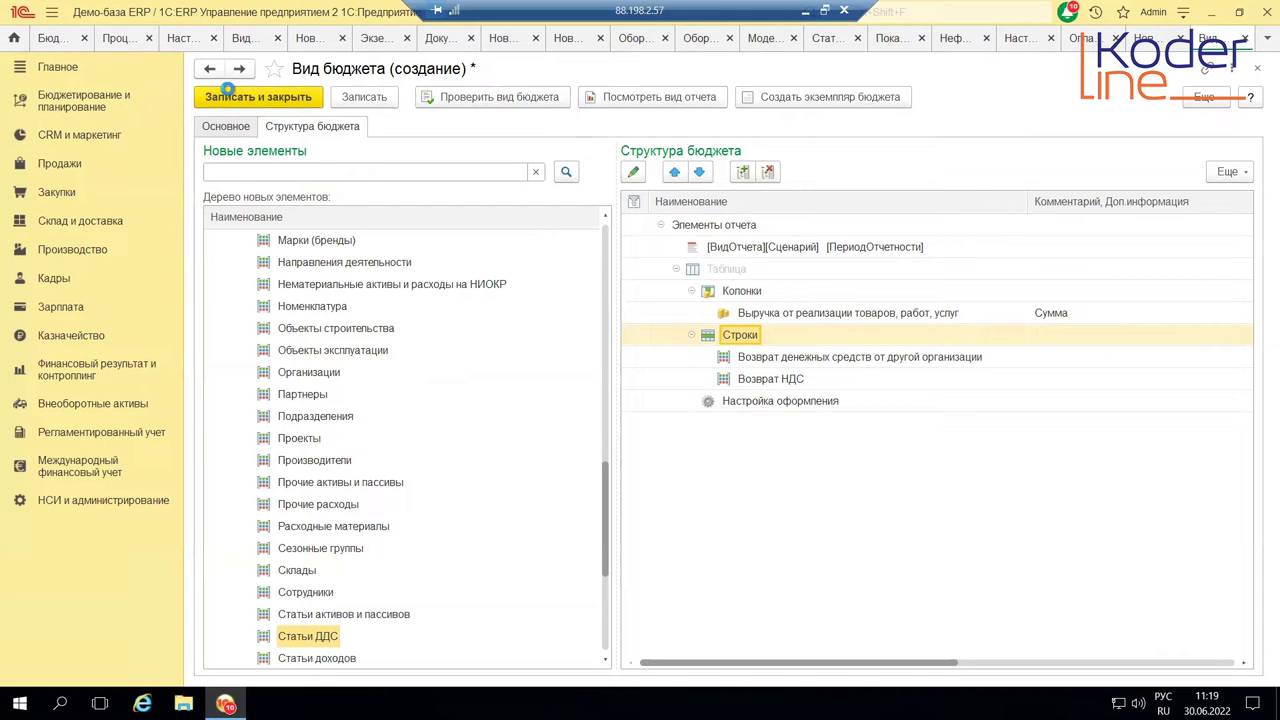
Open the report Новый бюджет за Июнь 2022 г. and examine its counterparty rows and revenue column
click(222, 92)
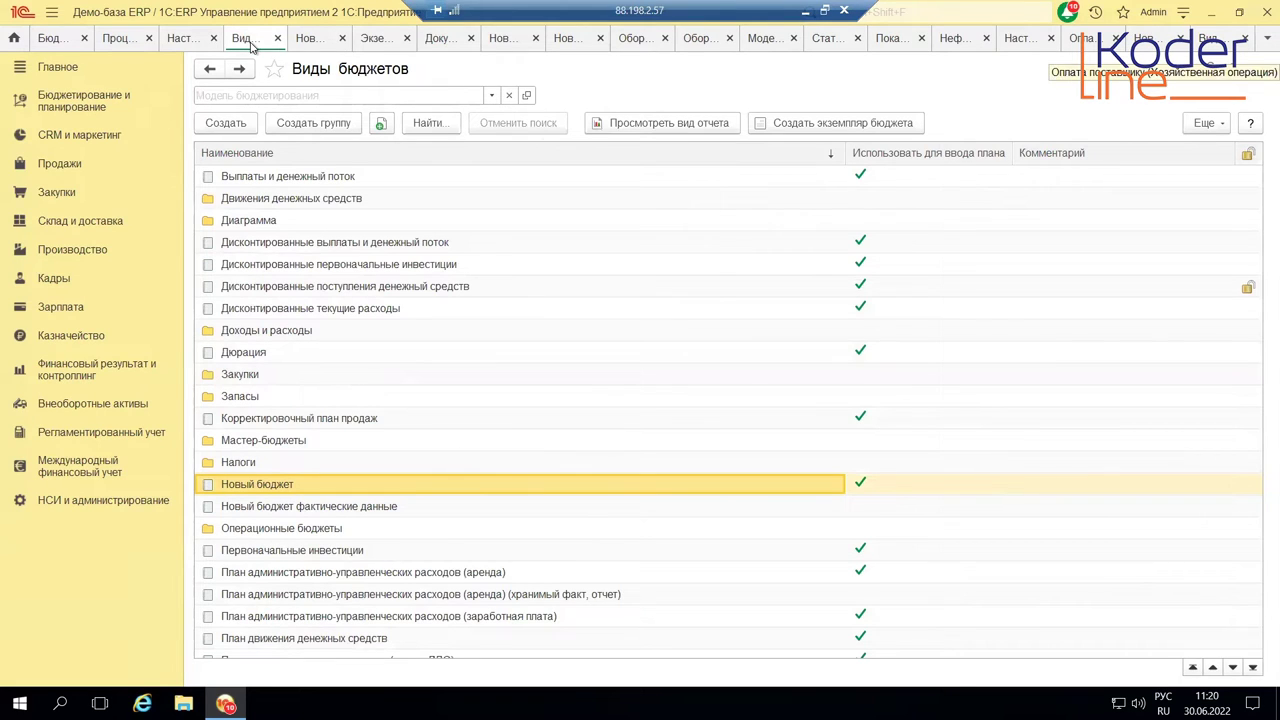
click(316, 45)
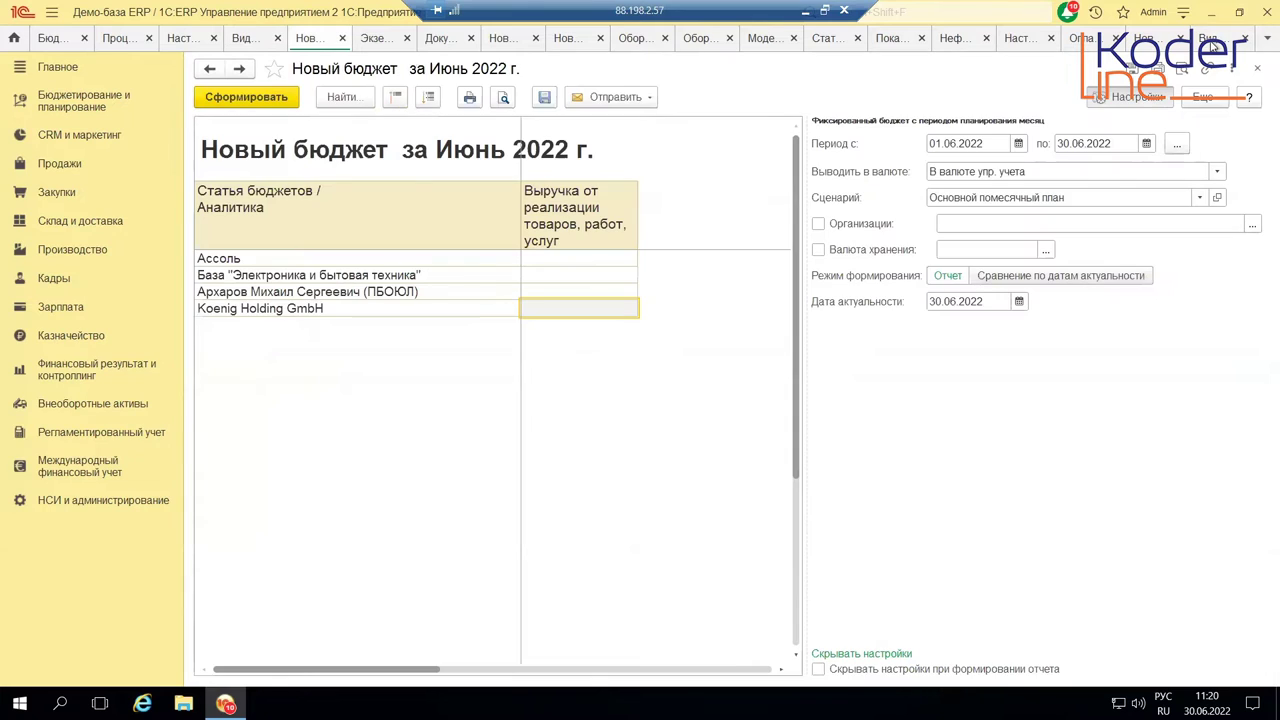
click(642, 368)
click(390, 276)
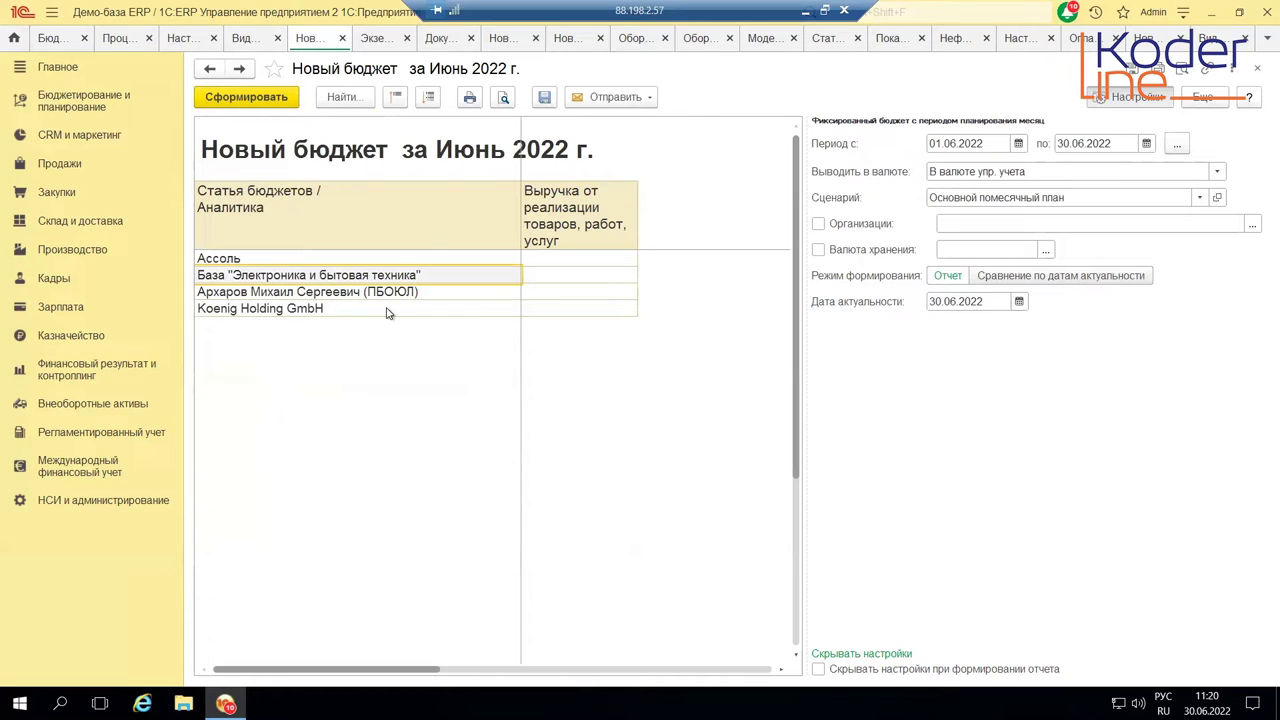
click(607, 248)
click(246, 277)
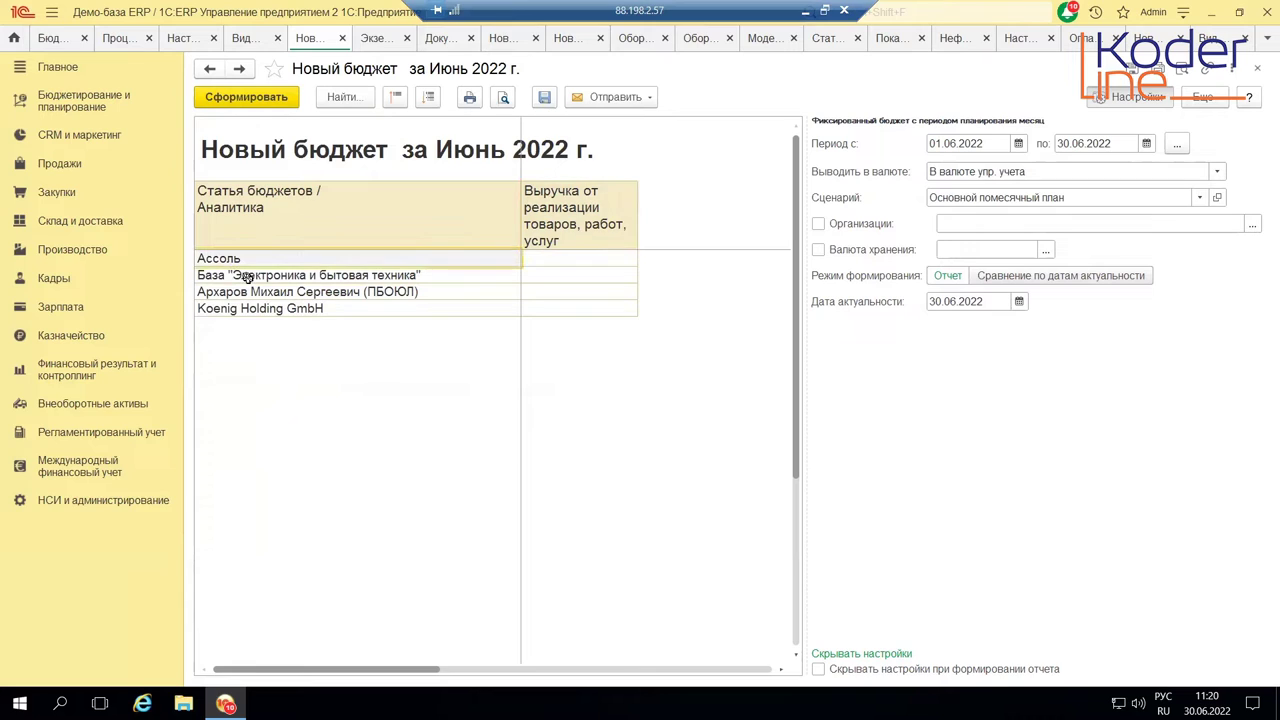
click(286, 293)
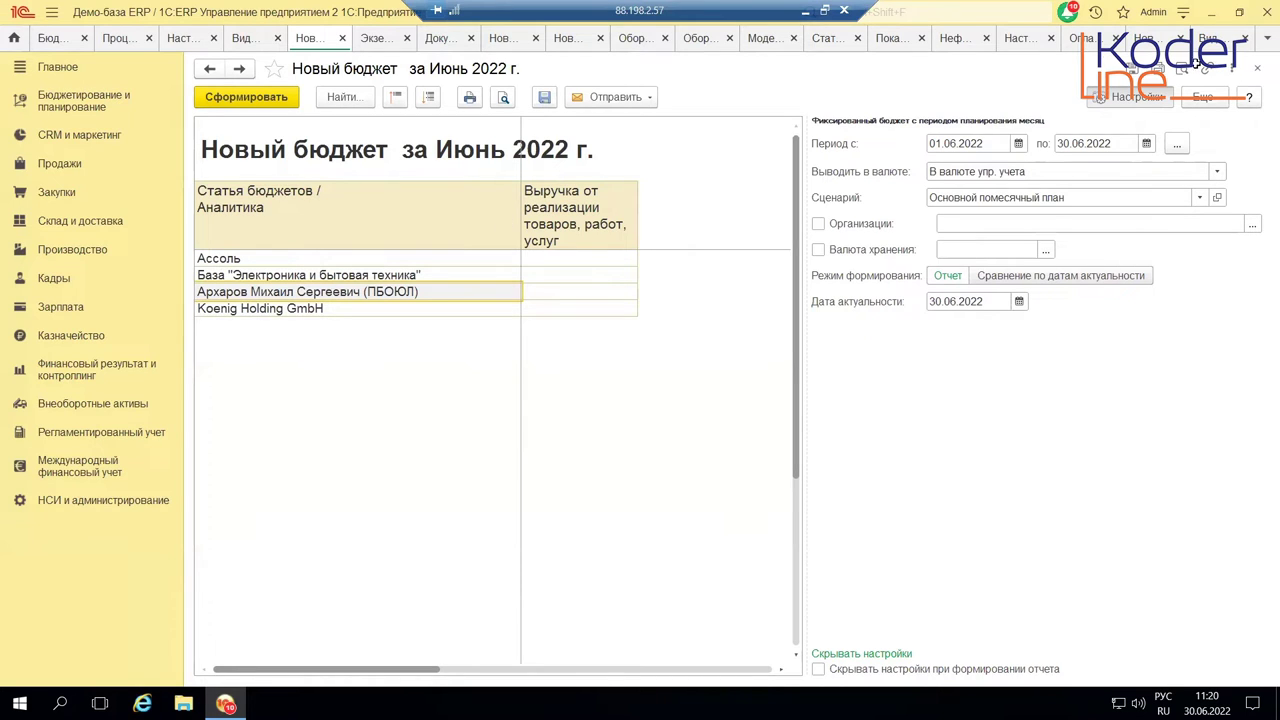
Close the budget type being created without saving it, and close the neighbouring open budget and supplier payment forms
click(1245, 40)
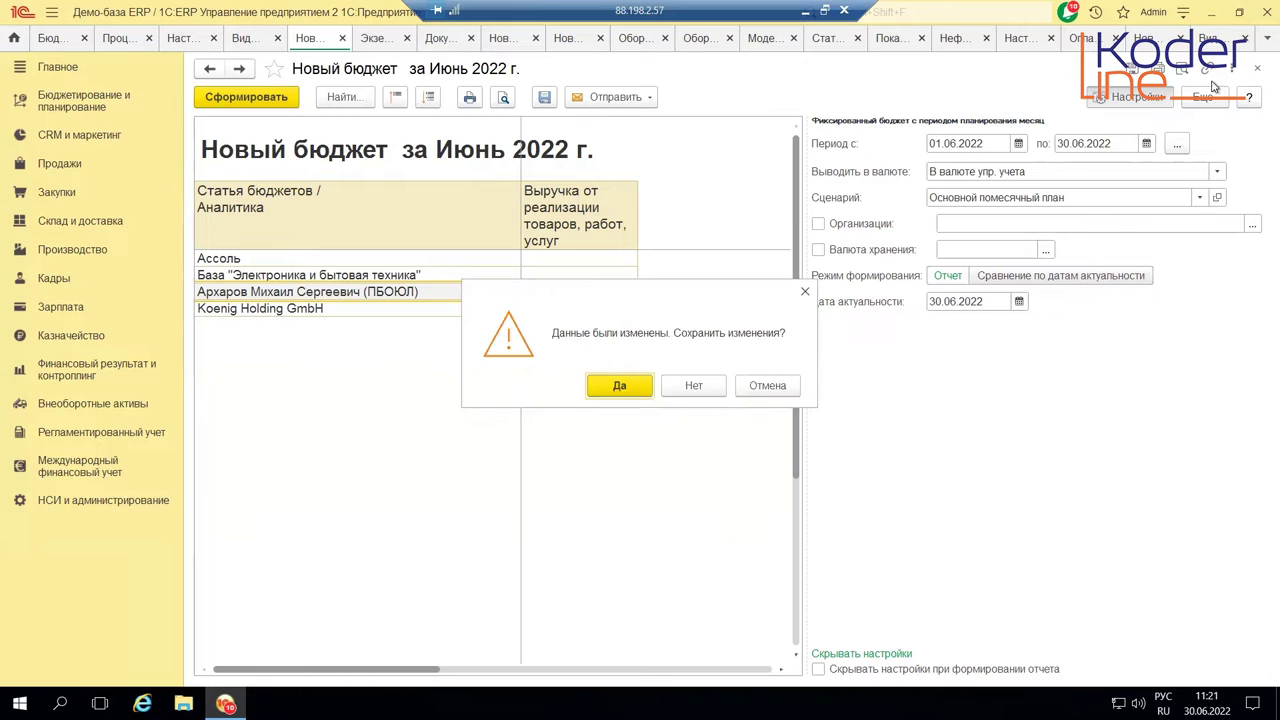
click(695, 388)
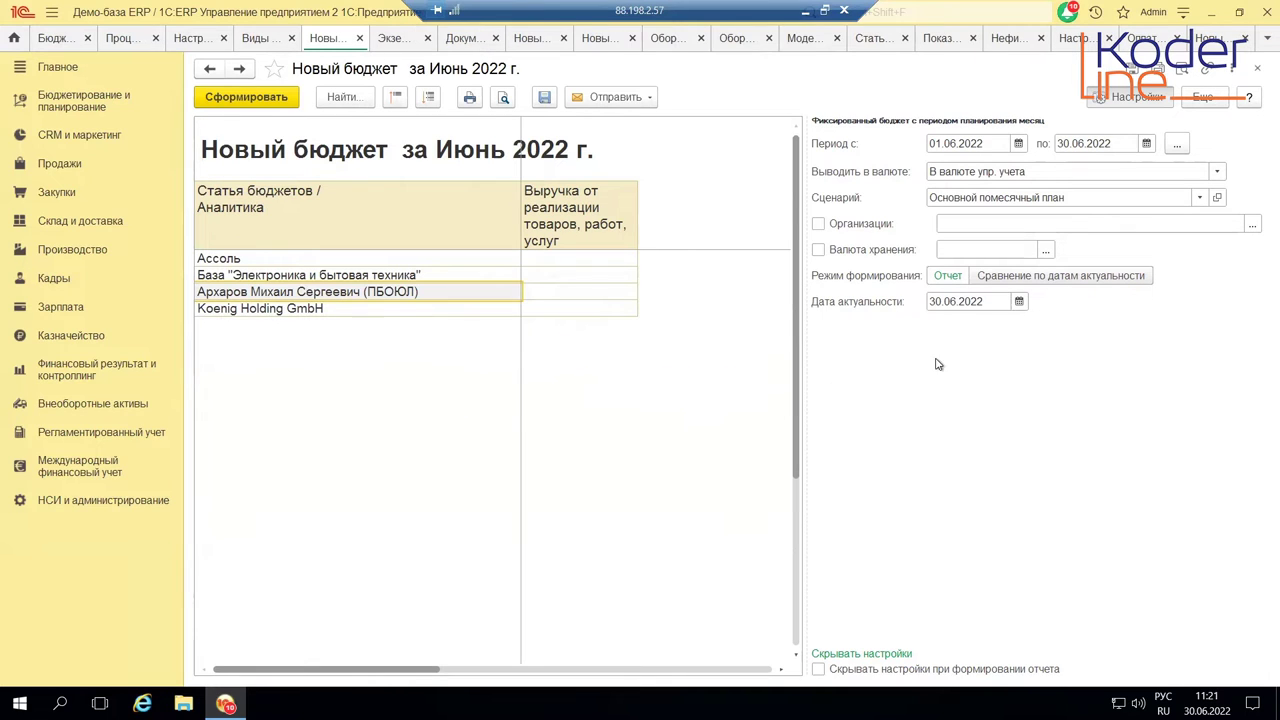
click(1245, 40)
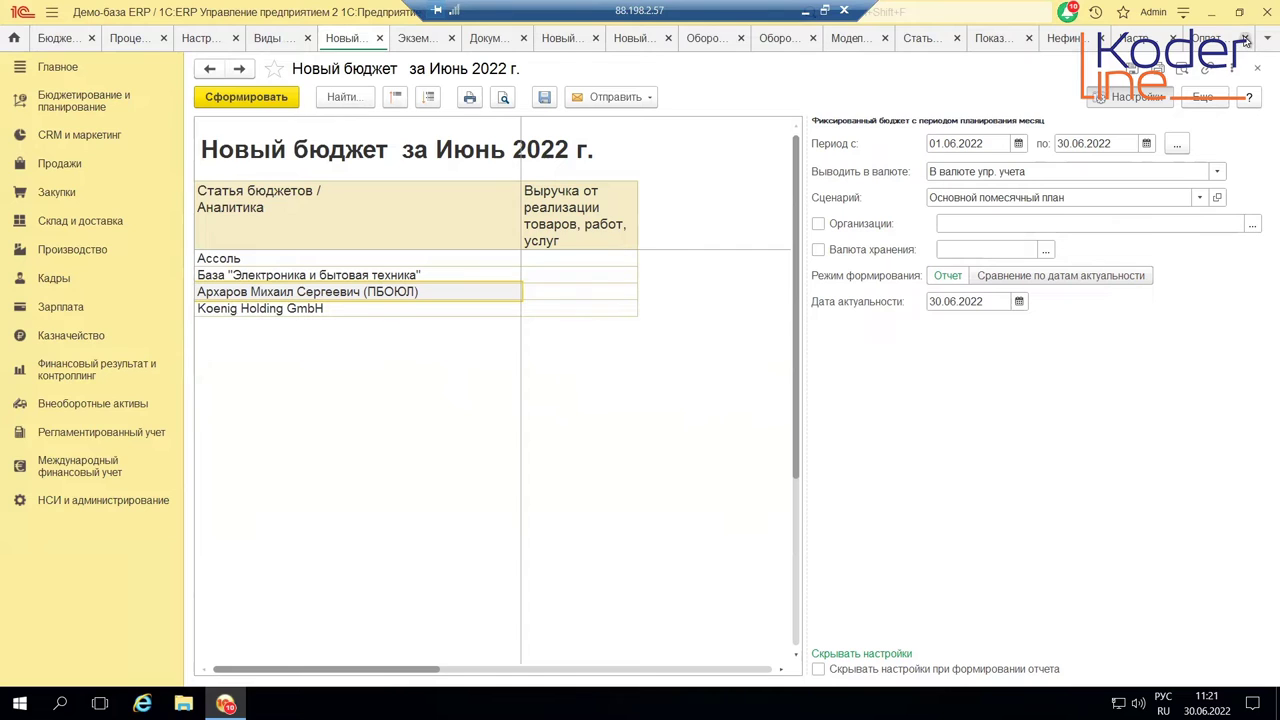
click(1138, 38)
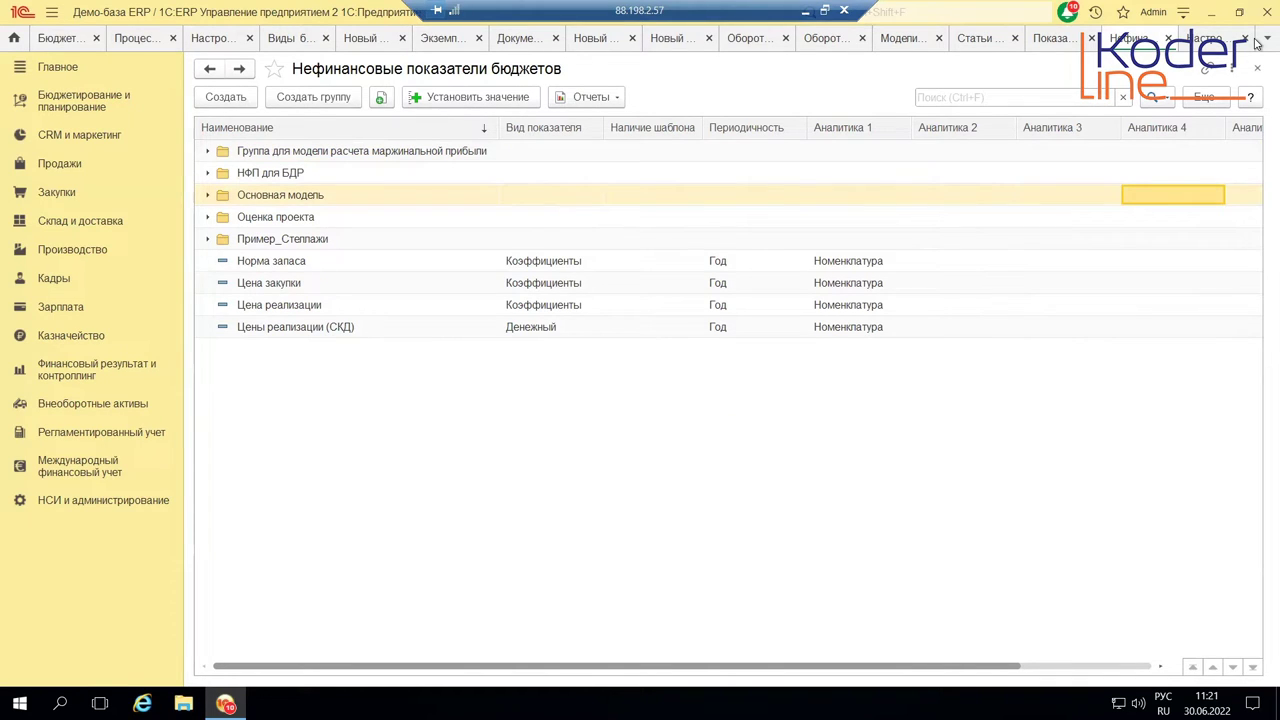
Open the budget type Новый бюджет фактические данные from the list of budget types
click(72, 104)
click(255, 143)
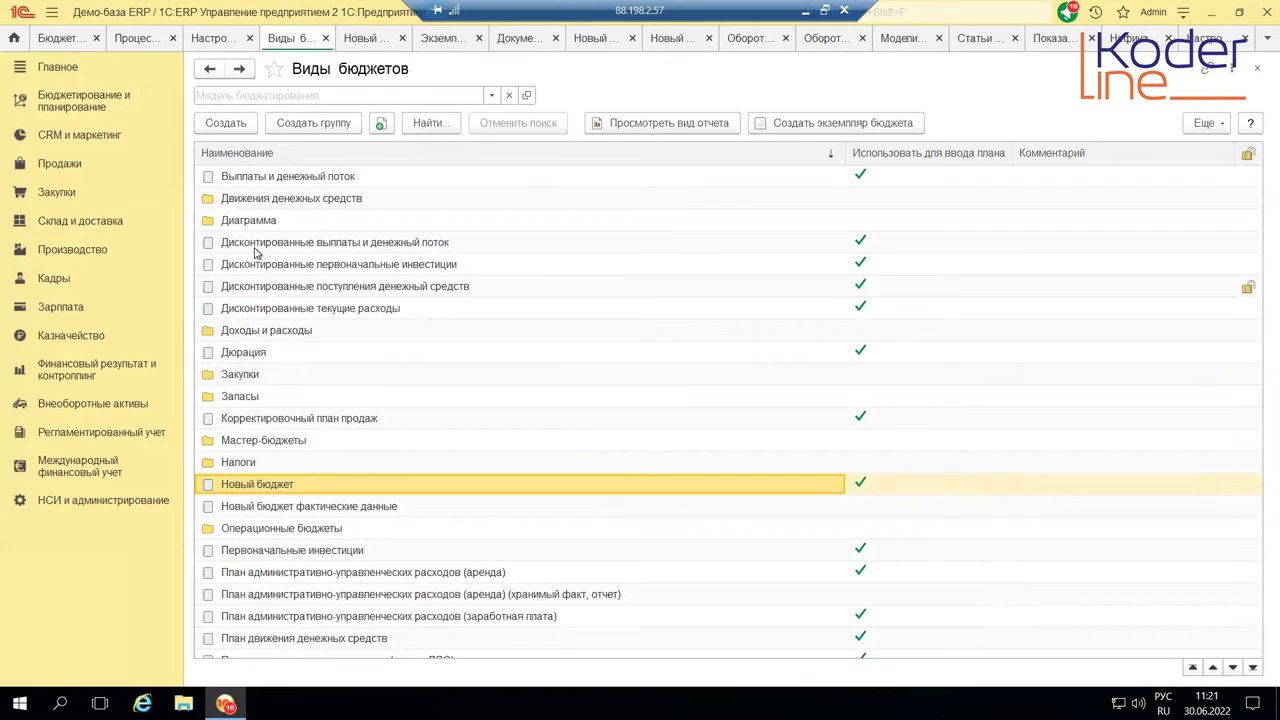
scroll(296, 418, down, 1)
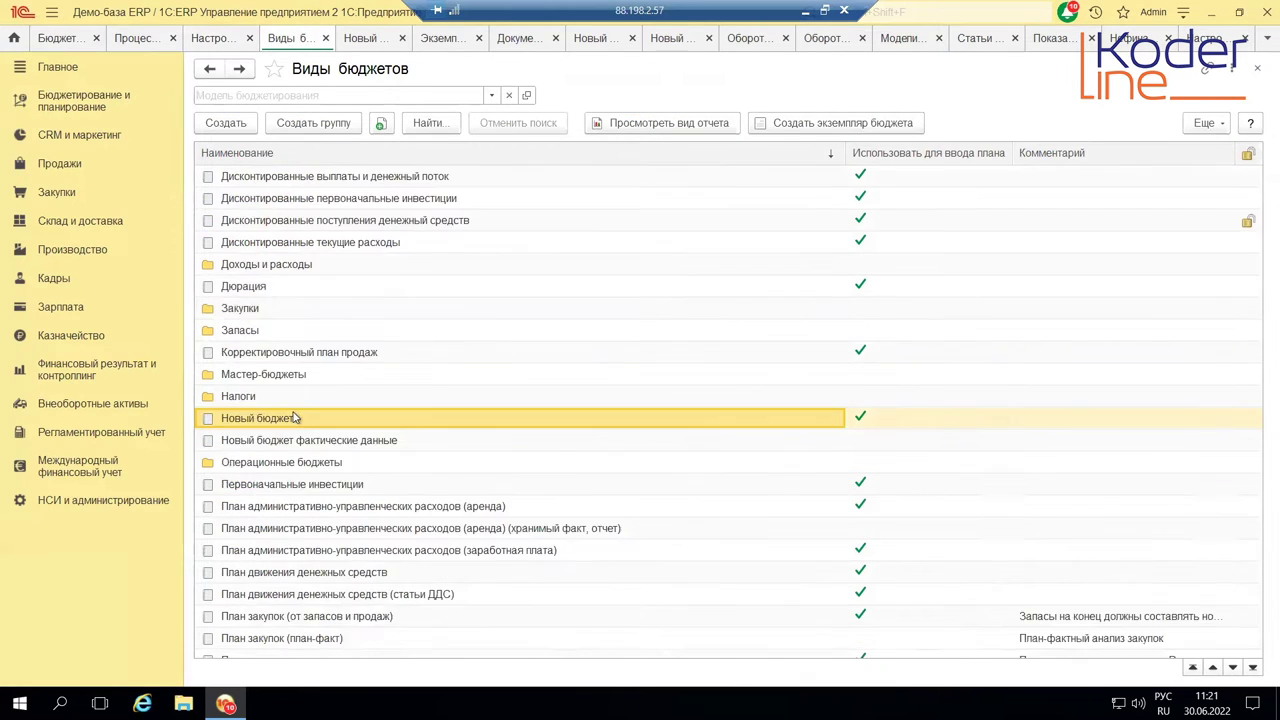
scroll(296, 418, down, 1)
double_click(376, 375)
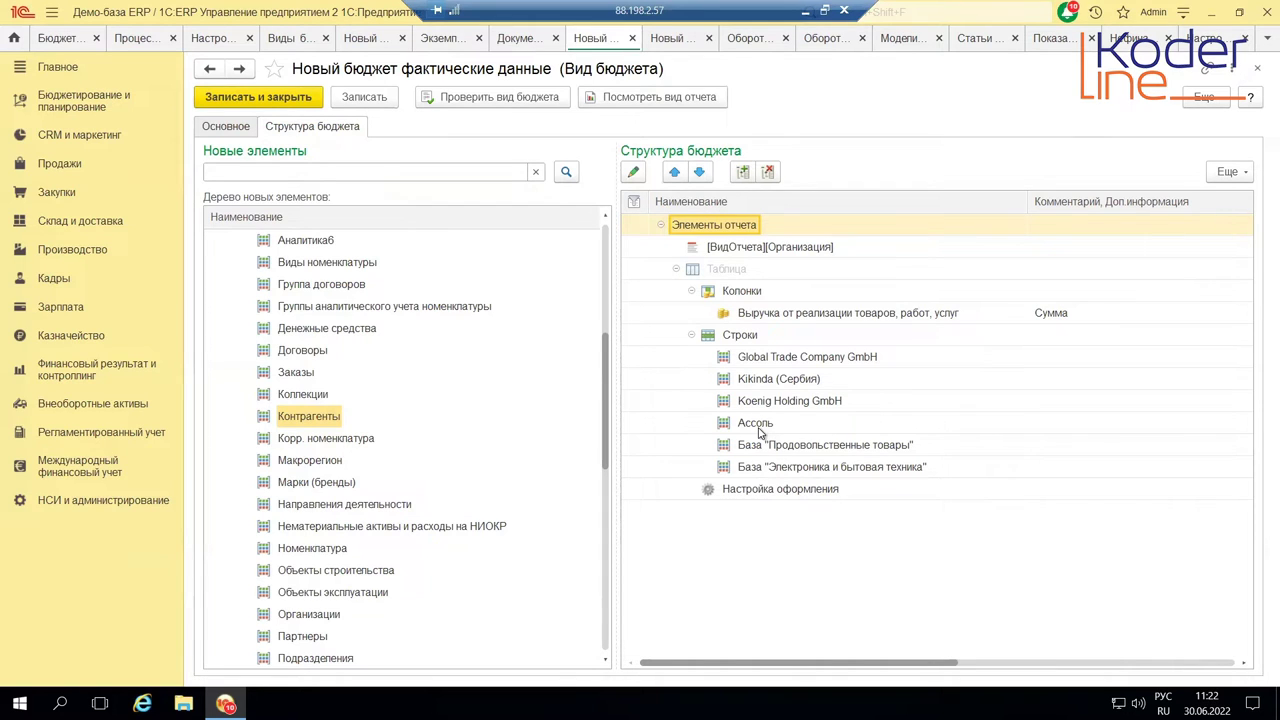
Open the actual data rules of the item Выручка от реализации товаров, работ, услуг and show the Реализация клиенту rule's additional filter
double_click(816, 313)
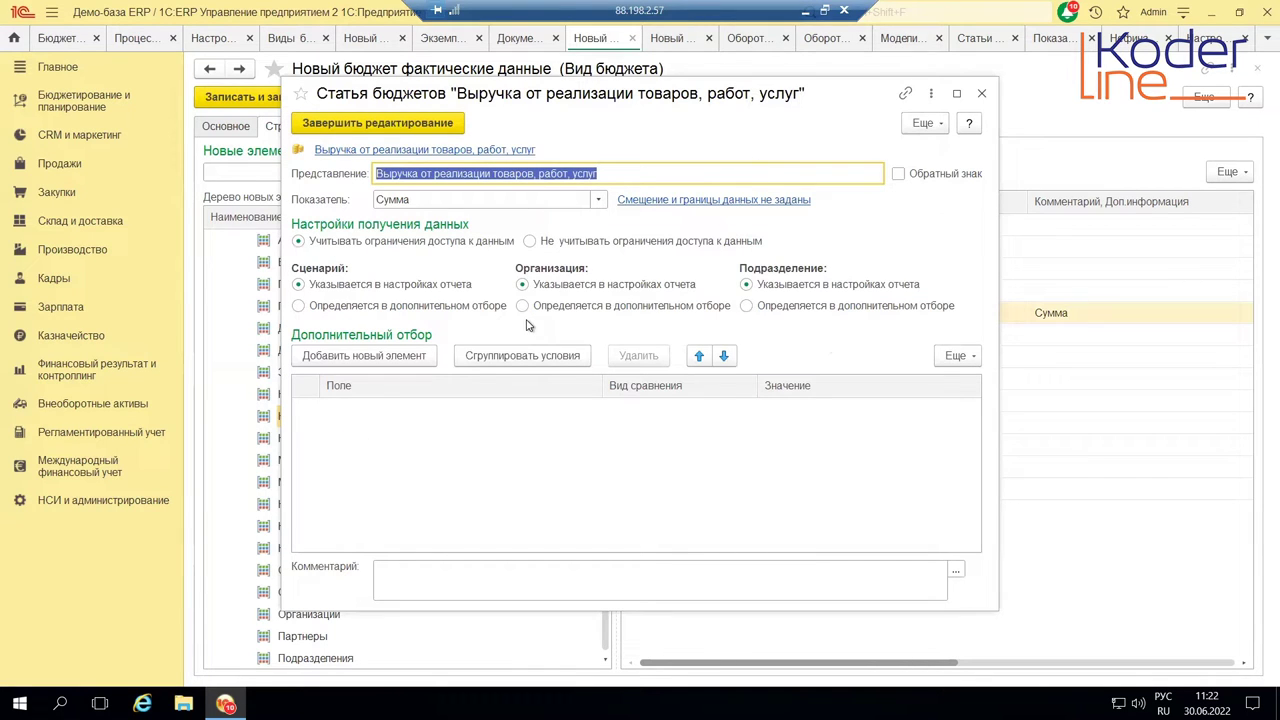
click(498, 151)
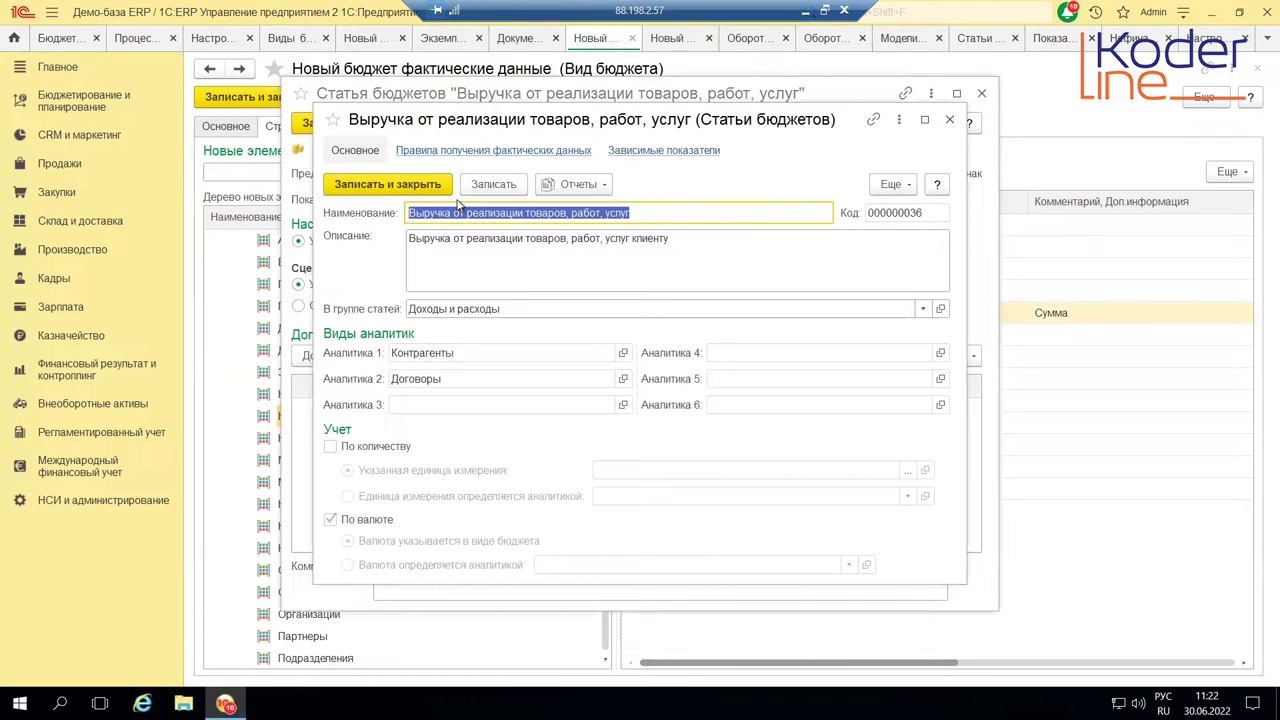
click(484, 153)
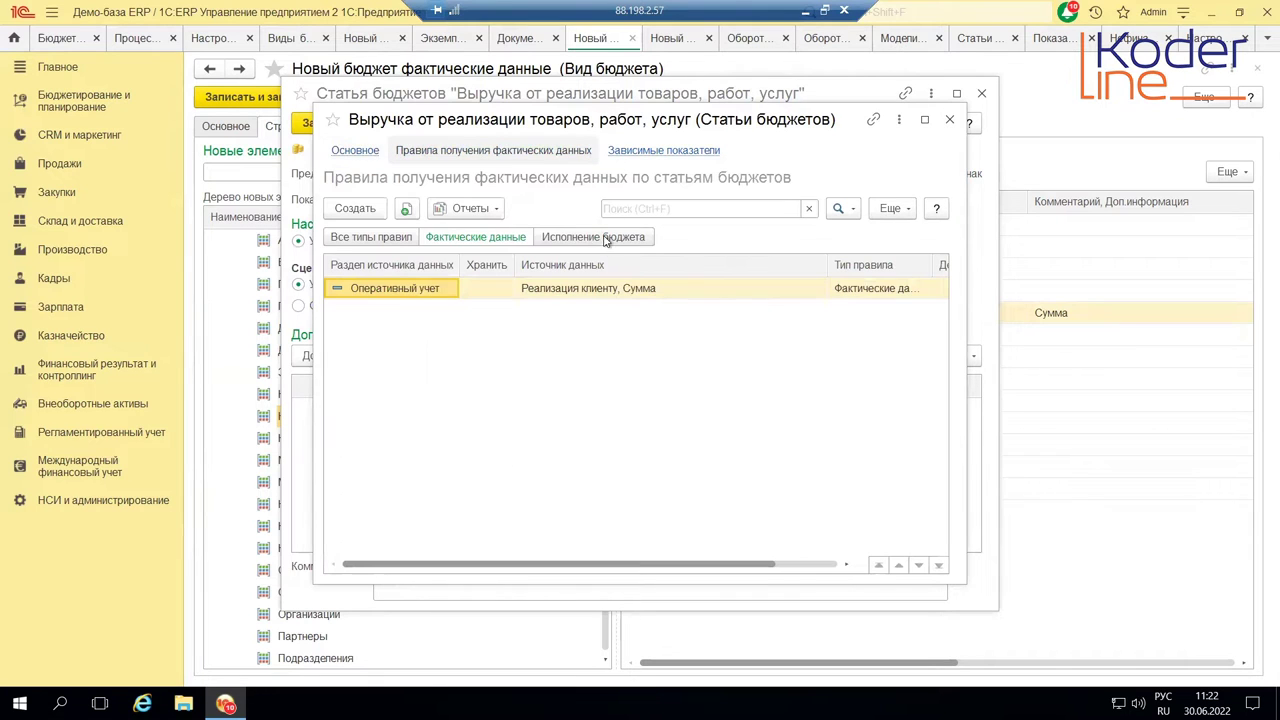
right_click(604, 300)
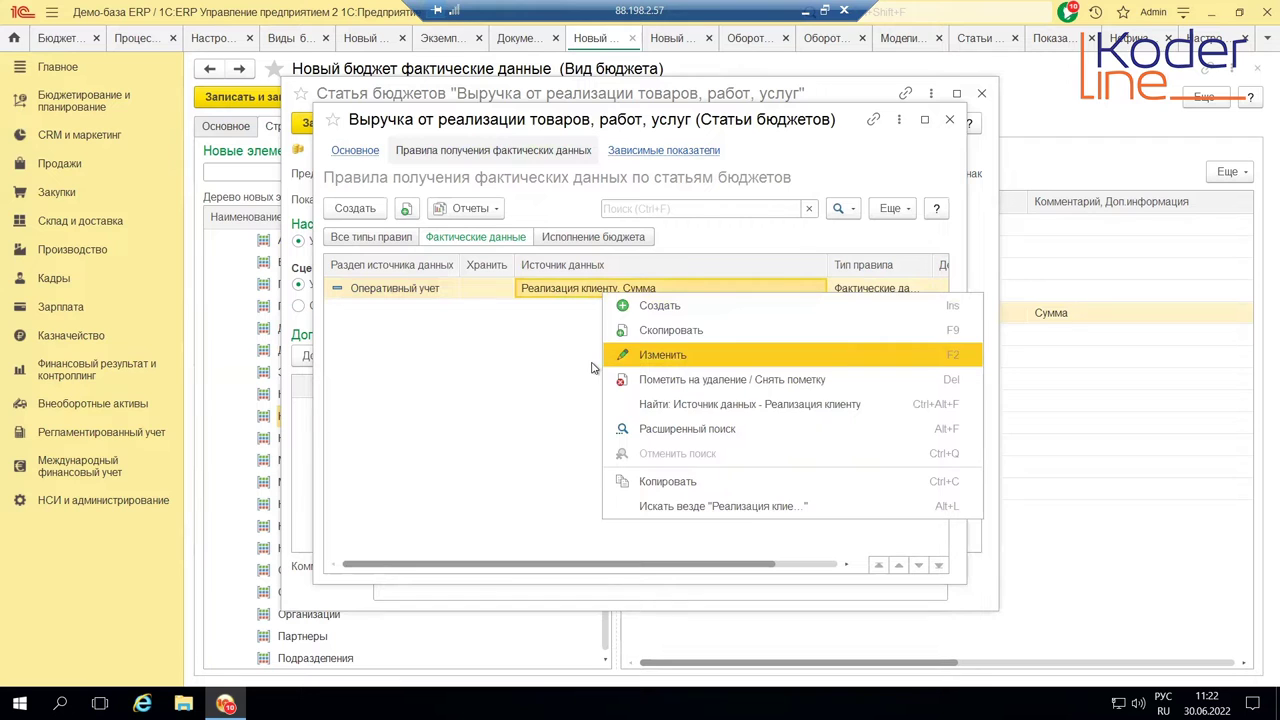
click(600, 362)
click(566, 288)
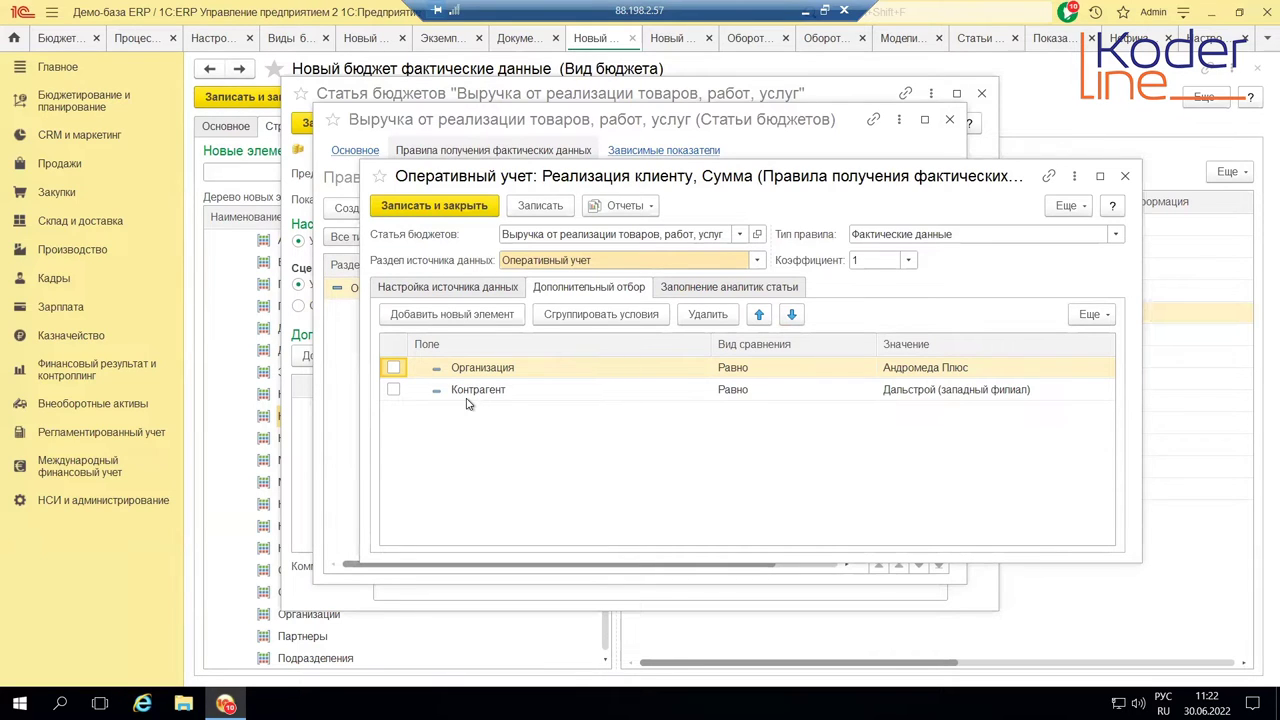
Enable the Организация and Контрагент conditions in the rule's additional filter, and close the rule without saving
key(space)
click(394, 390)
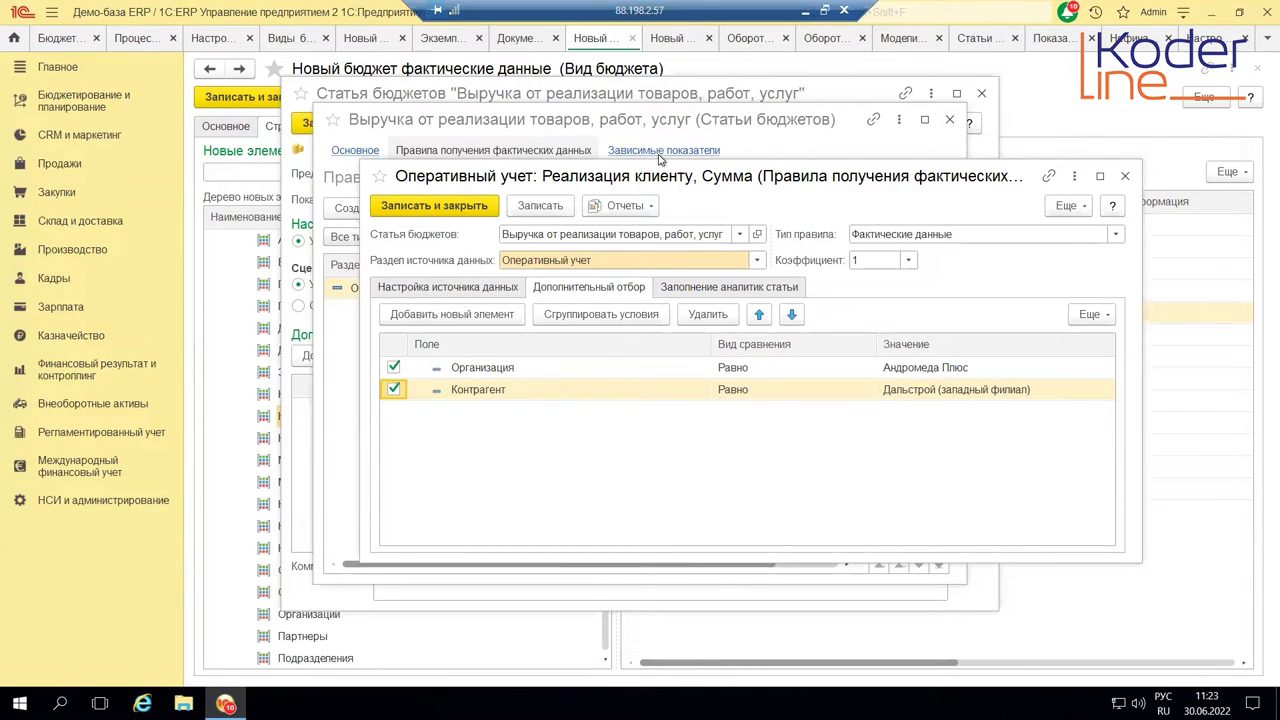
click(1124, 177)
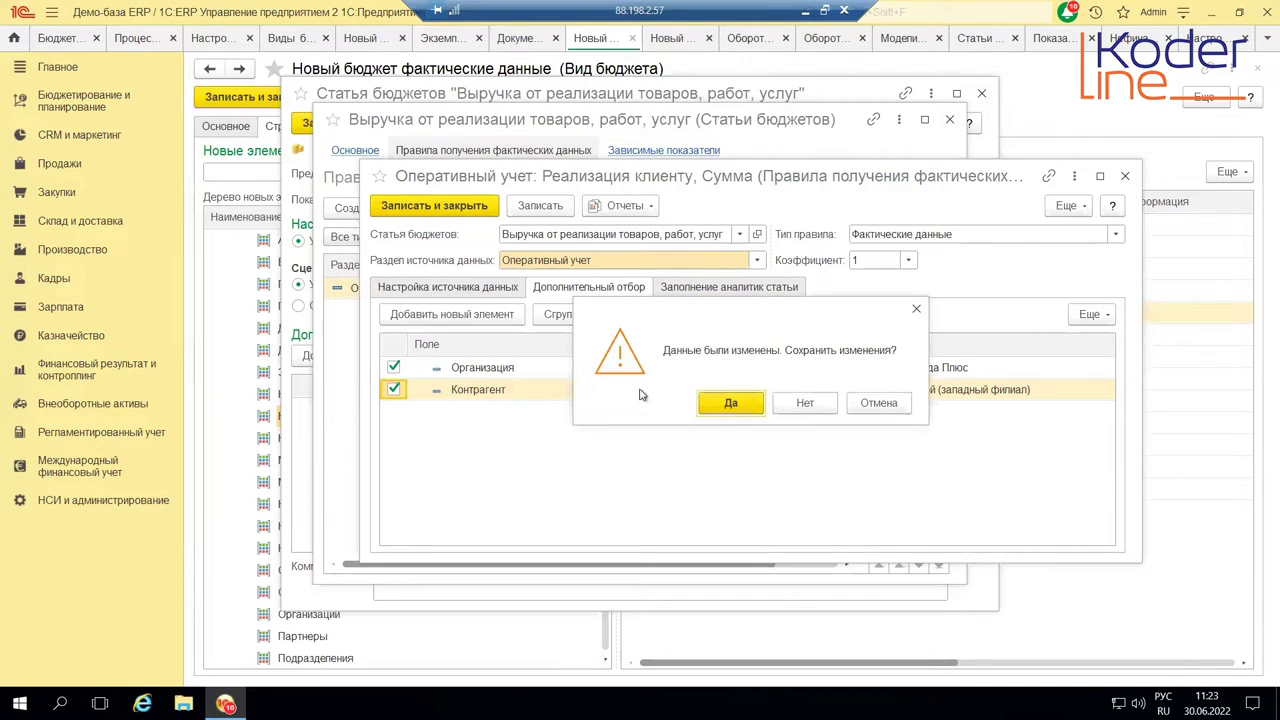
click(818, 403)
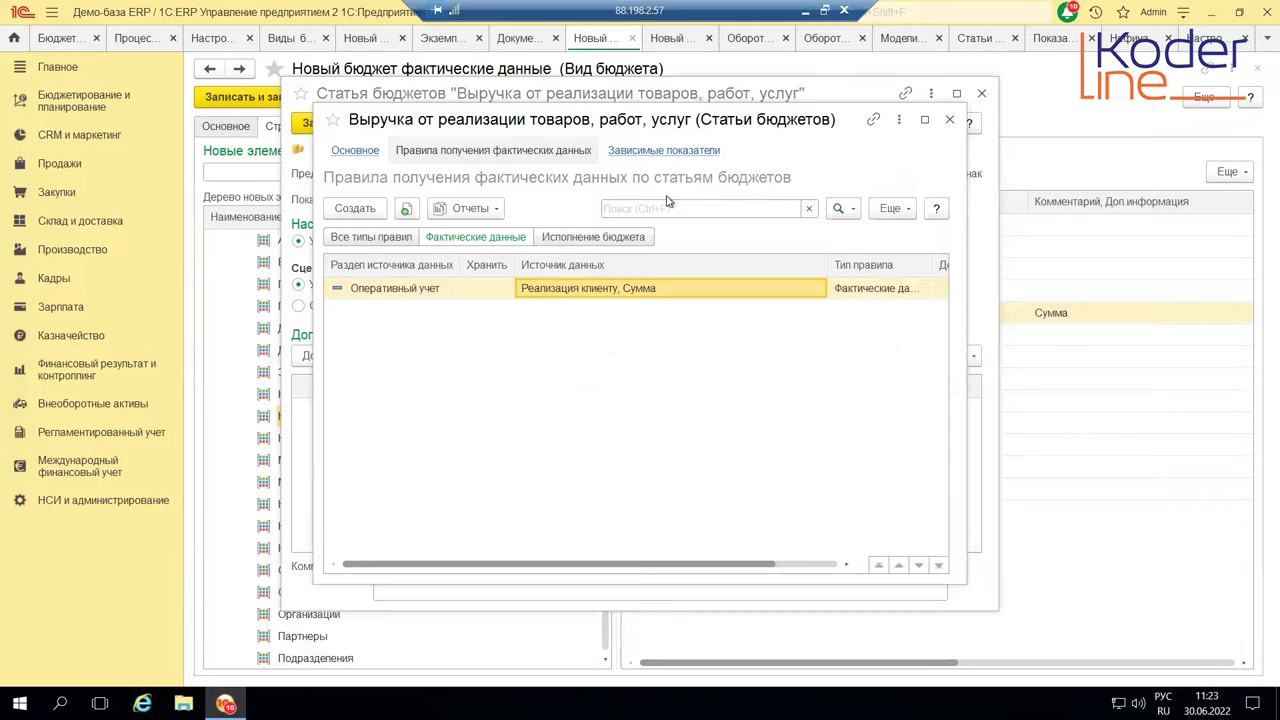
View the dependent indicators of the revenue budget item and close the item's windows
click(658, 154)
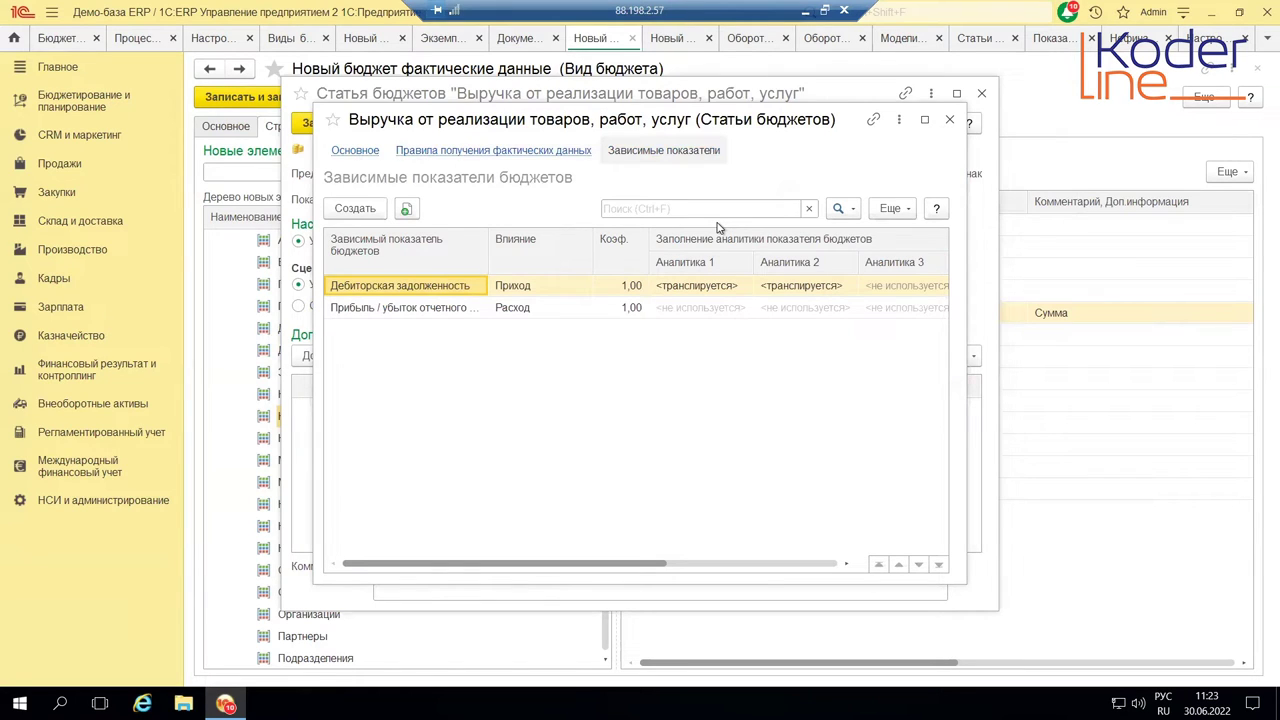
click(952, 120)
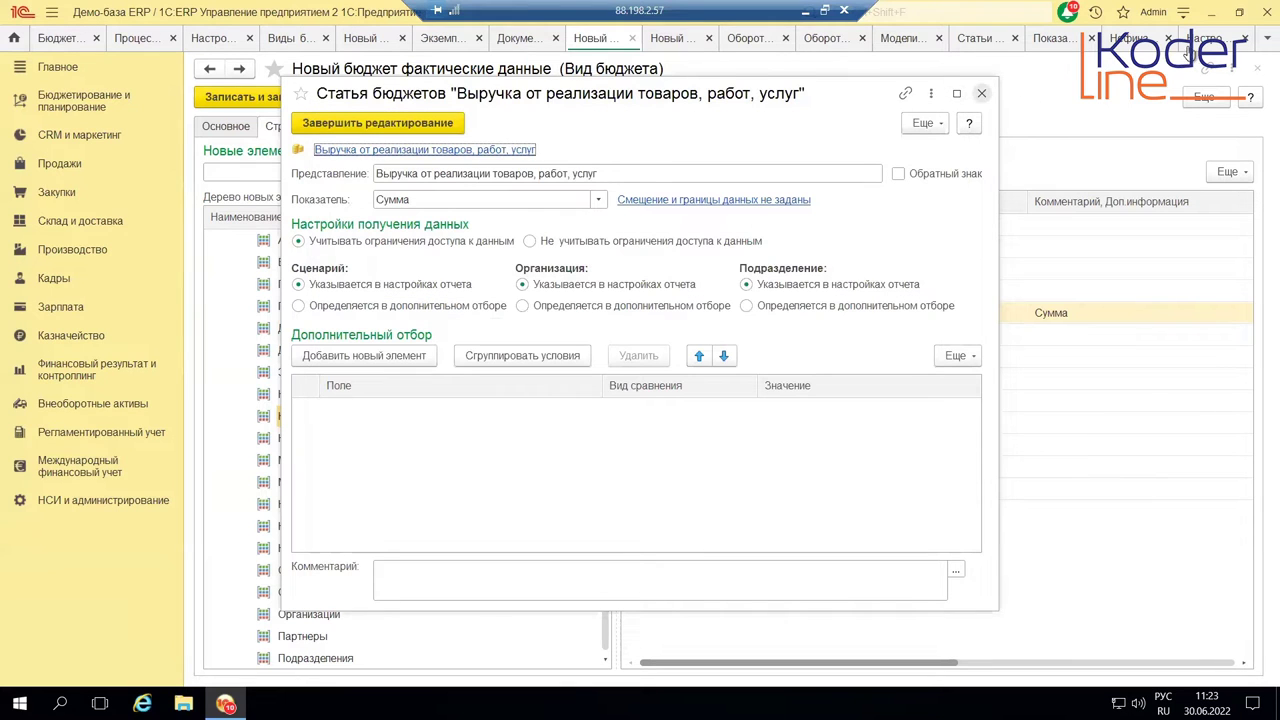
click(981, 93)
Close the forms for actual data rules, indicators, budget items, budgeting models and one turnover sheet, and return to the Новый бюджет фактические данные report
click(1200, 44)
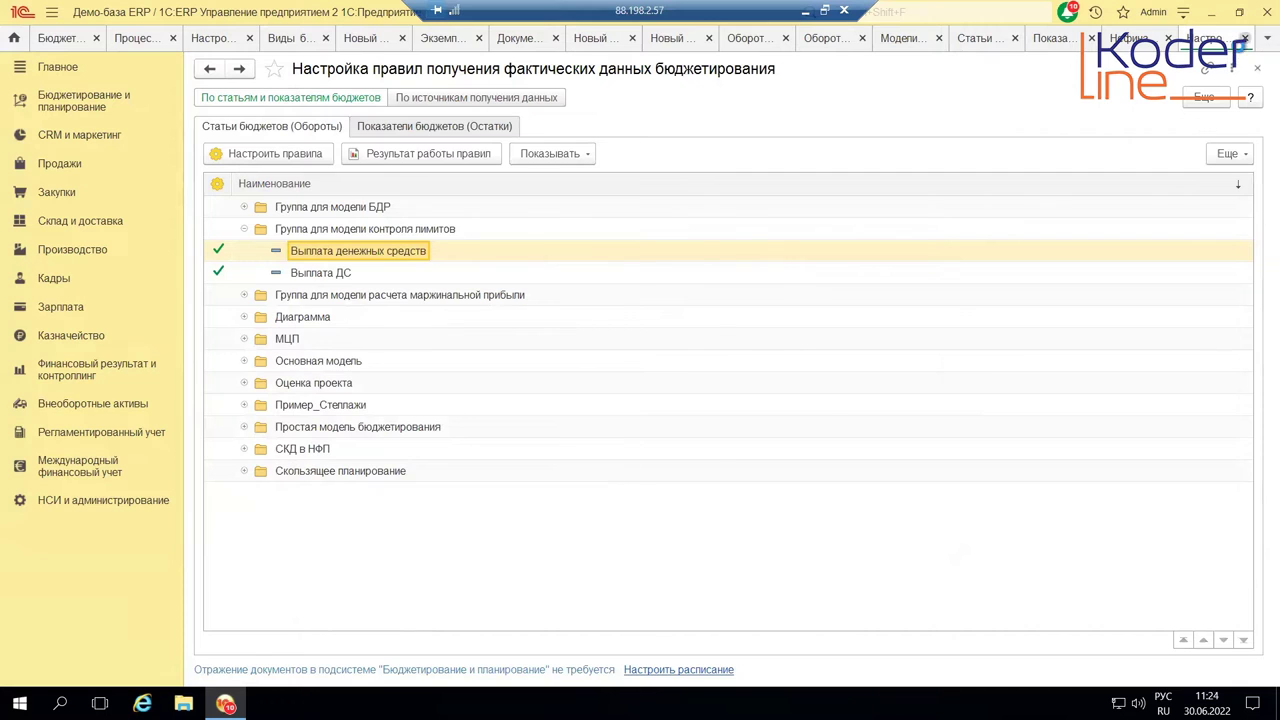
click(1243, 39)
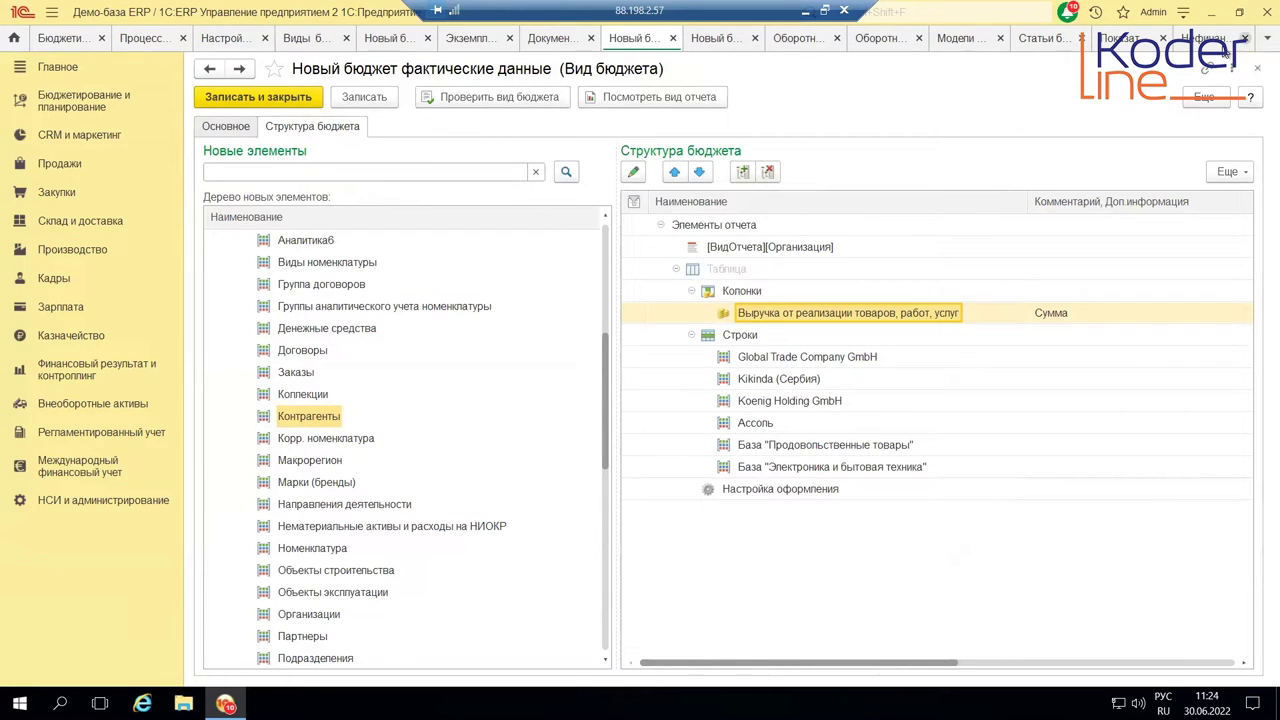
click(1243, 39)
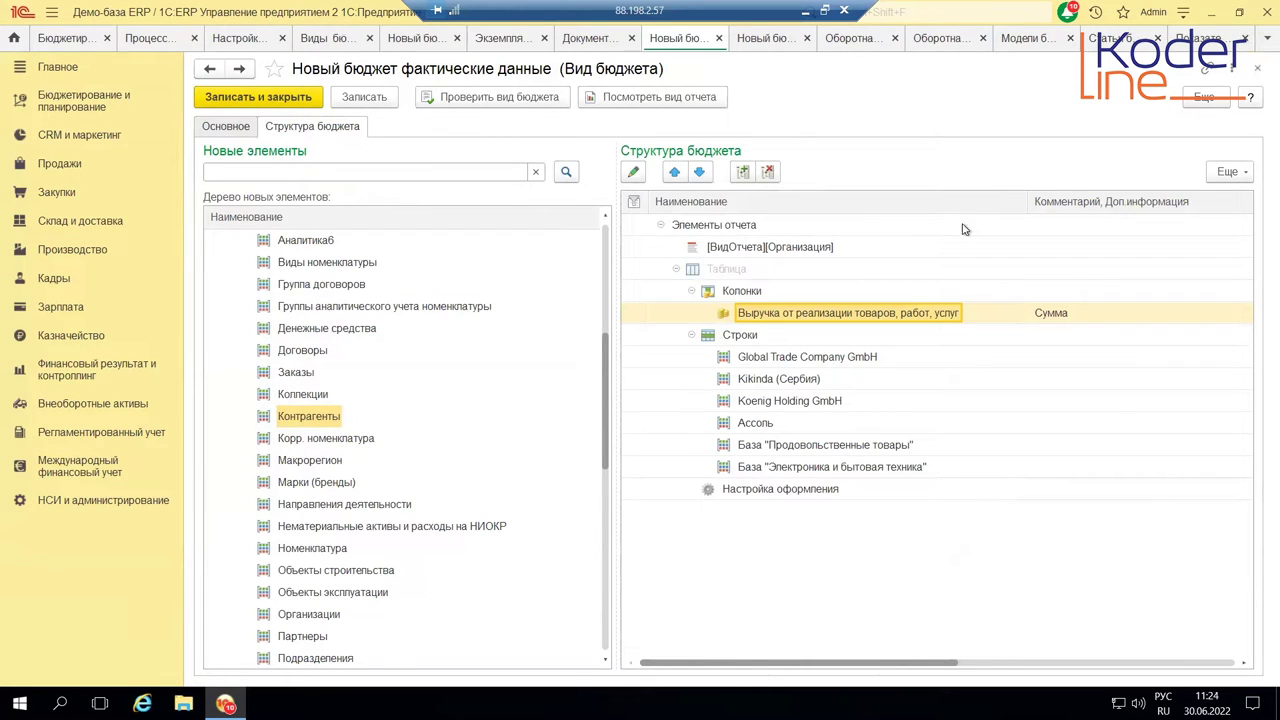
click(1244, 38)
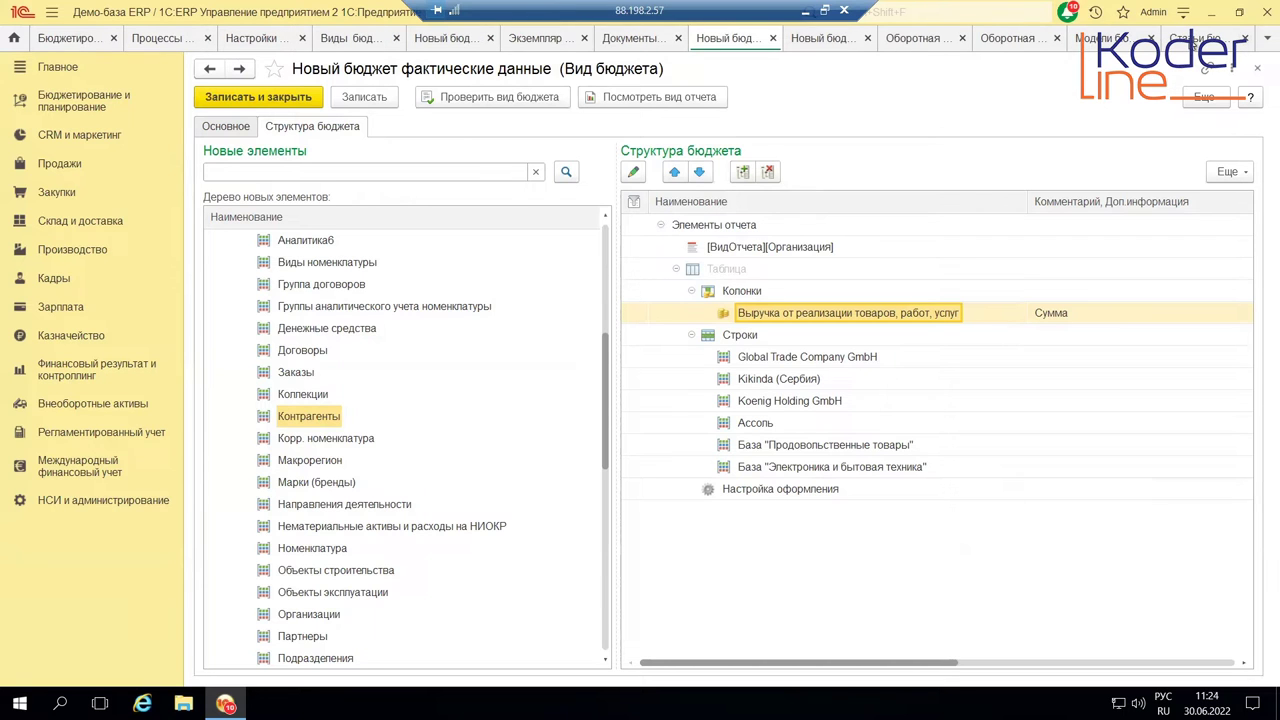
click(1198, 40)
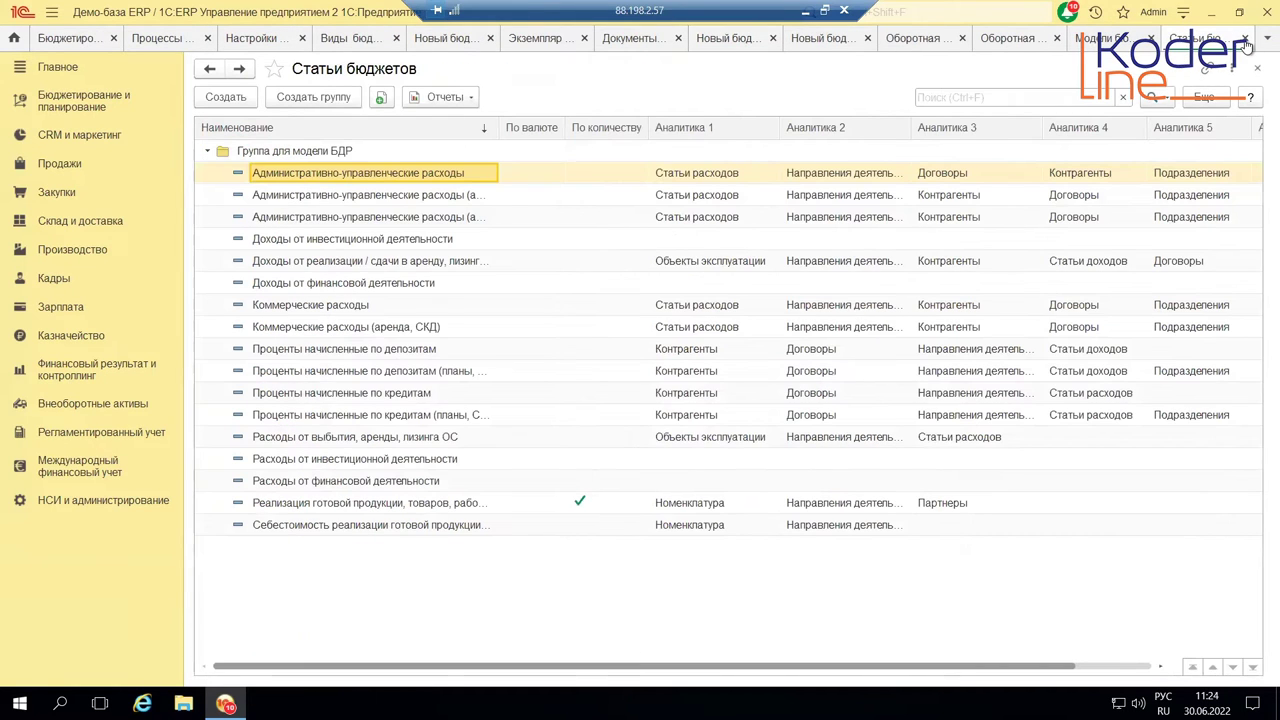
click(1244, 40)
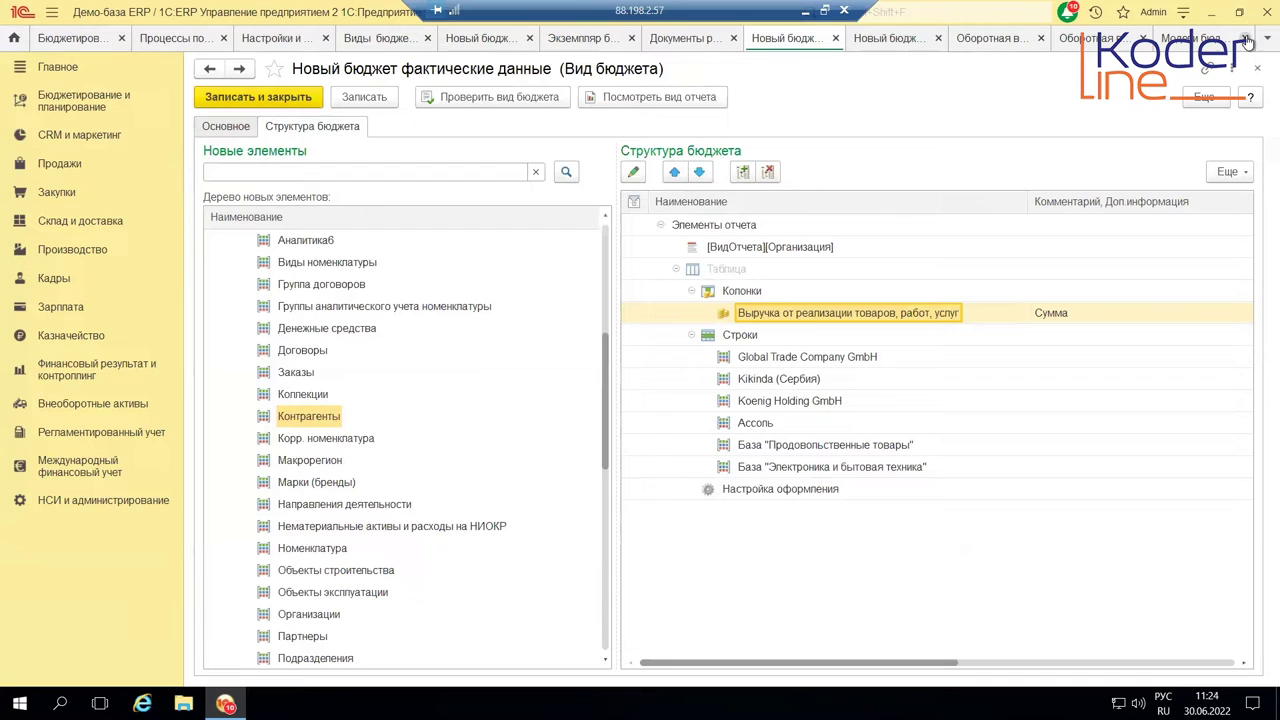
click(1244, 38)
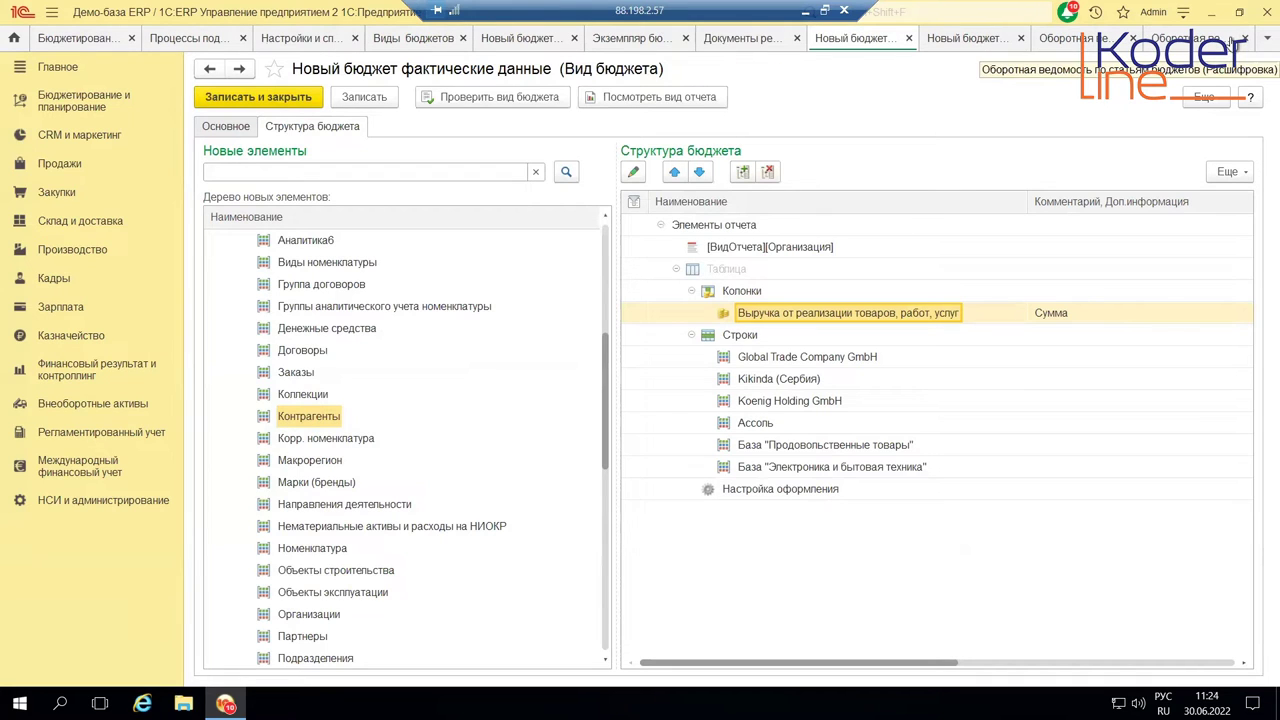
click(1244, 38)
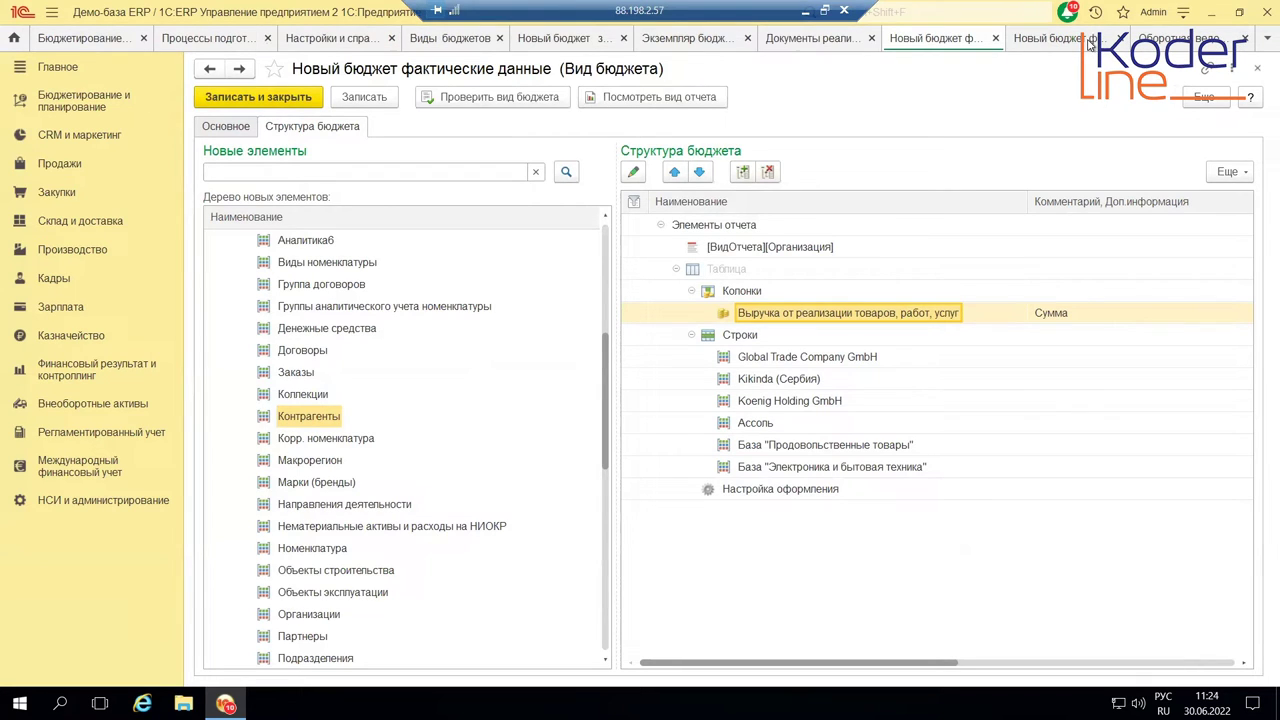
click(1058, 39)
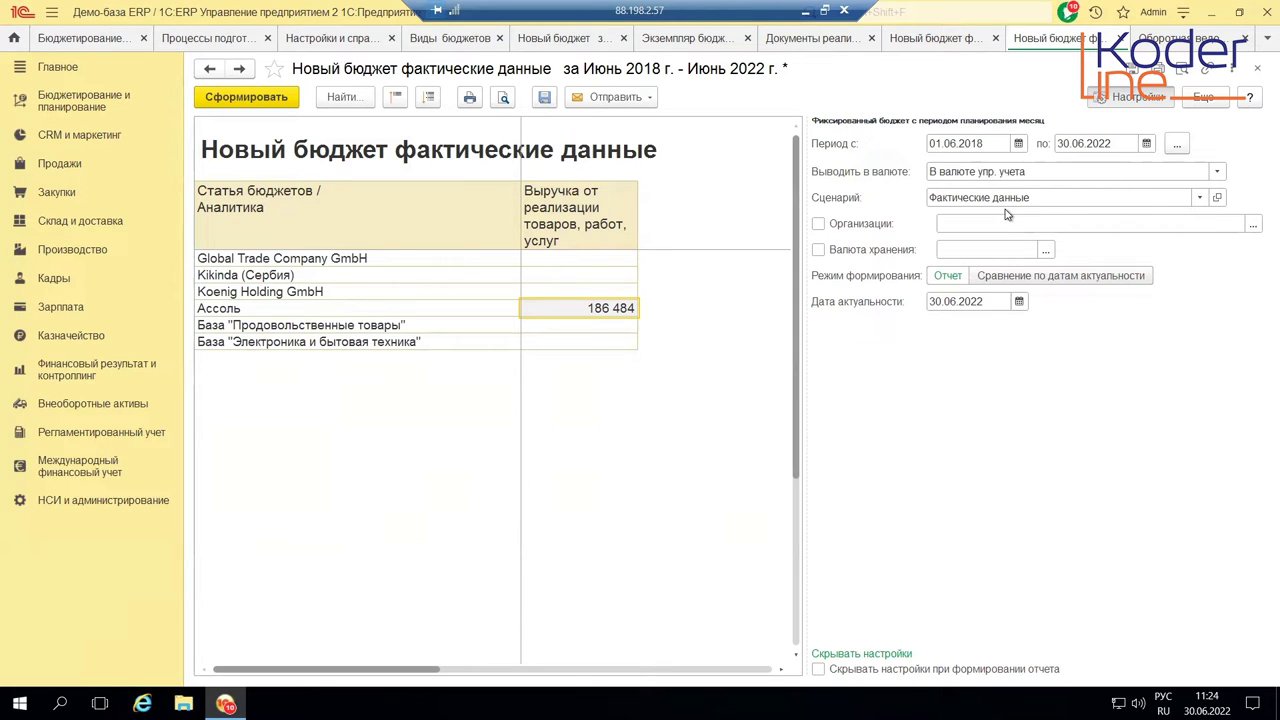
Drill down into the Ассоль revenue figure and break down the Торговый дом Комплексный contract amount by Регистратор
double_click(620, 309)
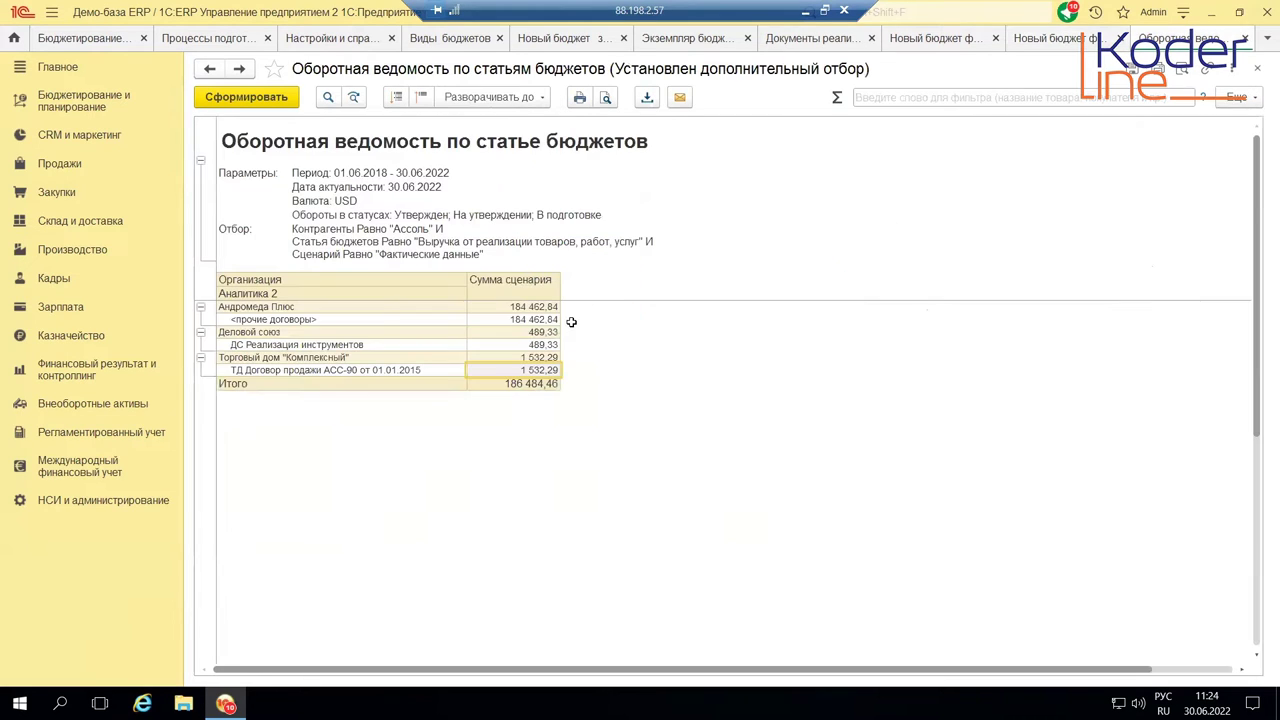
double_click(543, 373)
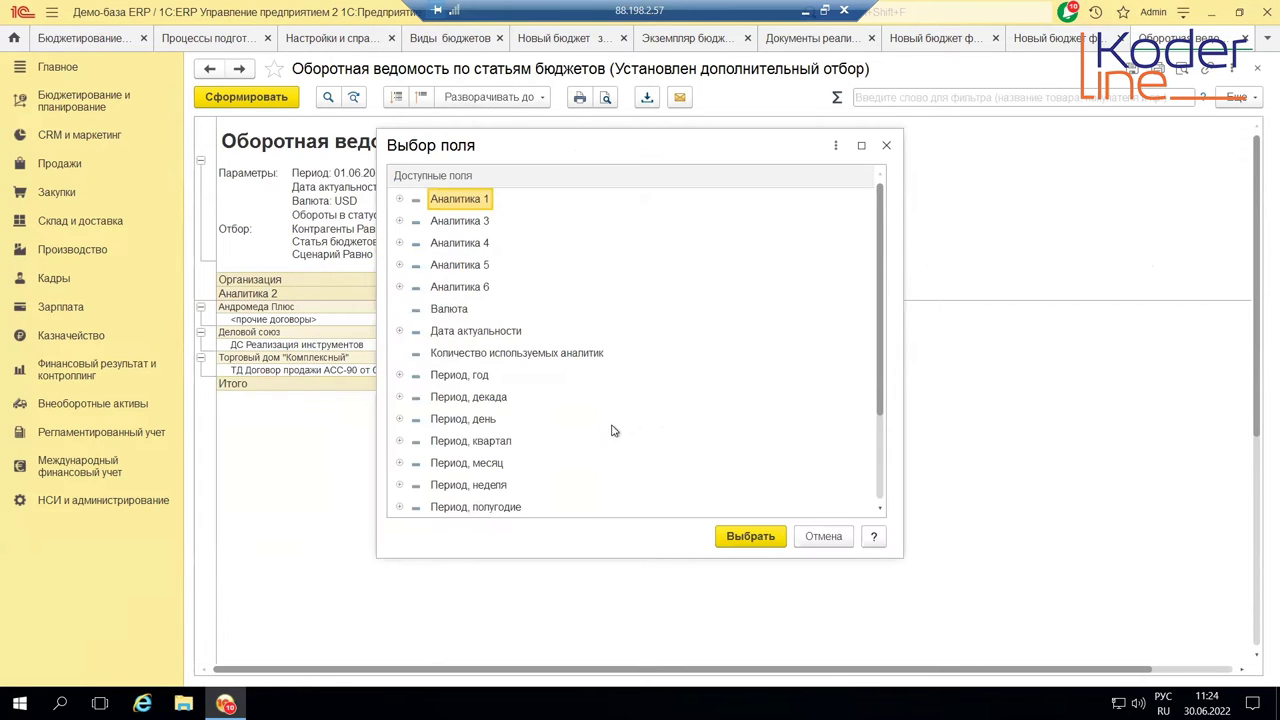
scroll(571, 451, down, 2)
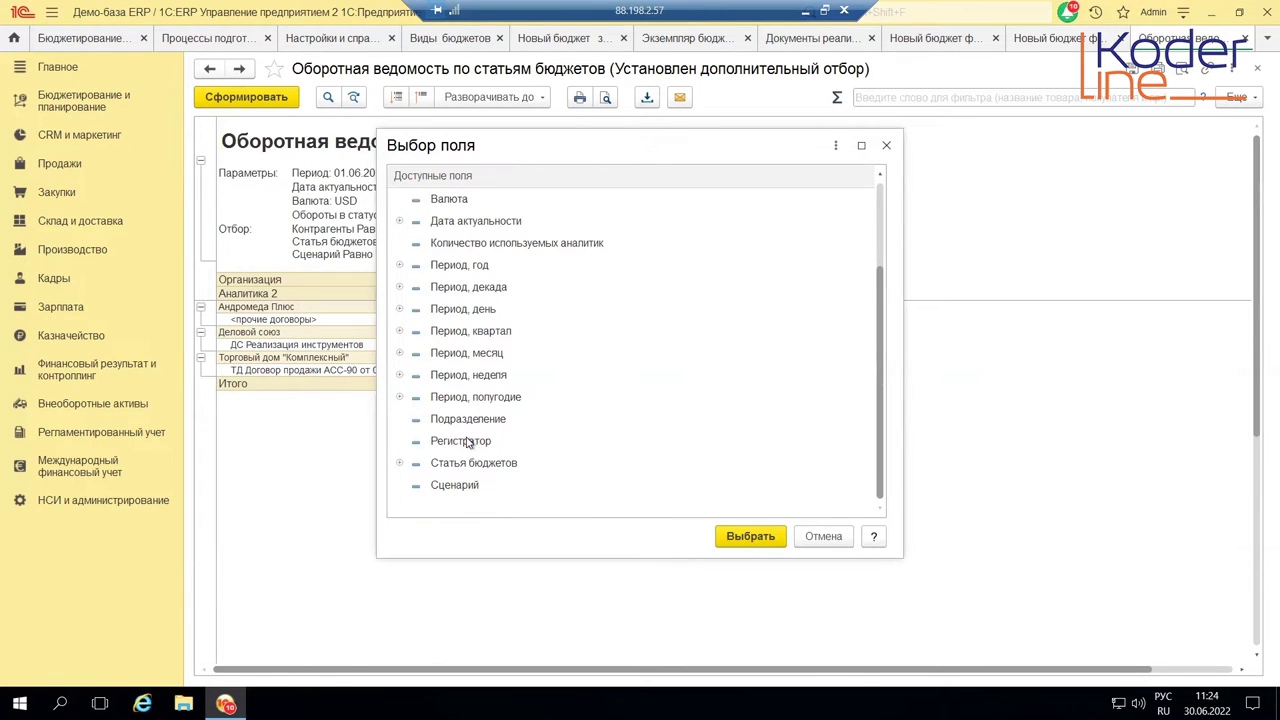
double_click(468, 441)
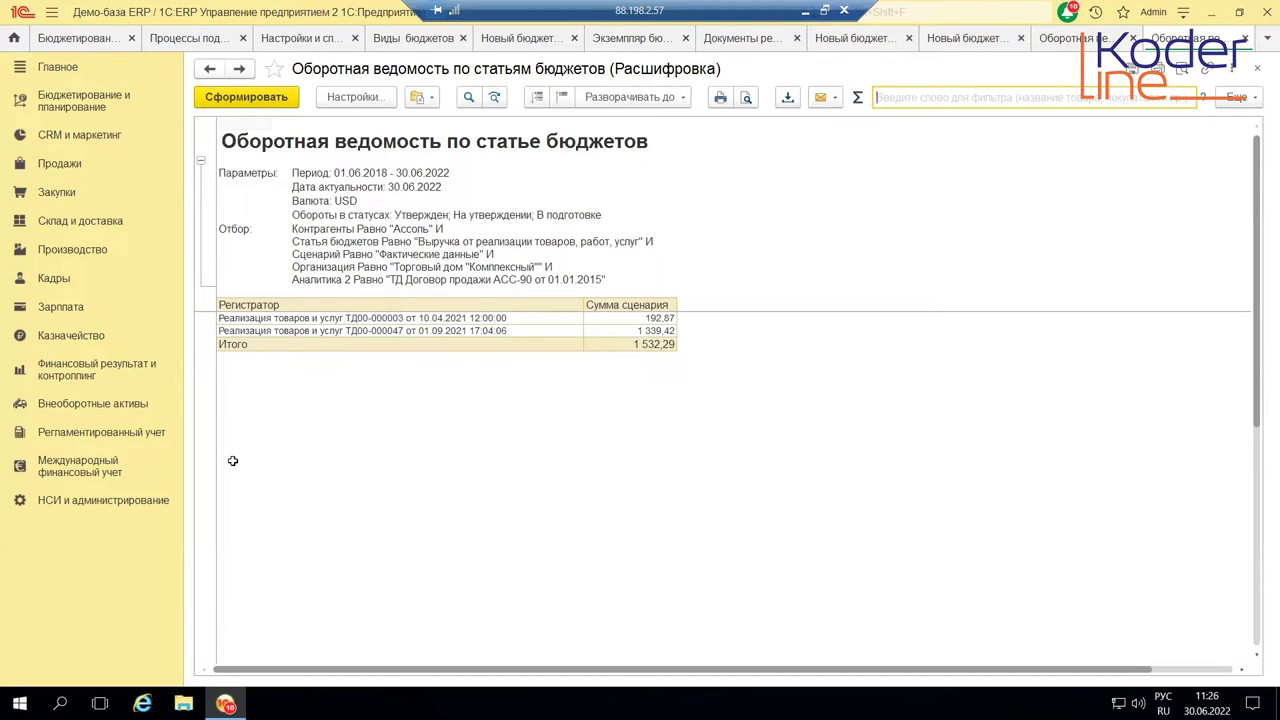
Open the list of budget types in the budgeting settings and start creating a new budget type
click(73, 112)
click(263, 142)
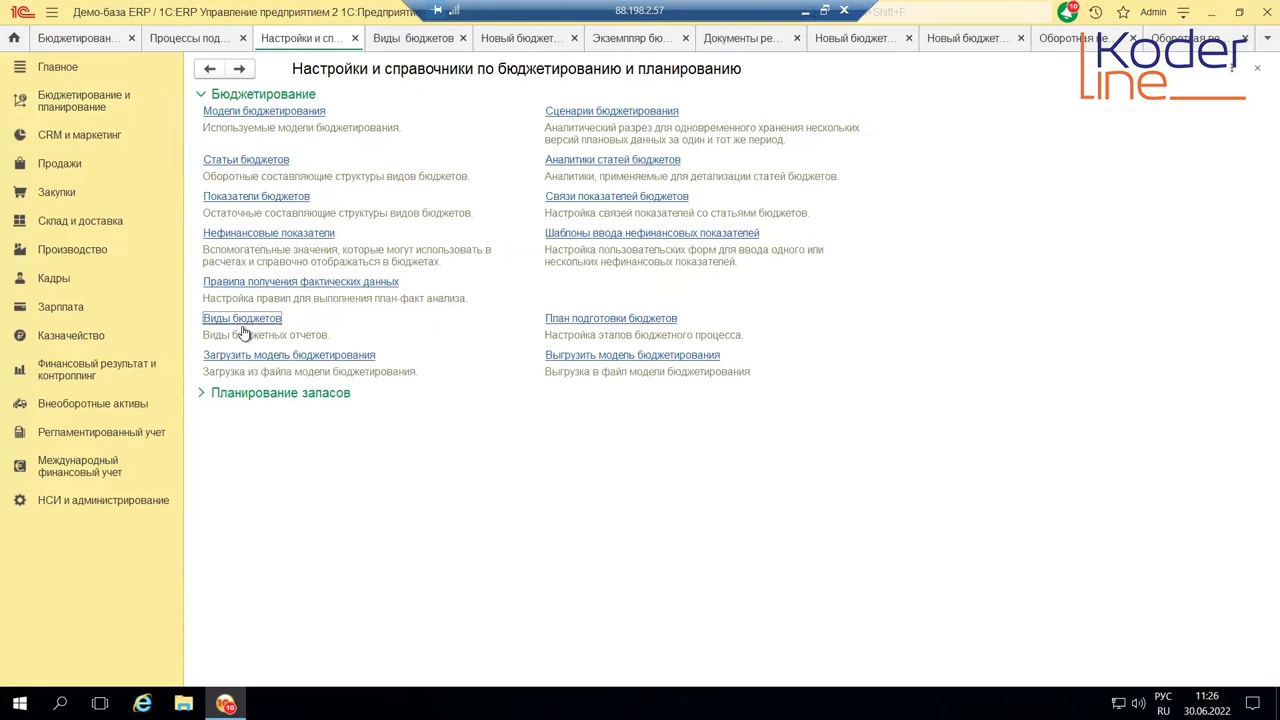
click(238, 320)
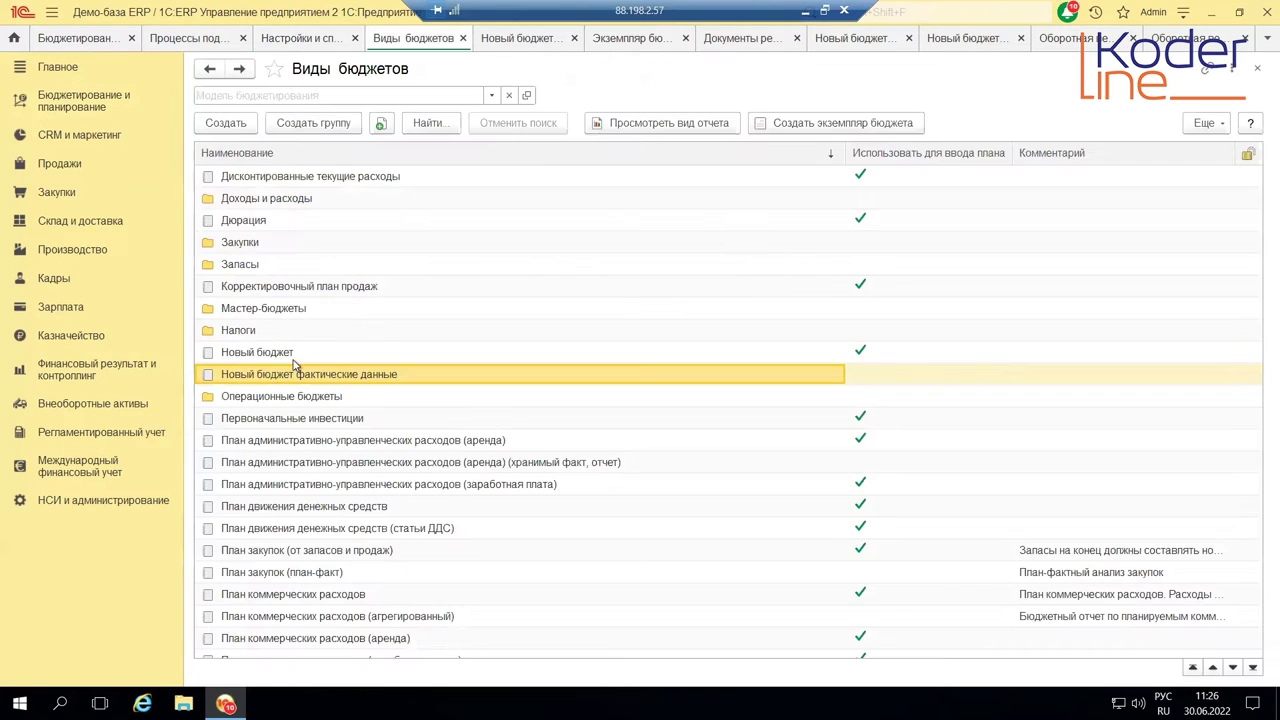
key(shift+F10)
click(222, 125)
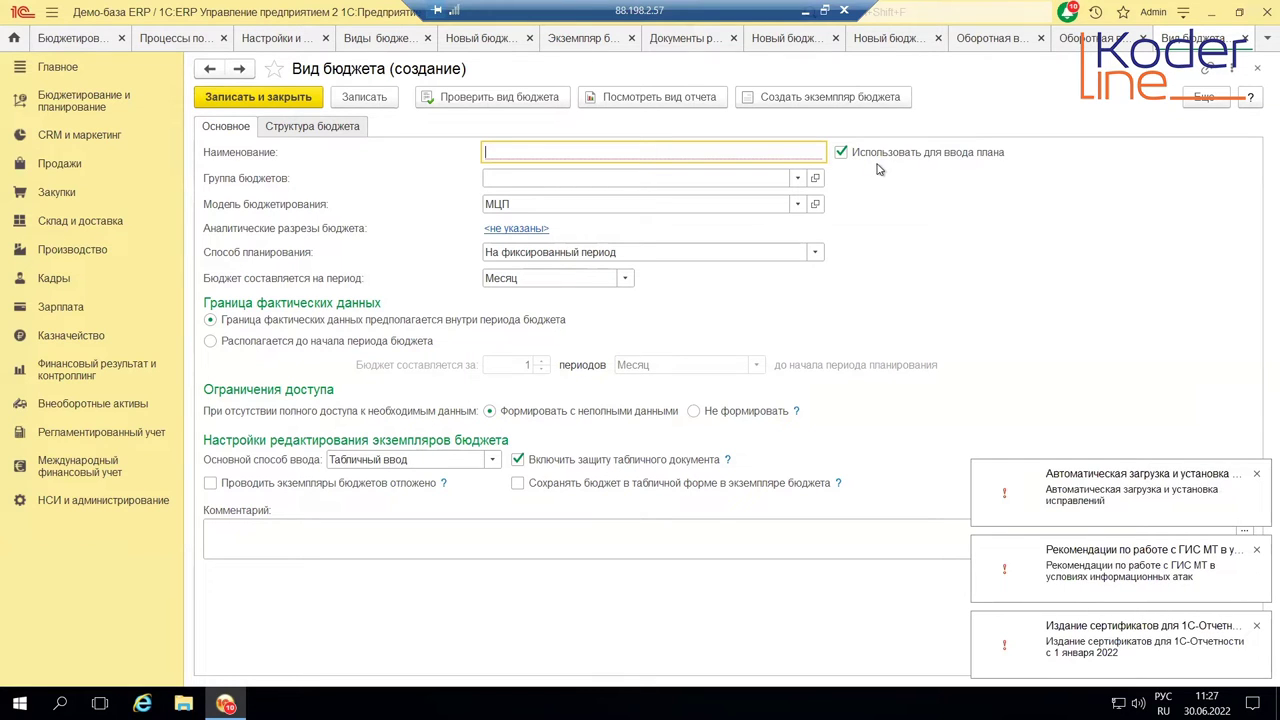
Disable Использовать для ввода плана for the new budget type and dismiss the pop-up notifications
click(1257, 474)
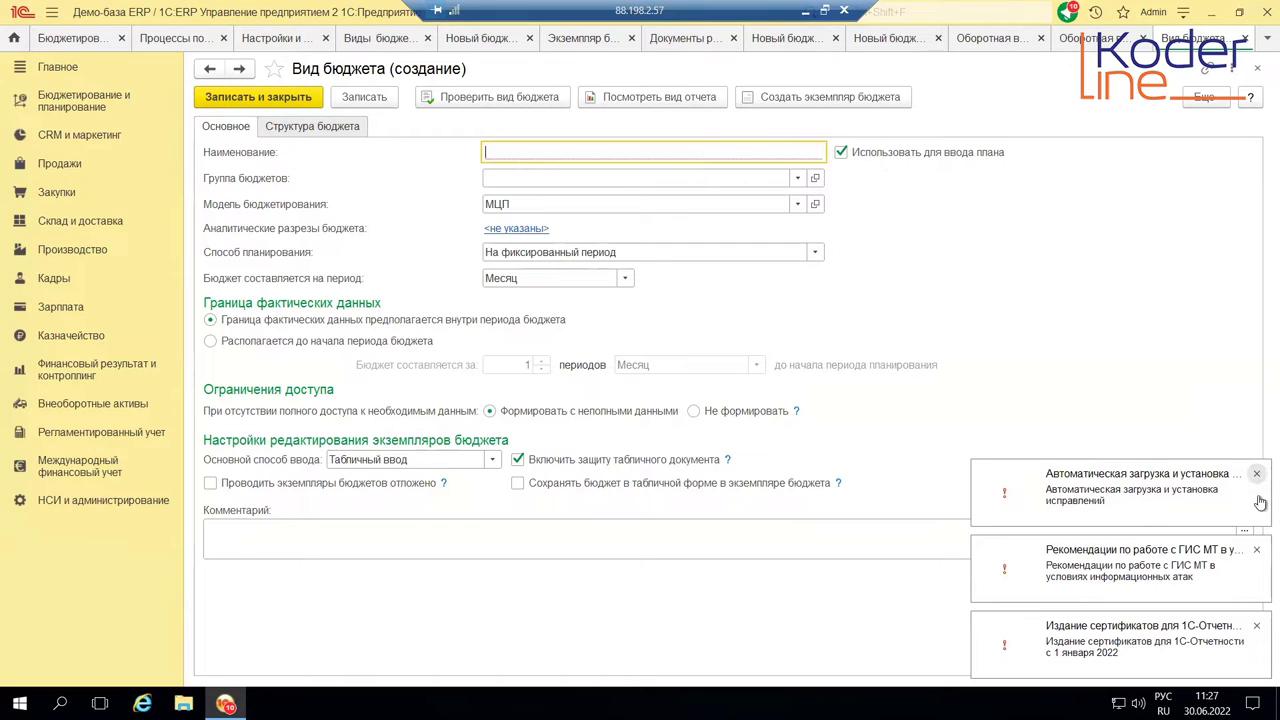
click(1257, 551)
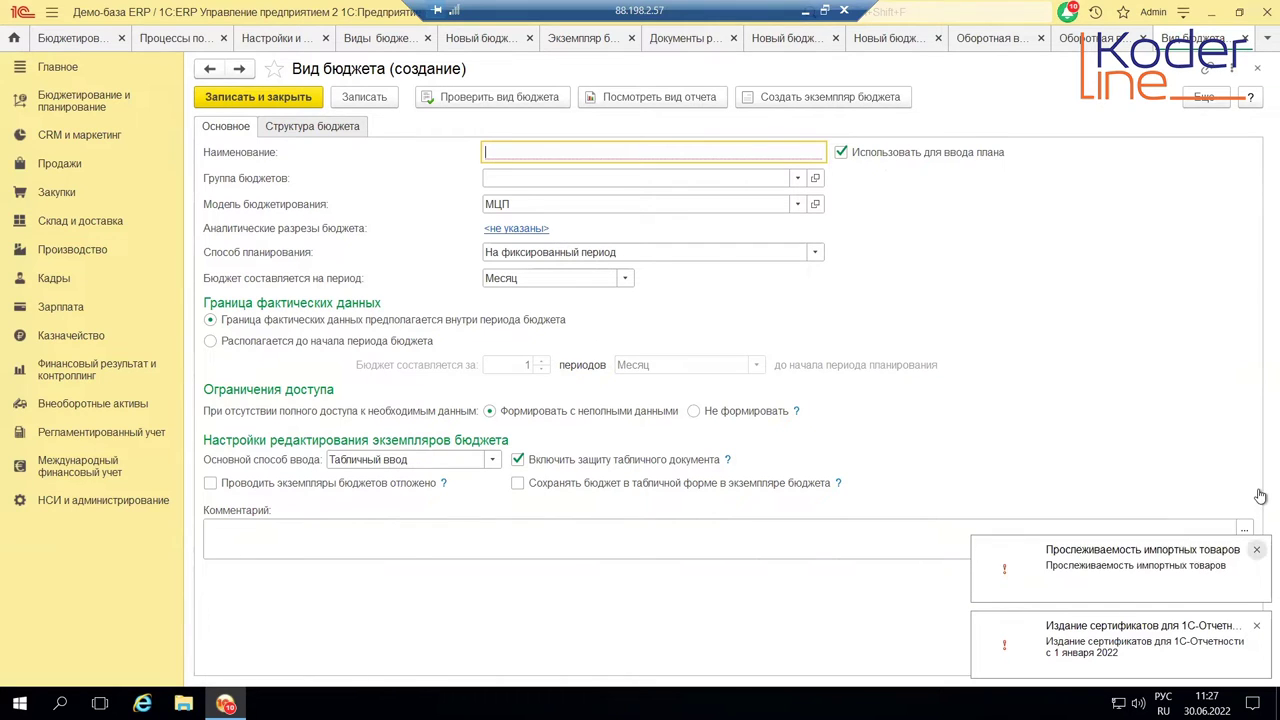
click(1257, 551)
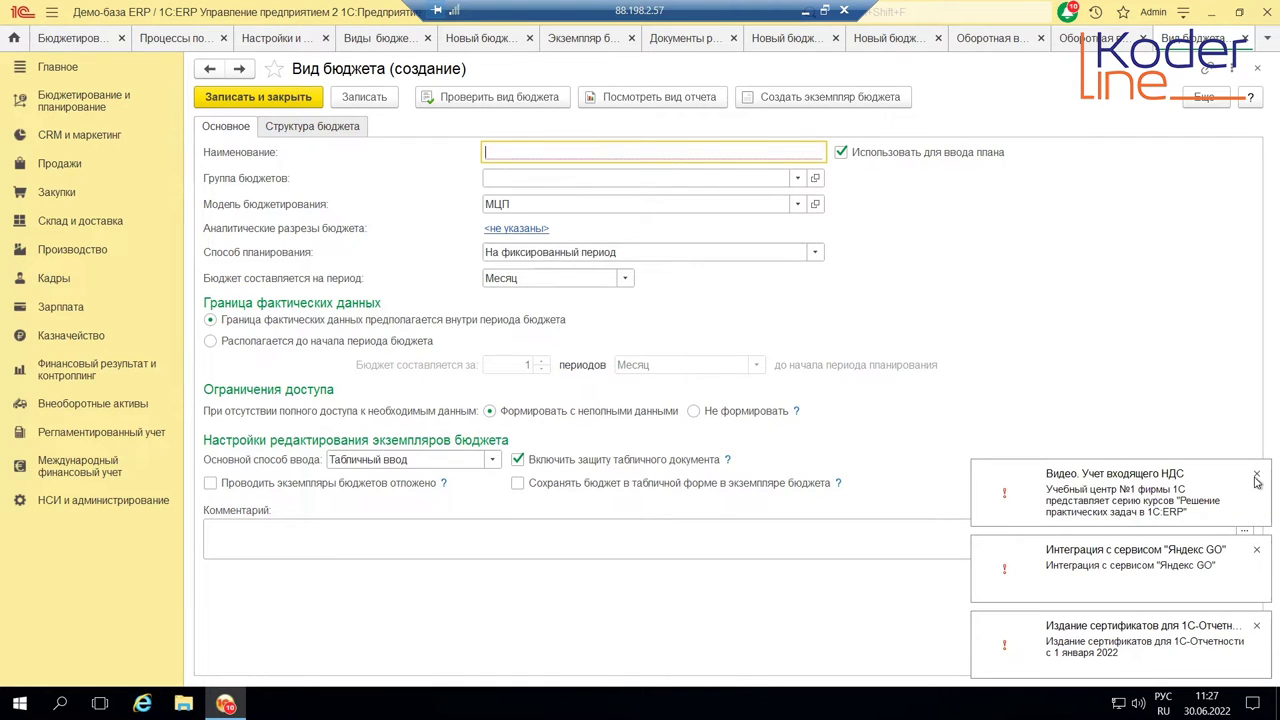
click(1257, 478)
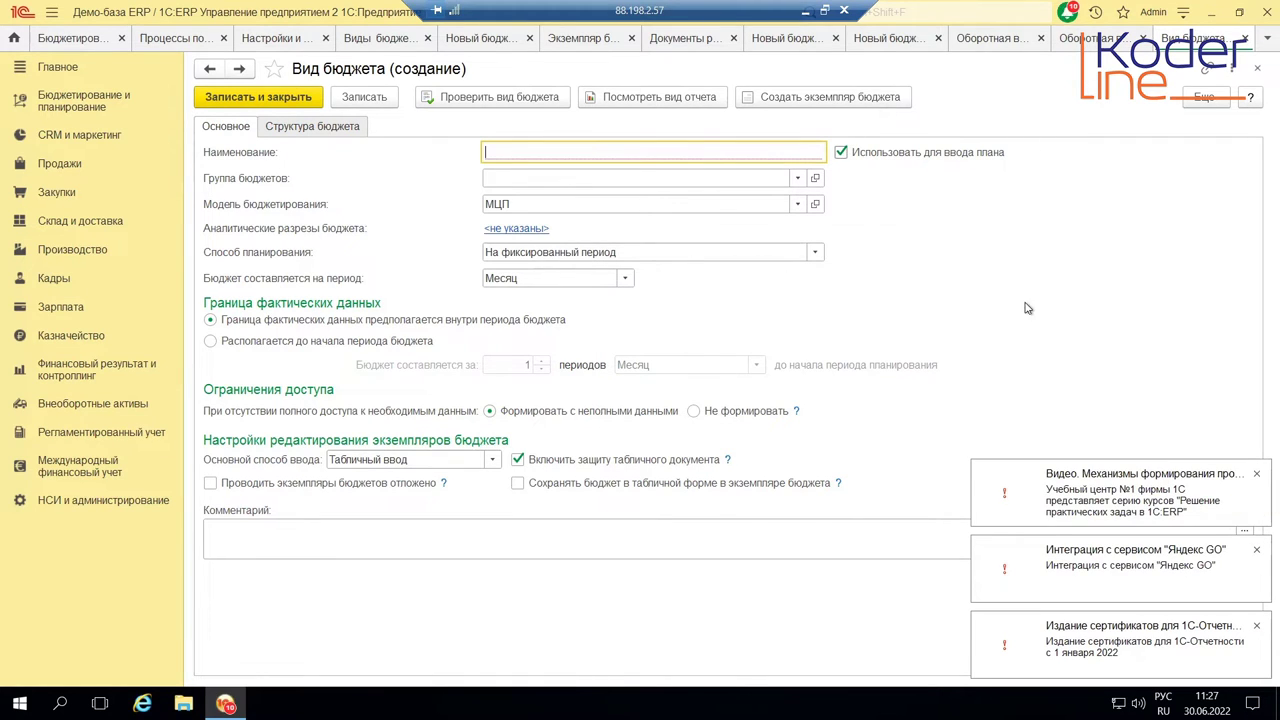
key(space)
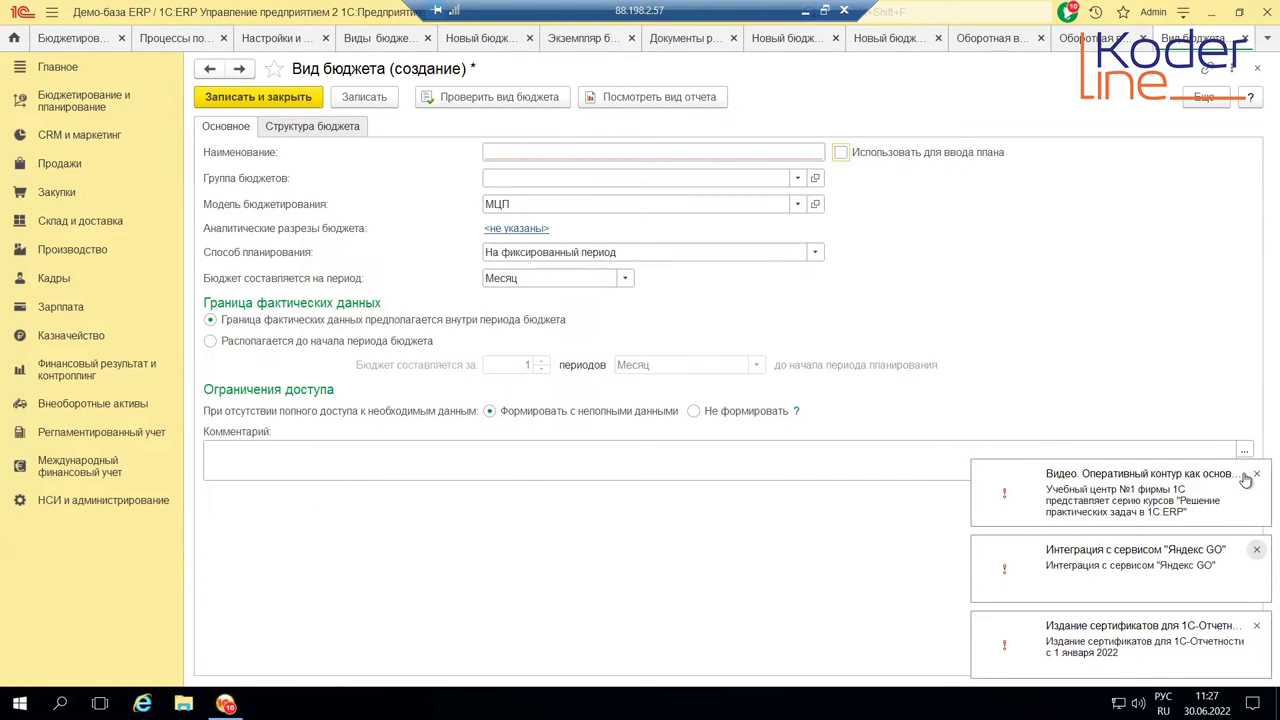
click(1238, 468)
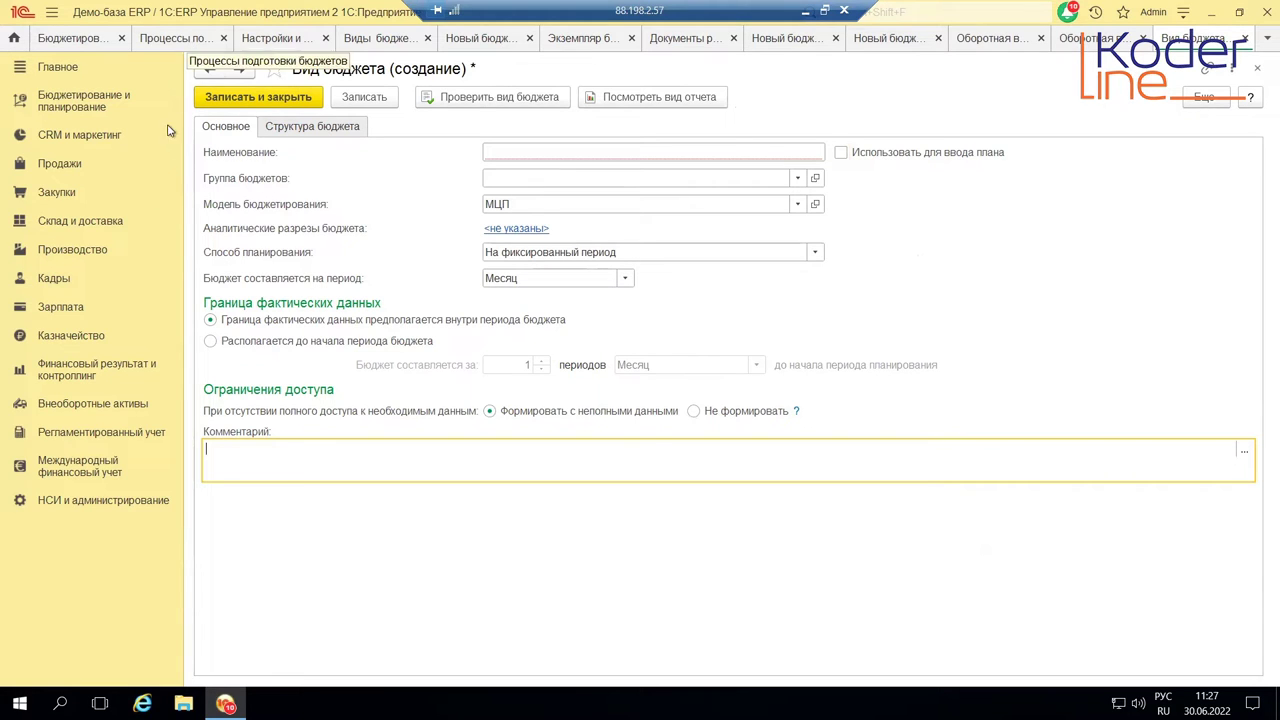
Open the Андромеда Плюс finished goods sales plan dated 01.10.2021 from the list of budget instances
click(70, 102)
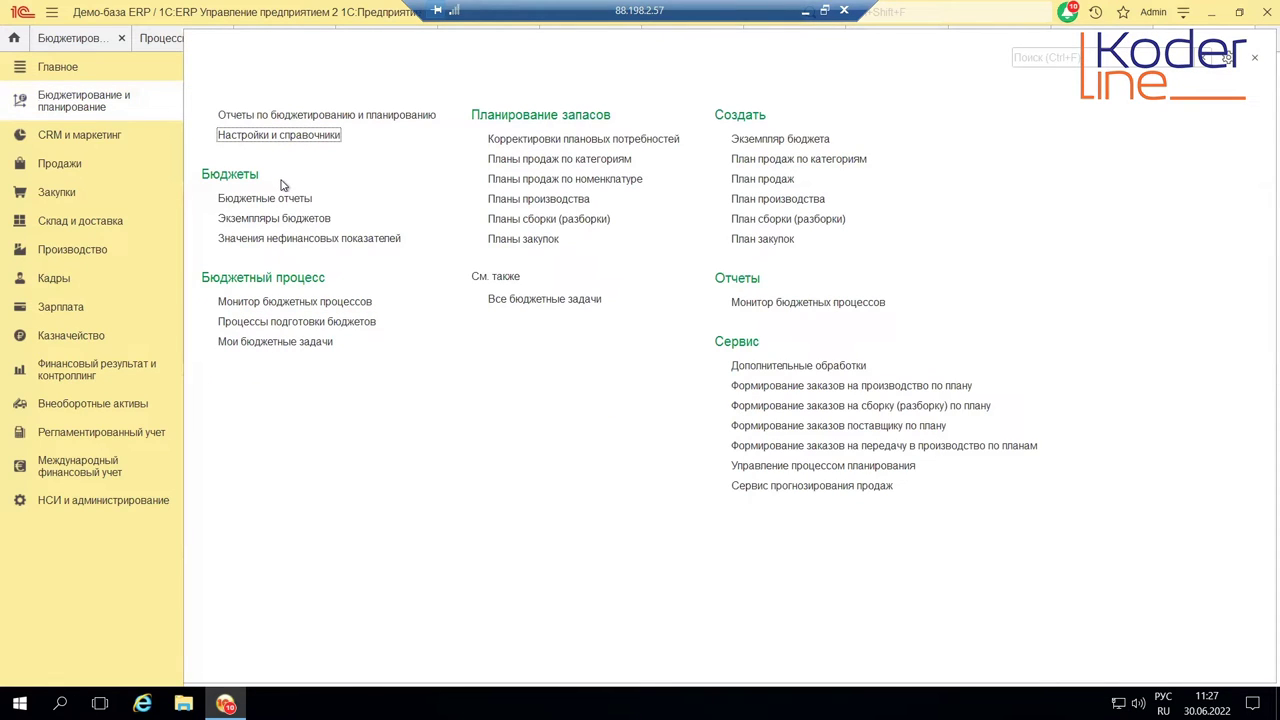
click(285, 218)
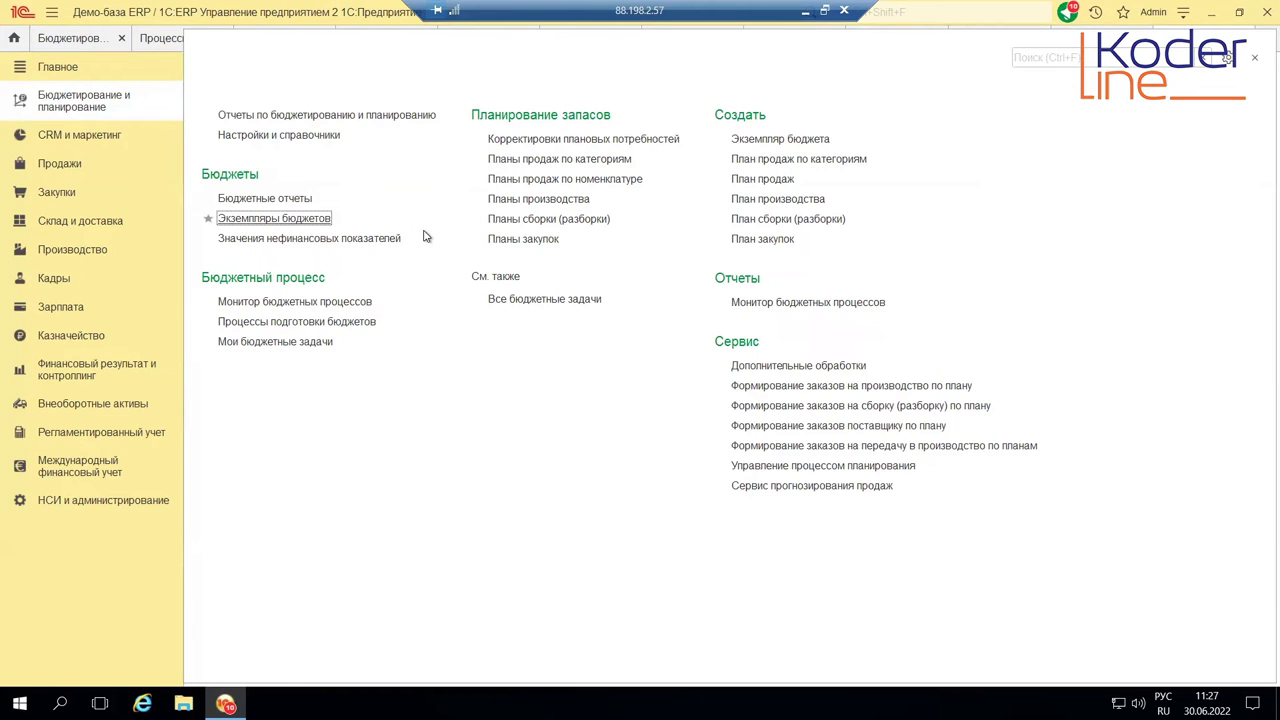
click(262, 236)
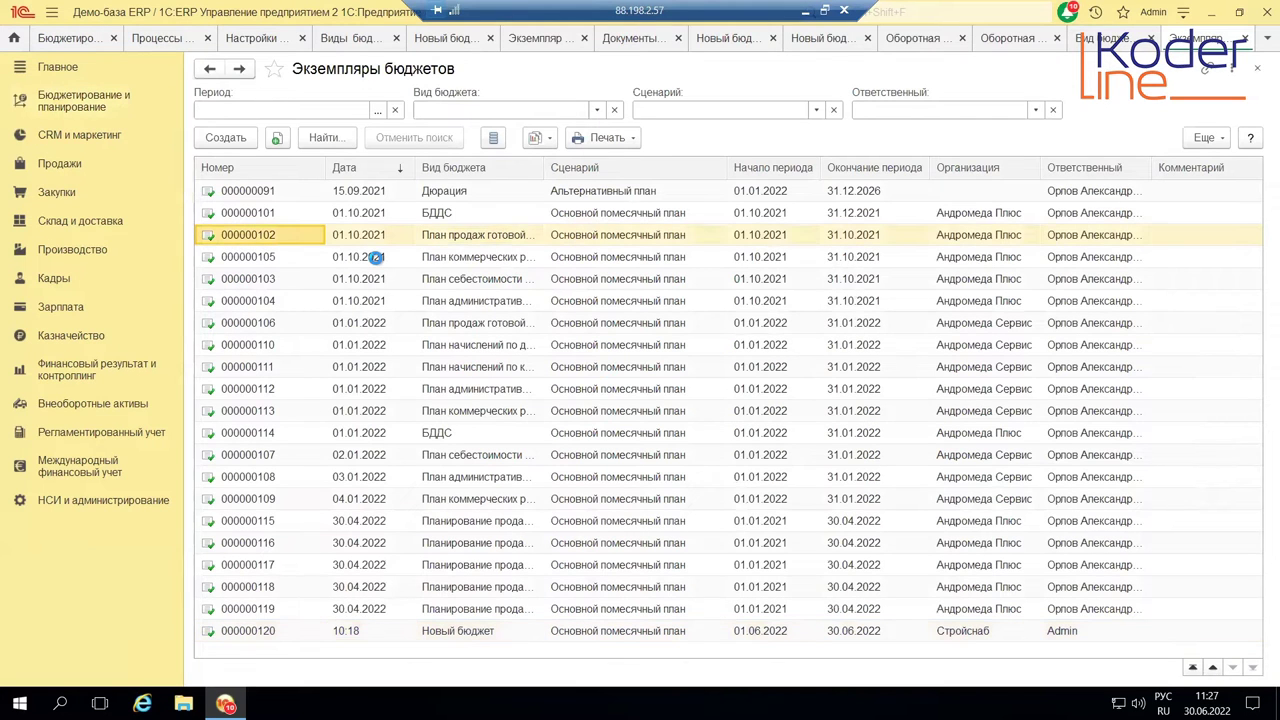
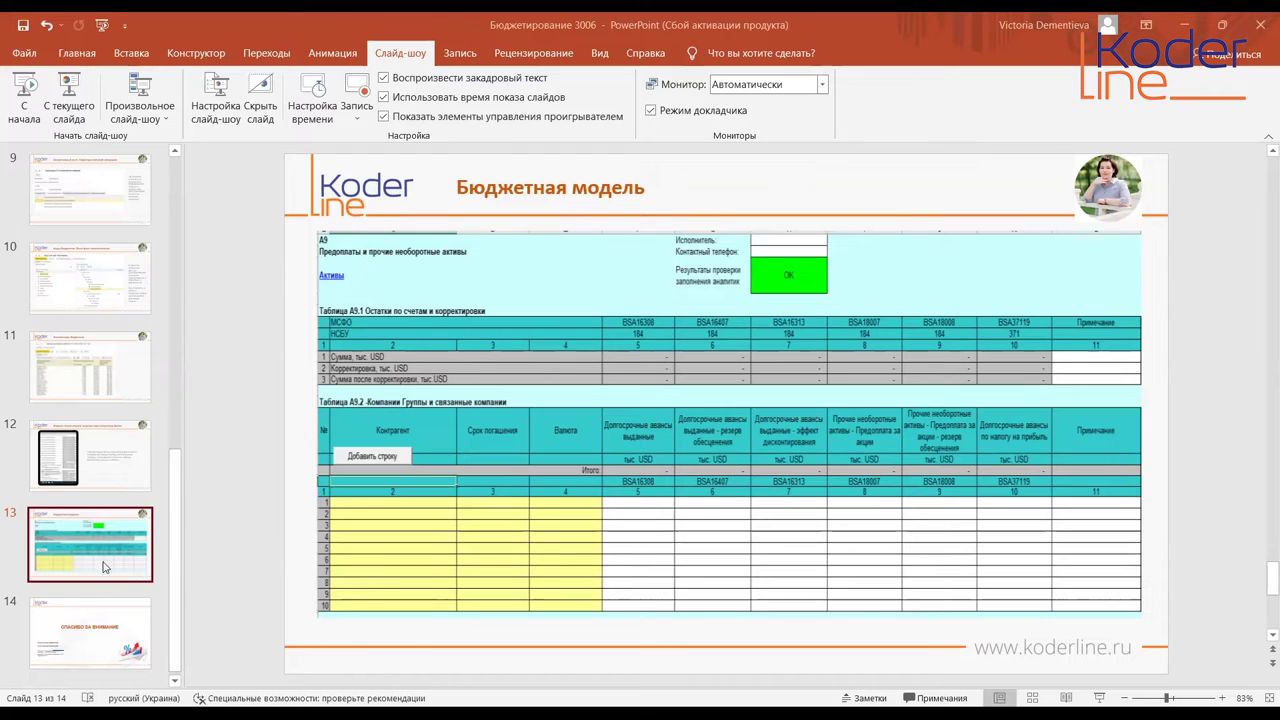
In the PowerPoint presentation, view the slide Формат технического задания при получении факта, followed by the slide Бюджетная модель
click(113, 468)
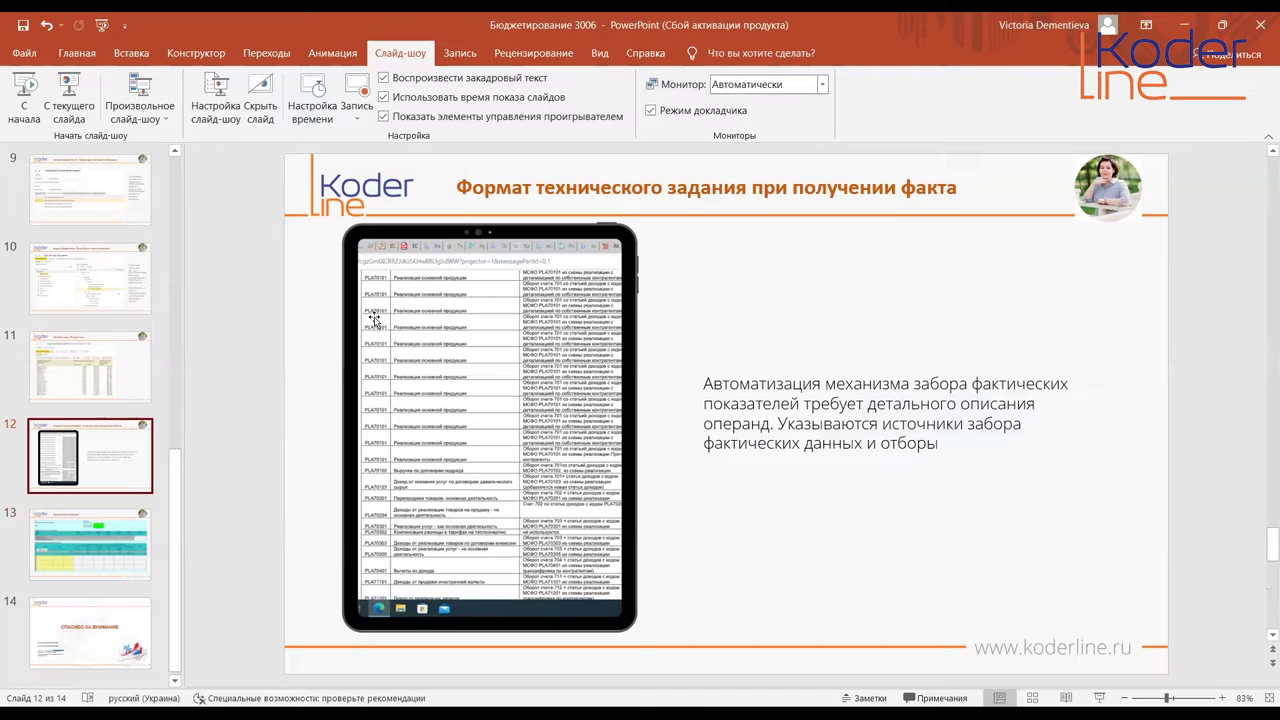
click(90, 545)
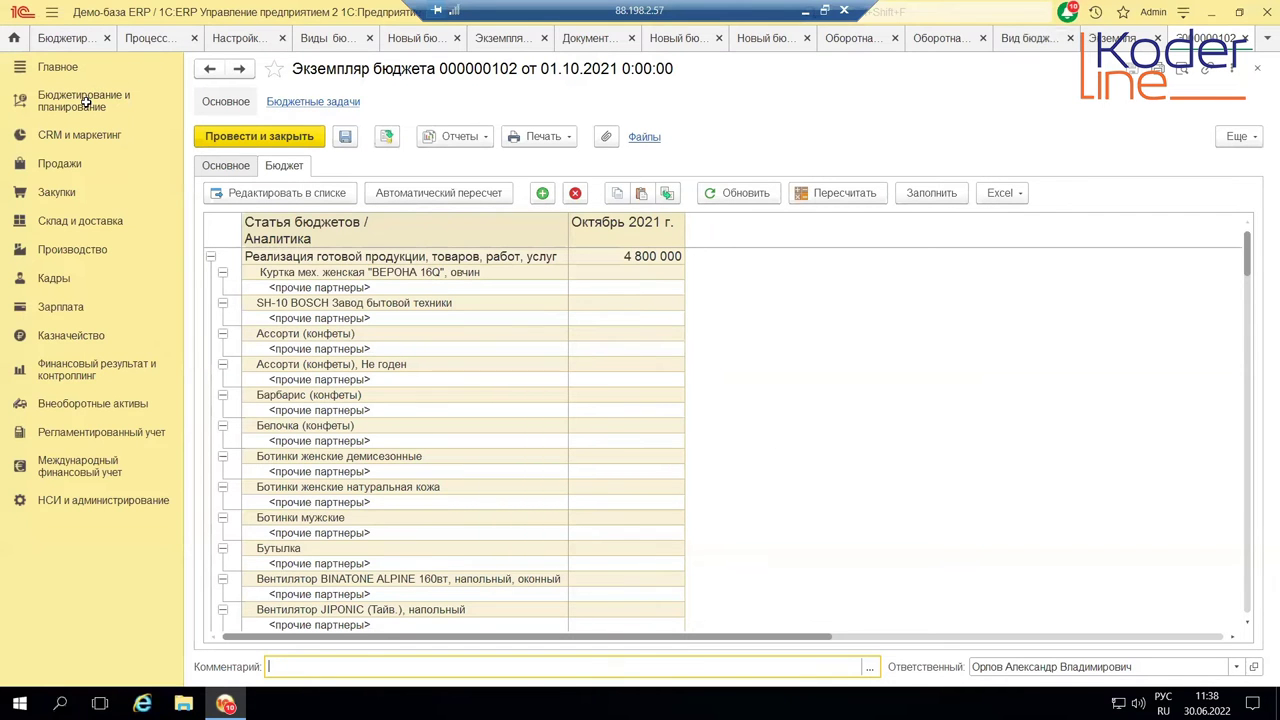
Review the main and budget process settings of the budgeting model Модель для демонстрации СКД в НФП, and close it
click(86, 103)
click(282, 136)
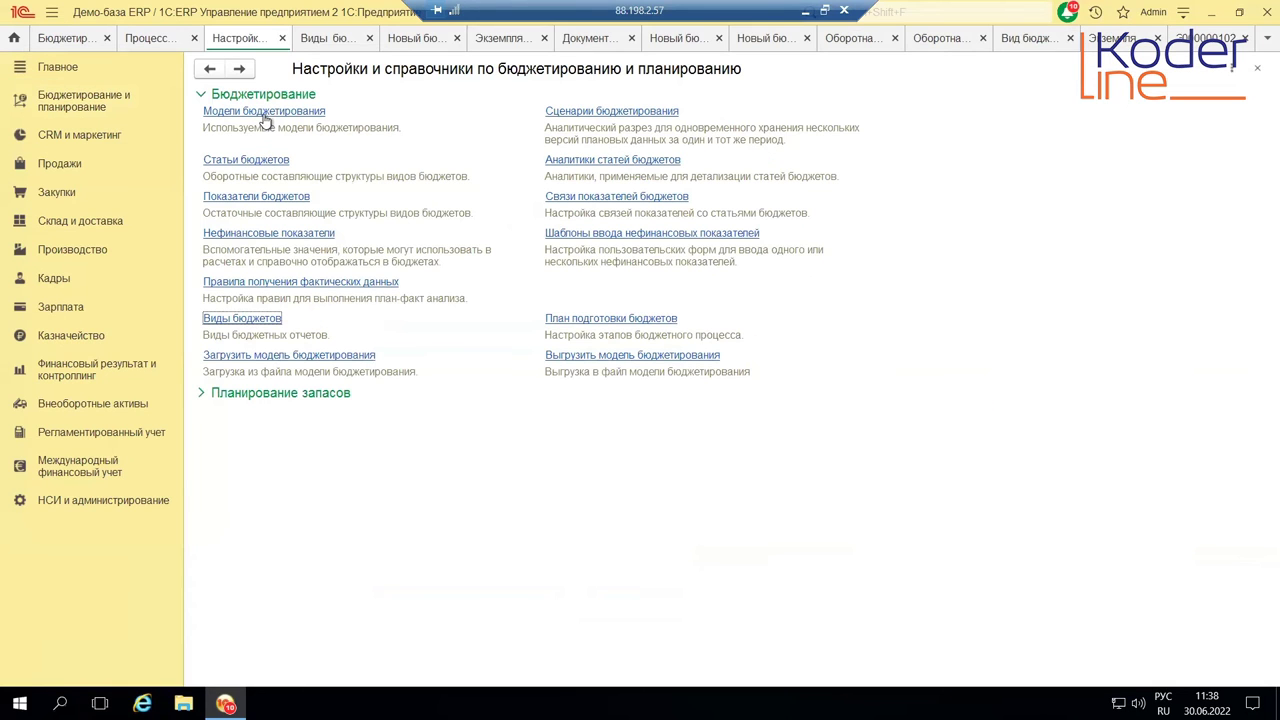
click(264, 117)
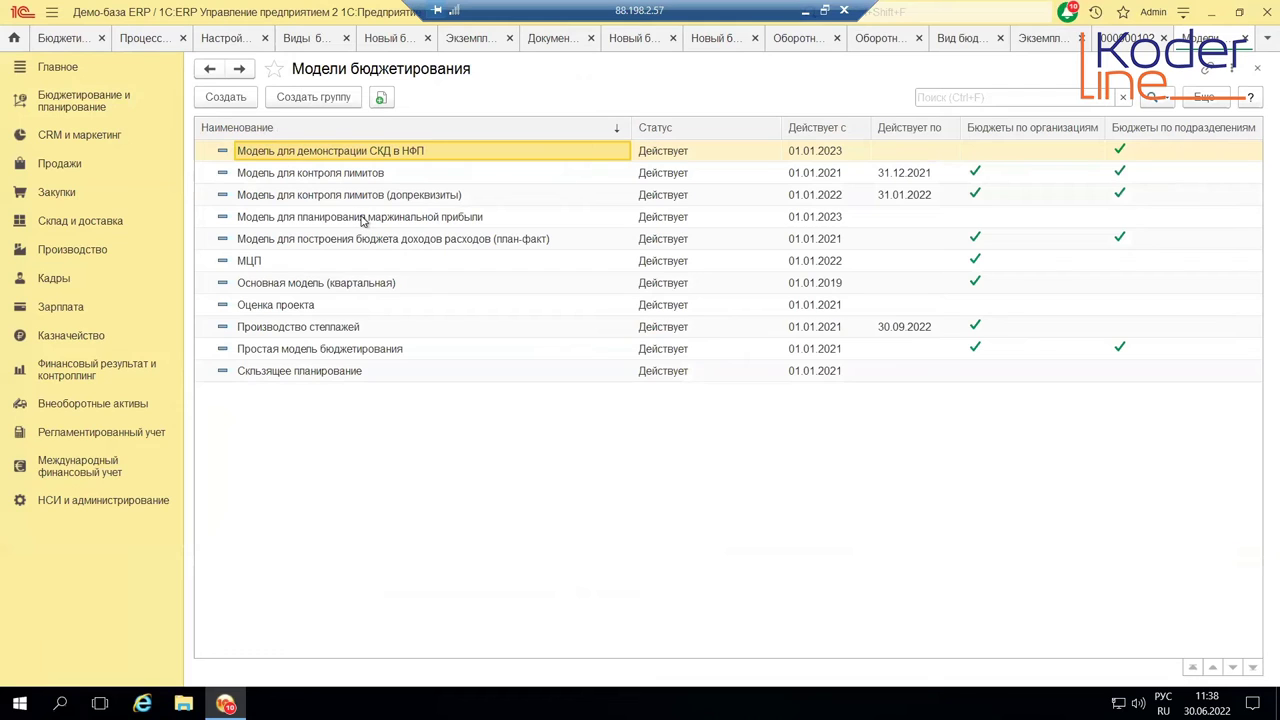
key(Return)
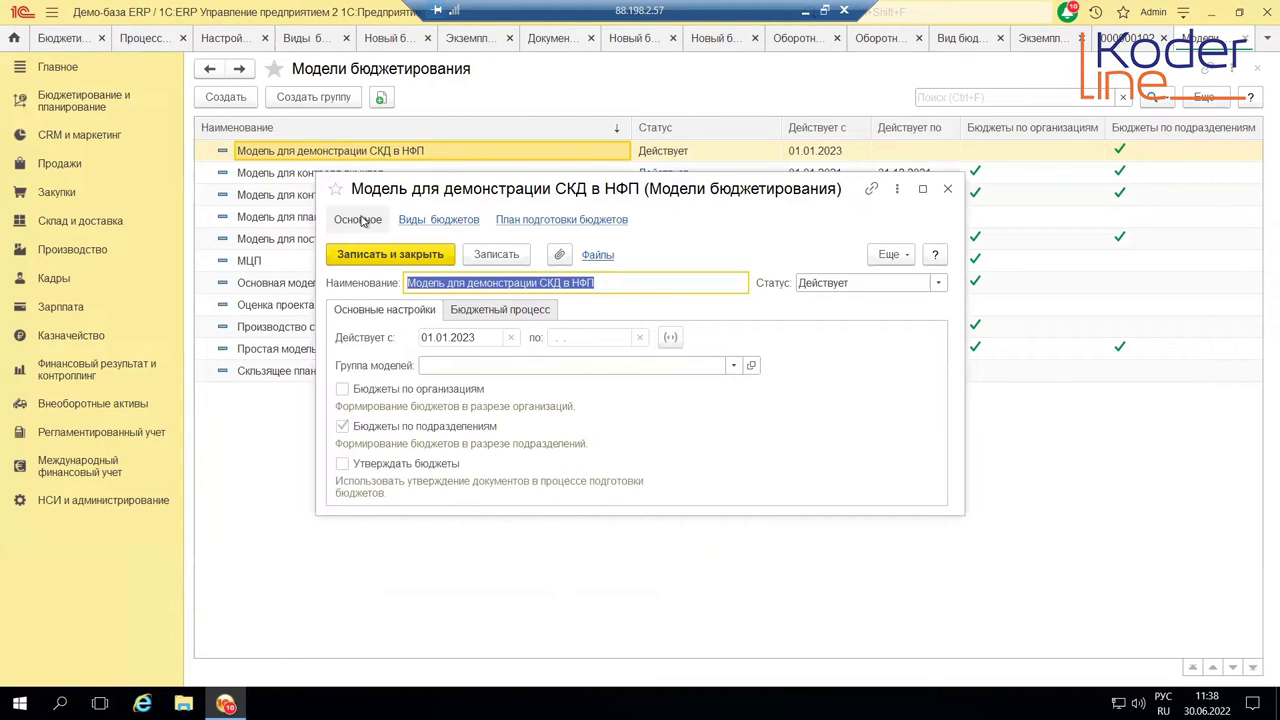
click(480, 310)
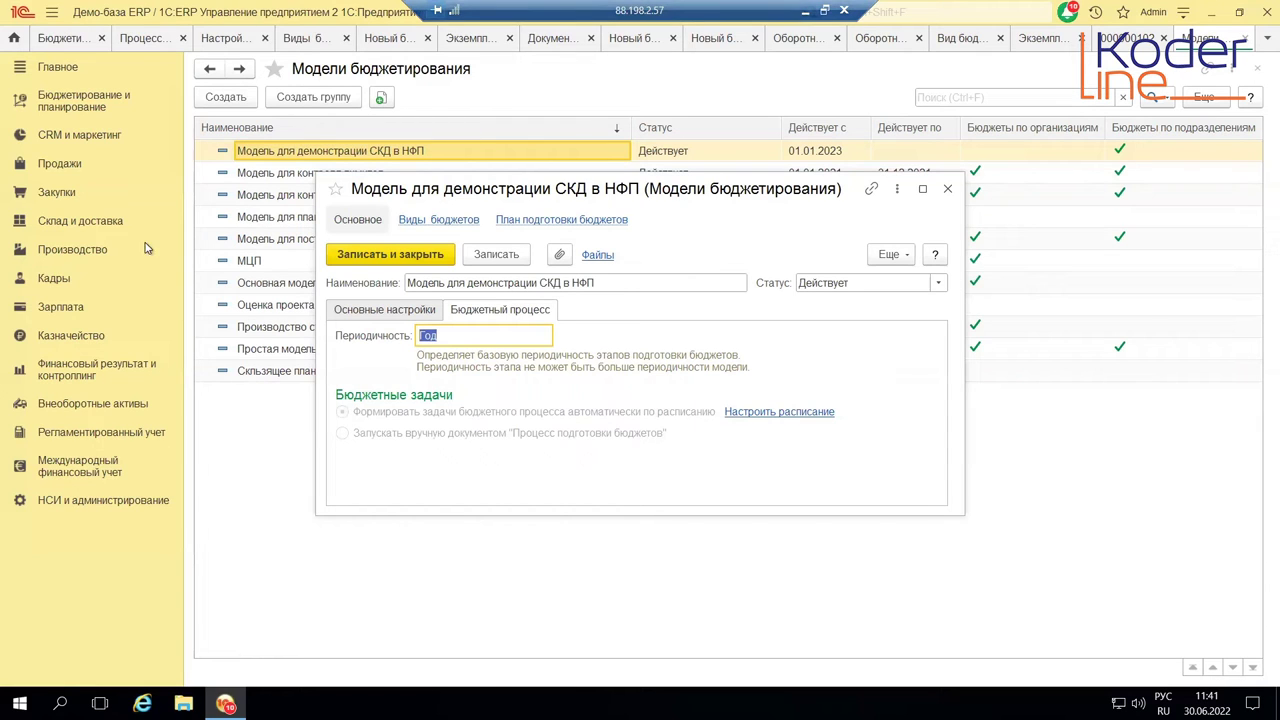
click(364, 316)
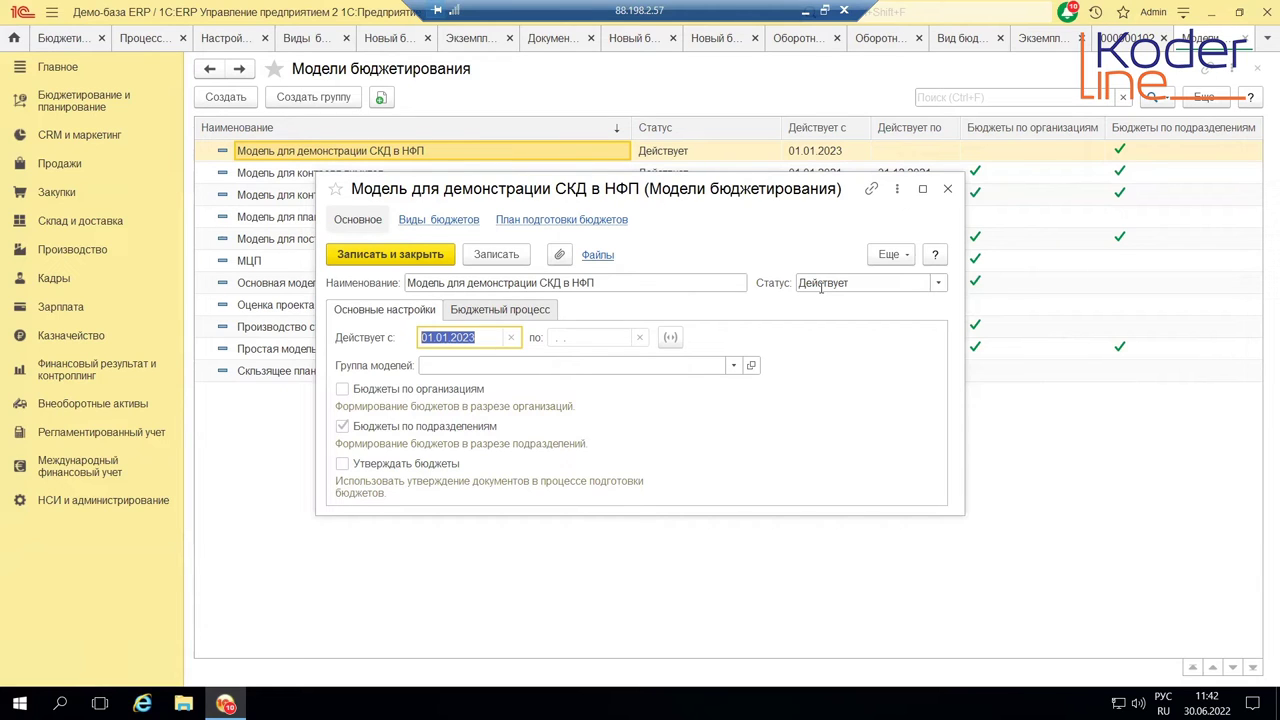
click(947, 190)
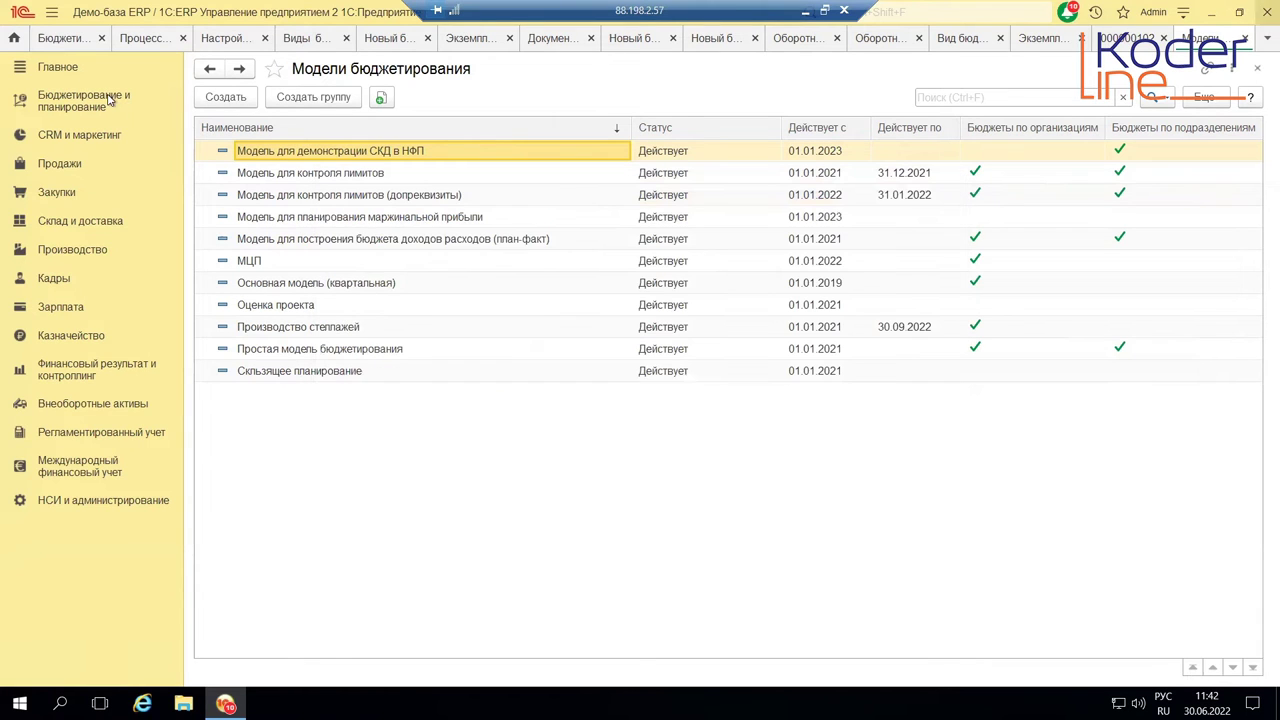
View the table and main details of the БДДС budget instance dated 01.01.2022, and open the administrative expenses plan dated 03.01.2022
click(86, 108)
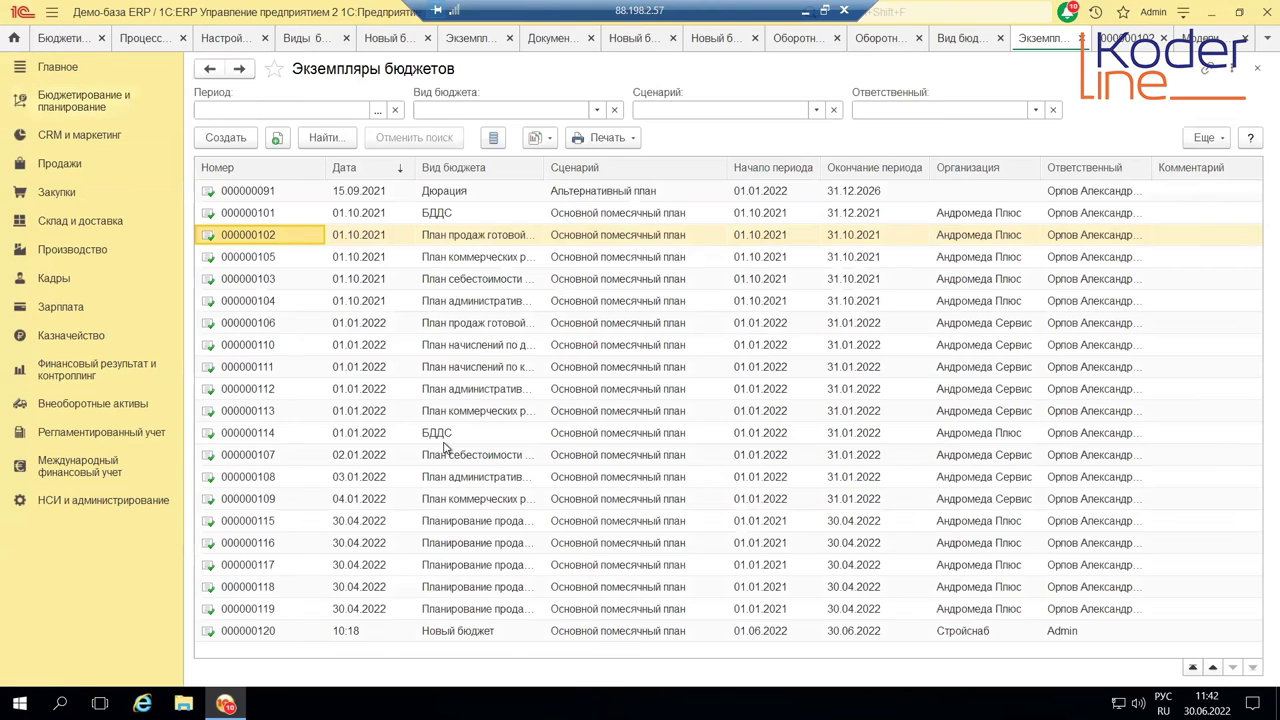
double_click(622, 441)
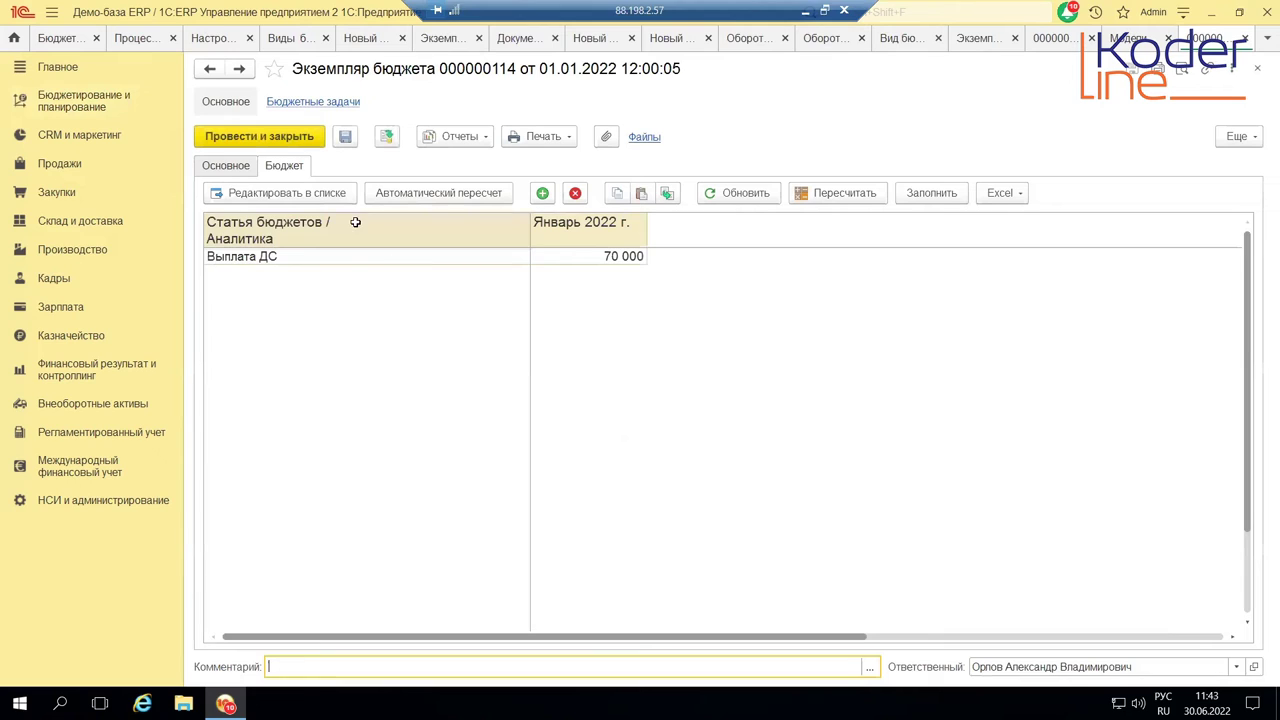
click(238, 174)
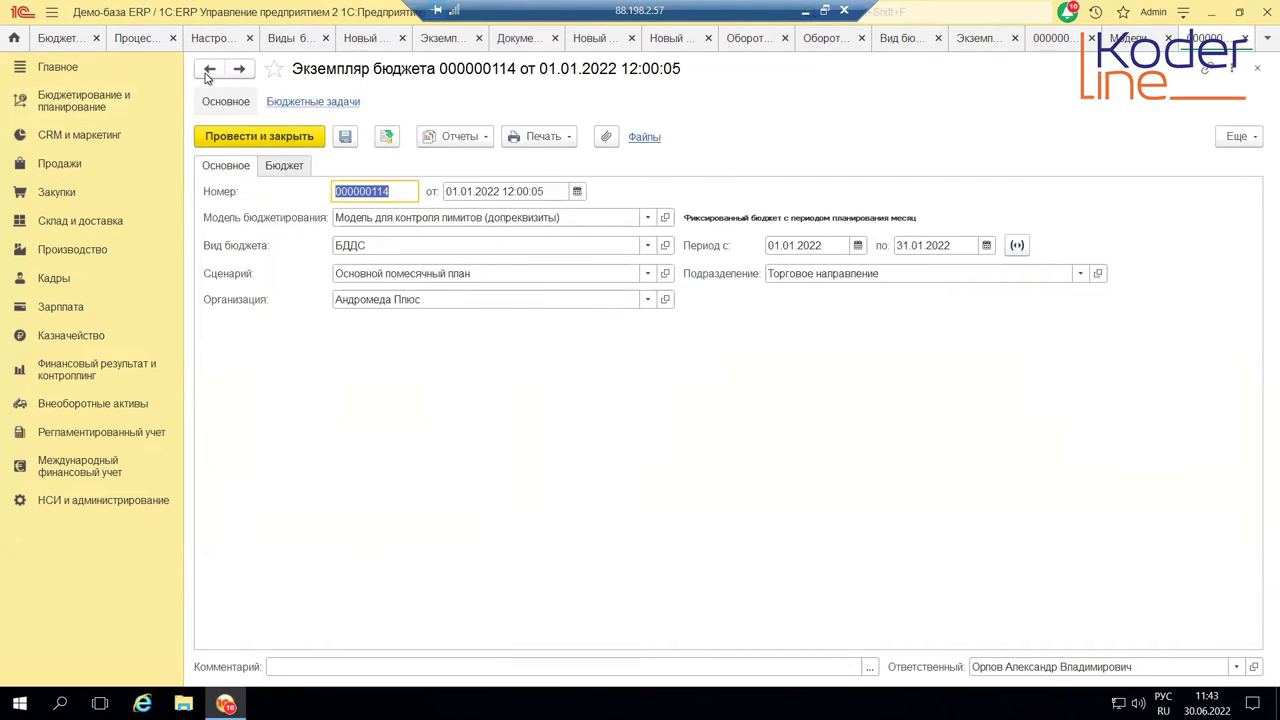
key(ctrl+Tab)
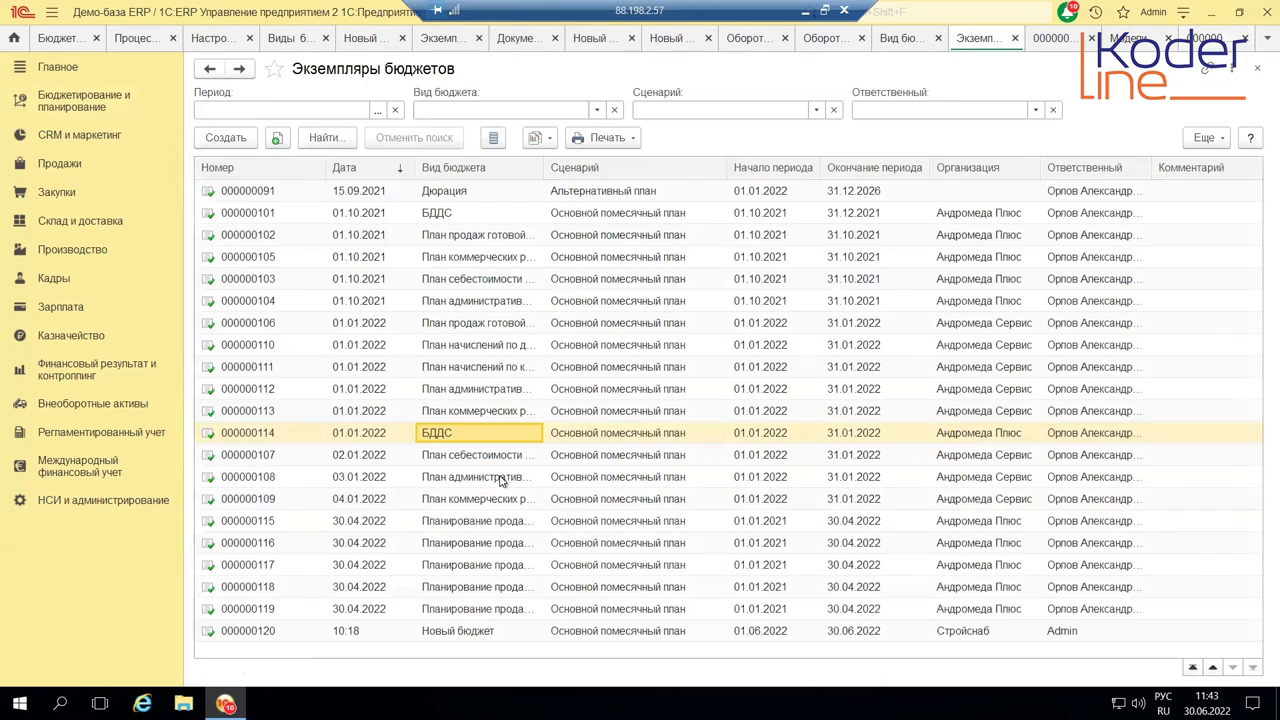
double_click(578, 477)
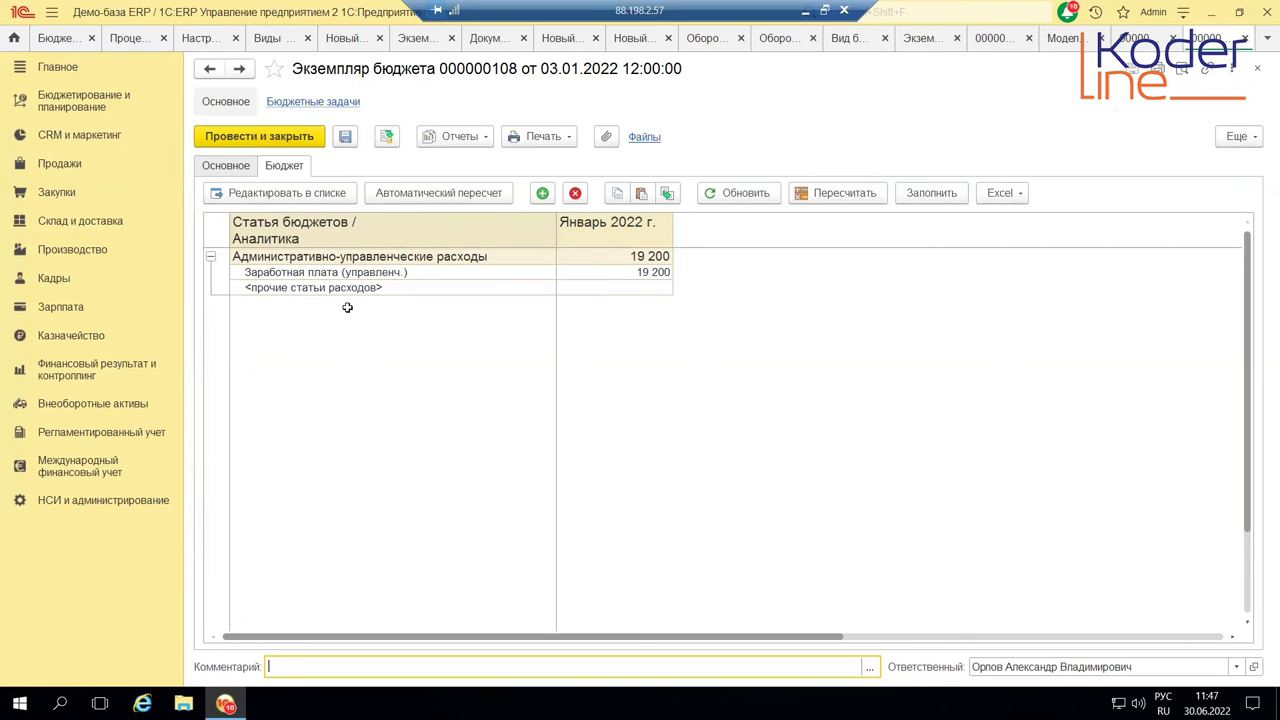
View the actual data rules of the item Выручка от реализации in the МЦП group, and close the rules window
click(88, 106)
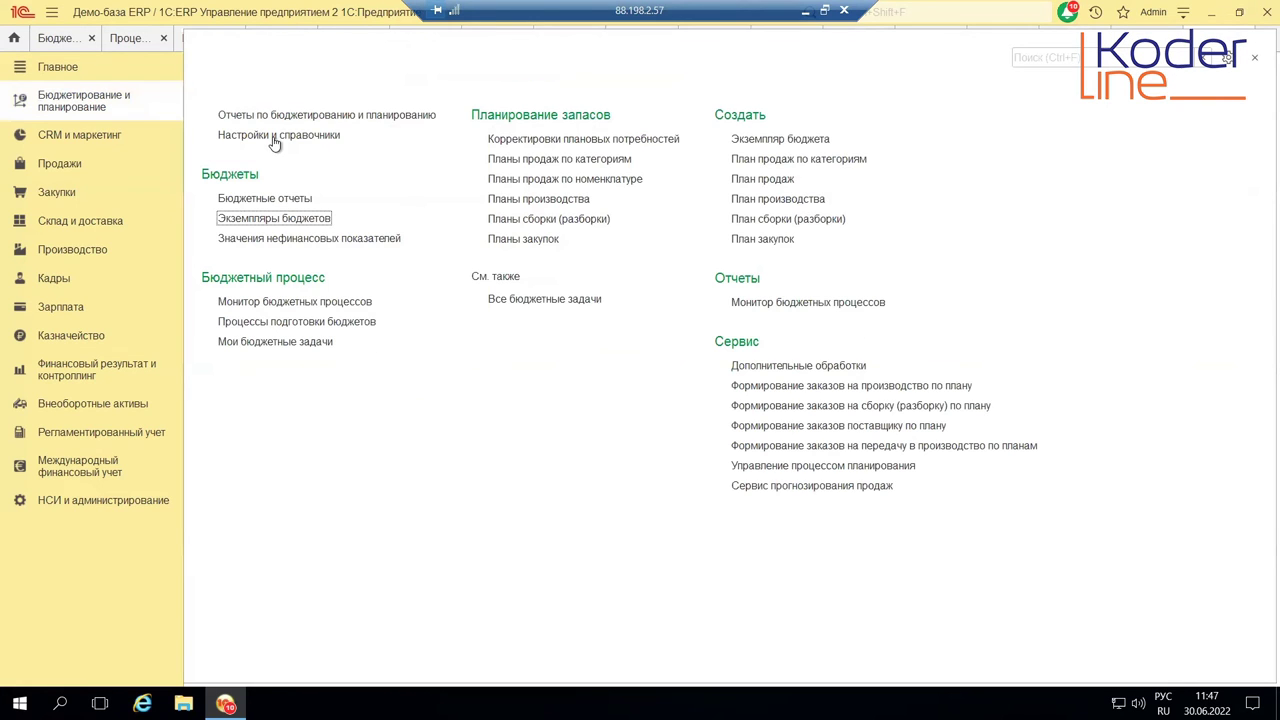
click(320, 136)
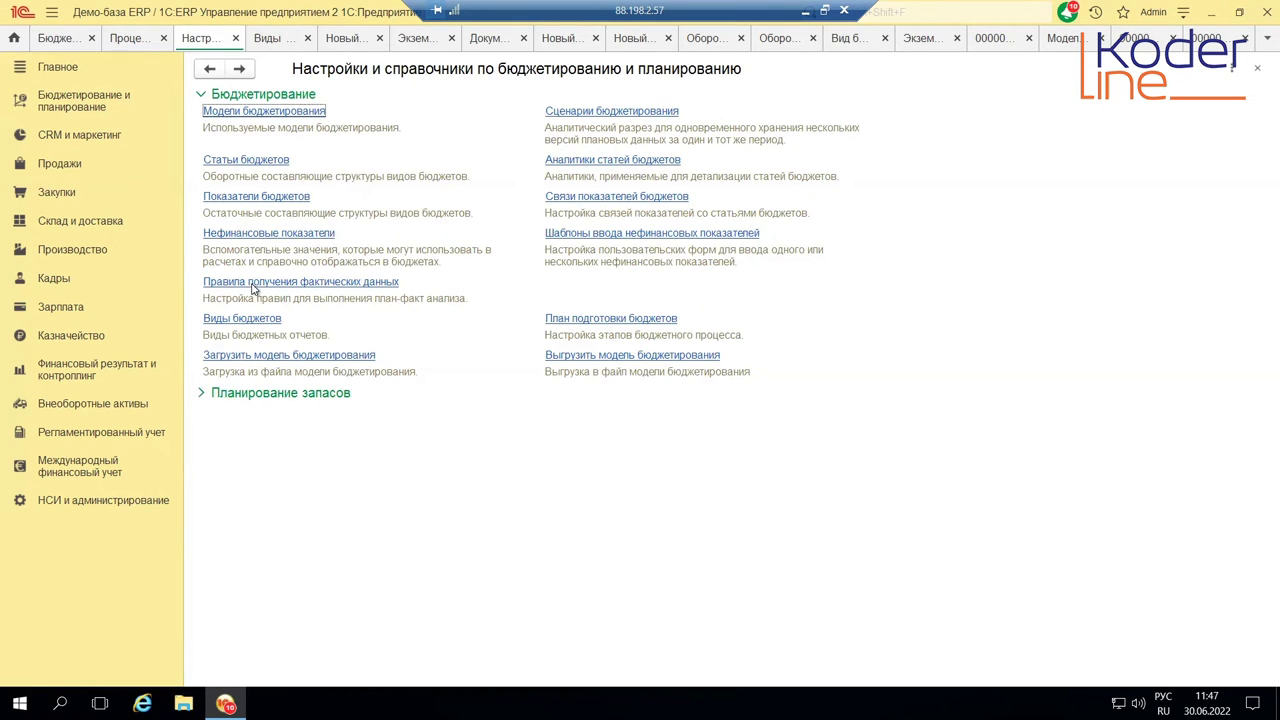
click(453, 289)
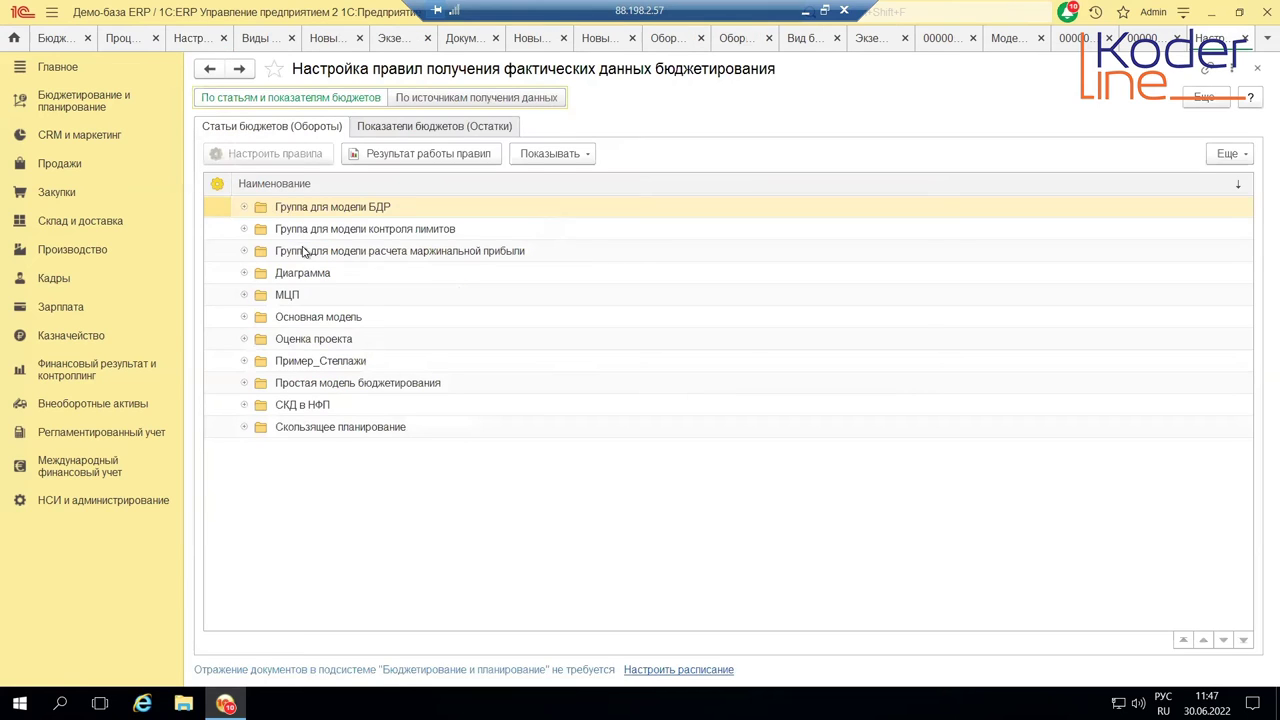
click(245, 297)
click(338, 318)
double_click(472, 323)
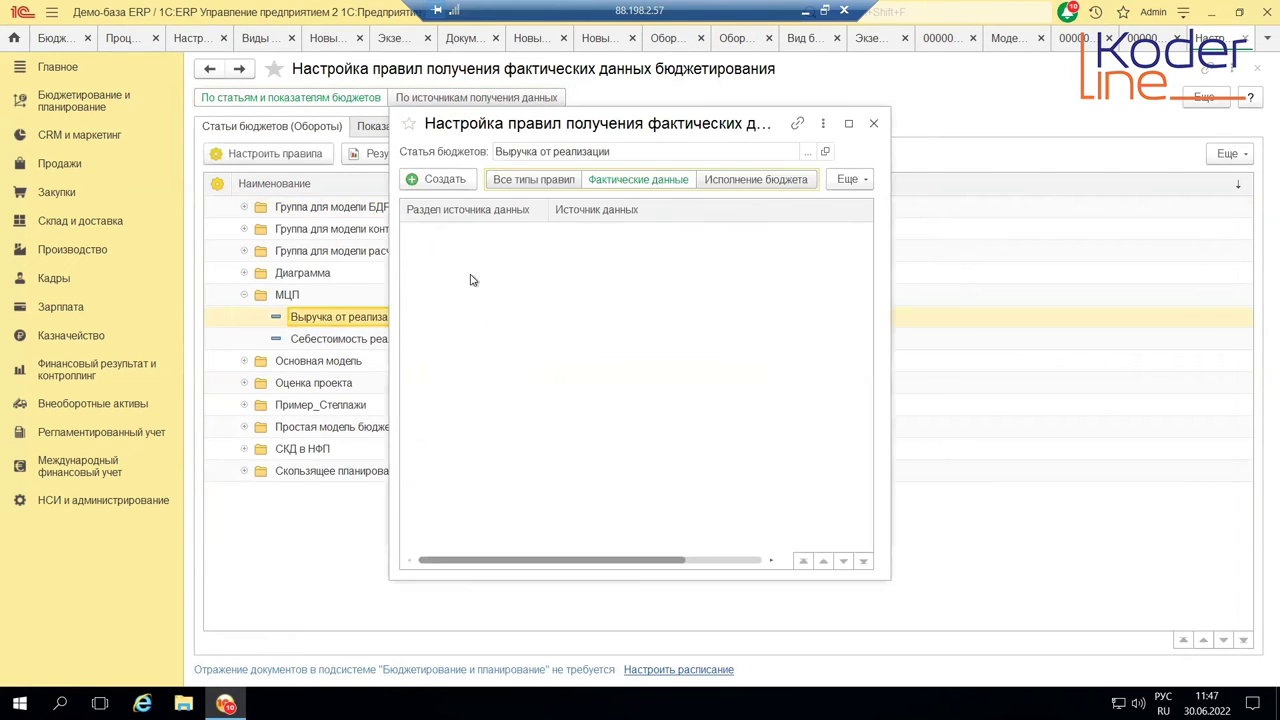
click(873, 123)
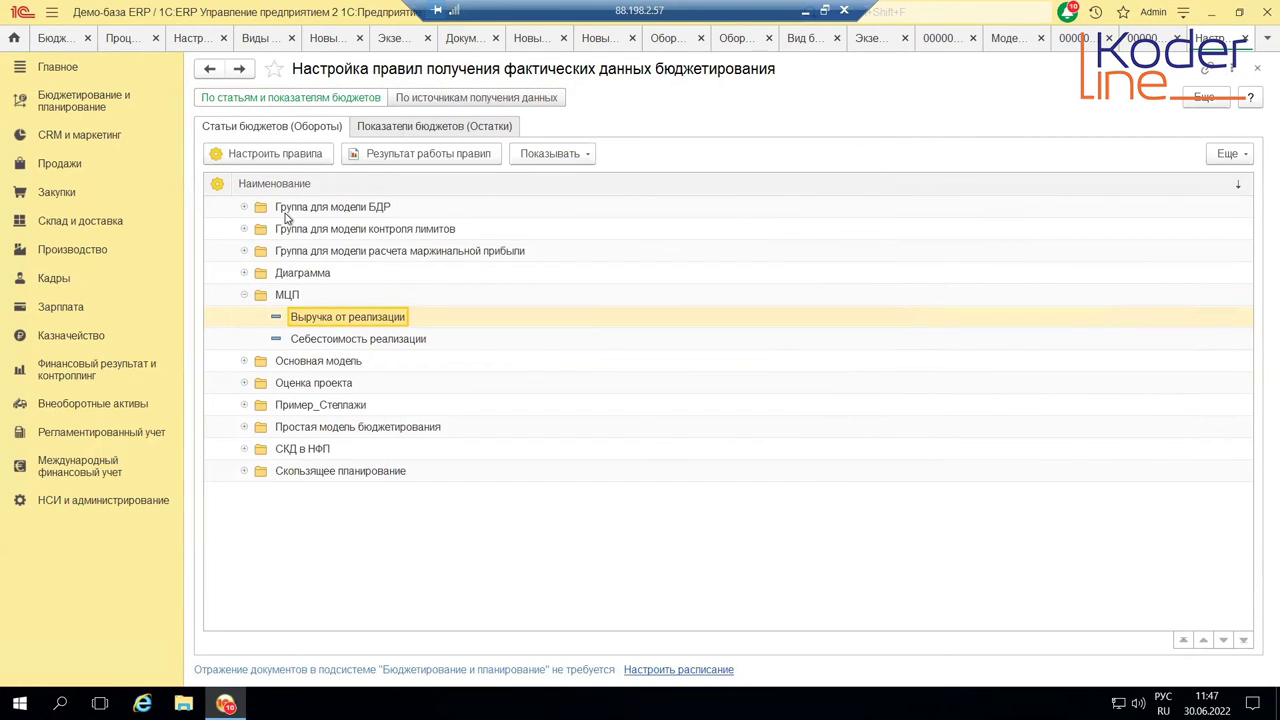
Open the actual data rules of the item Административно-управленческие расходы in the group Группа для модели БДР
click(289, 211)
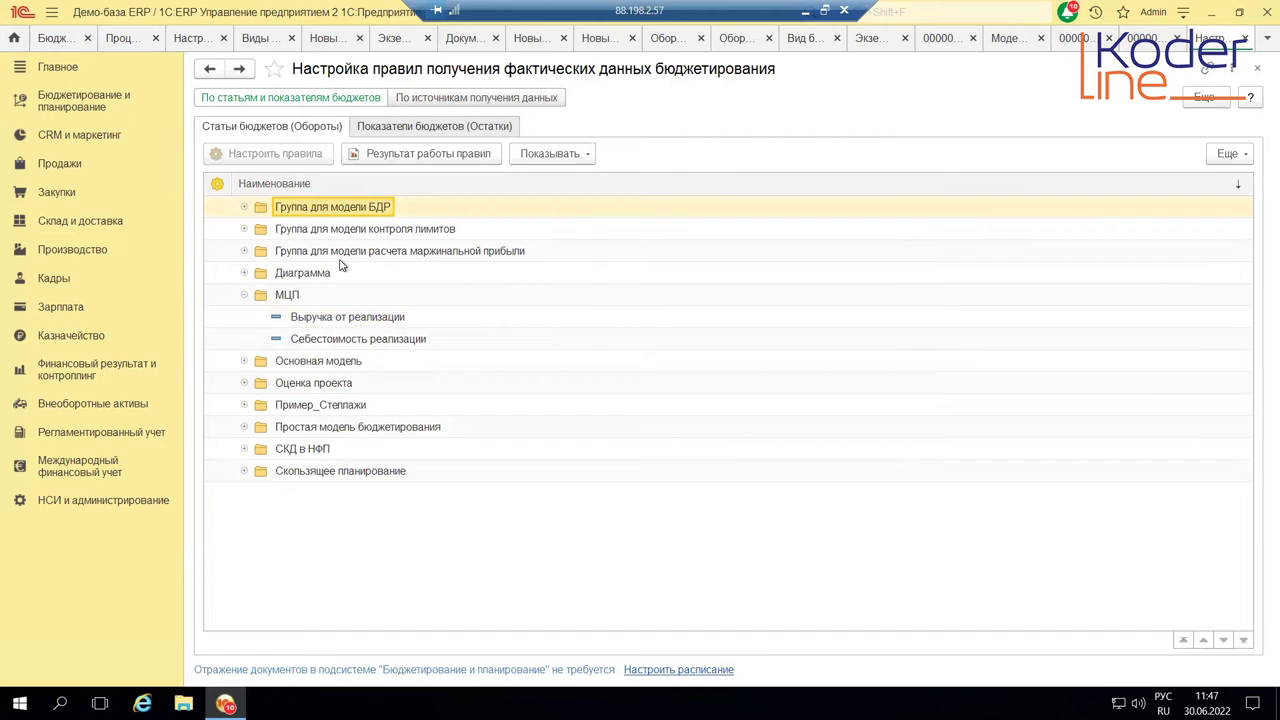
key(KP_Add)
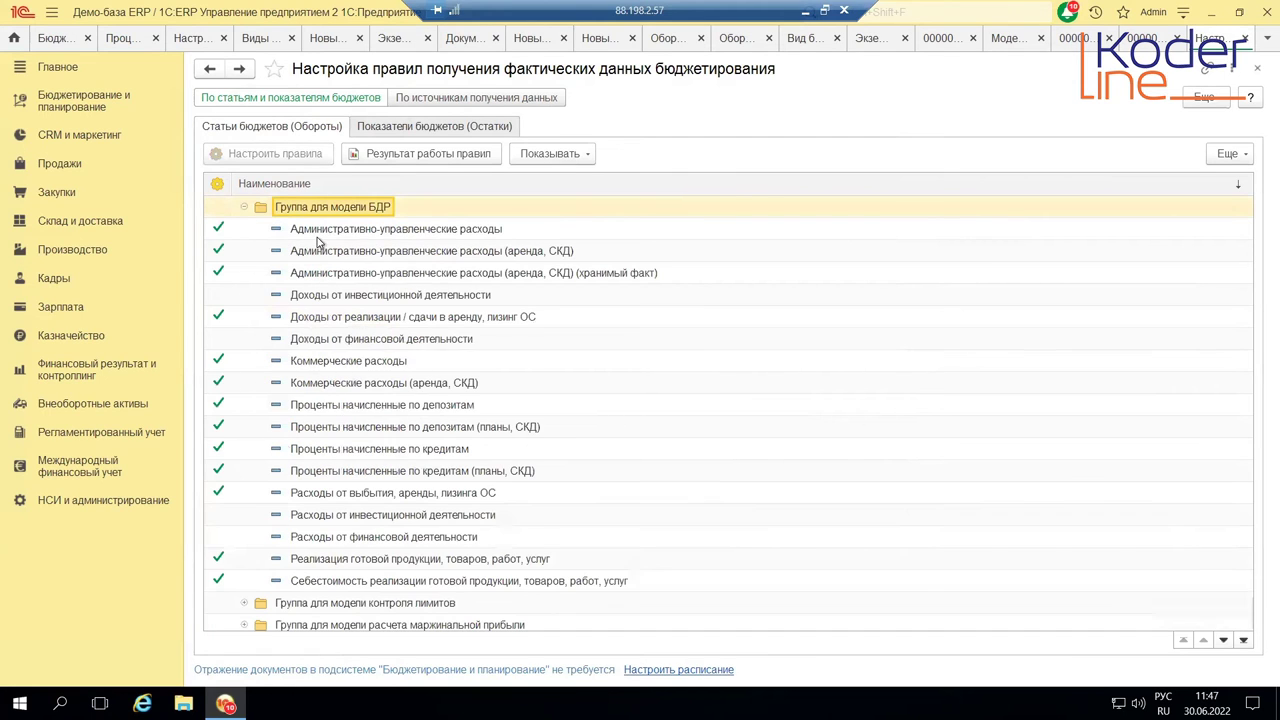
key(Down)
key(Return)
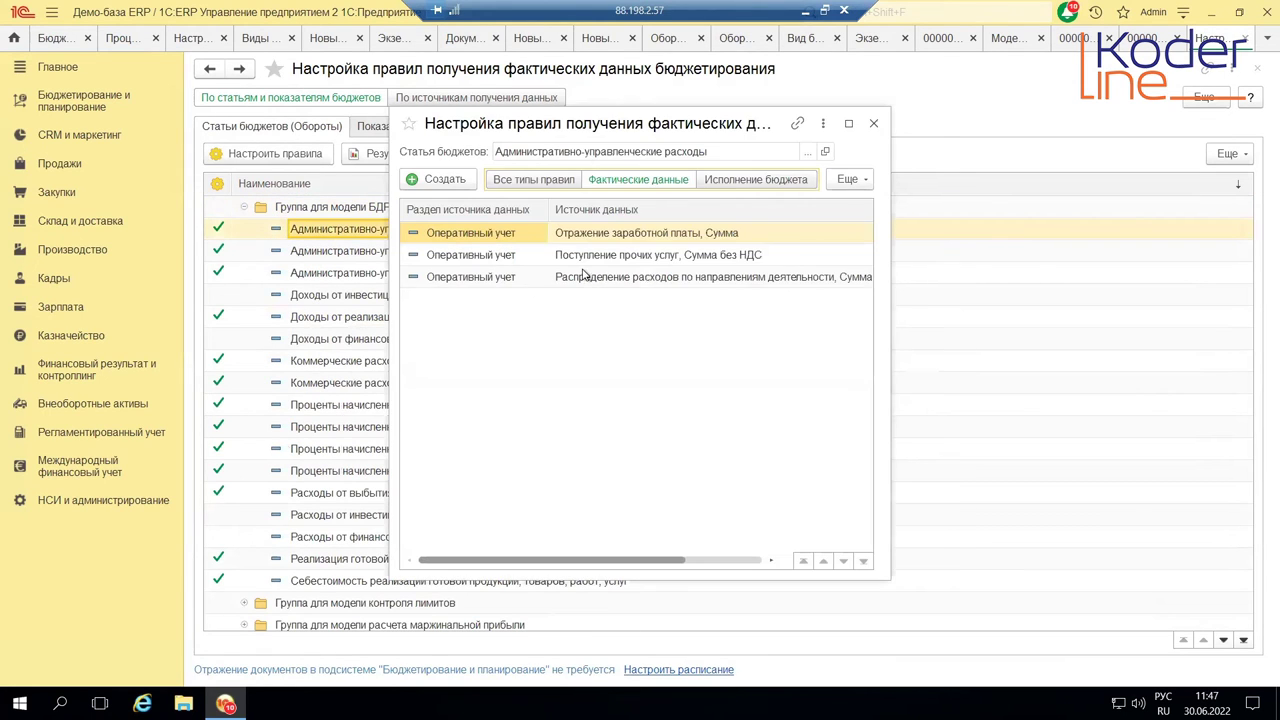
Open the rule Поступление прочих услуг, Сумма без НДС, and view the available data source sections without changing the selection
right_click(622, 262)
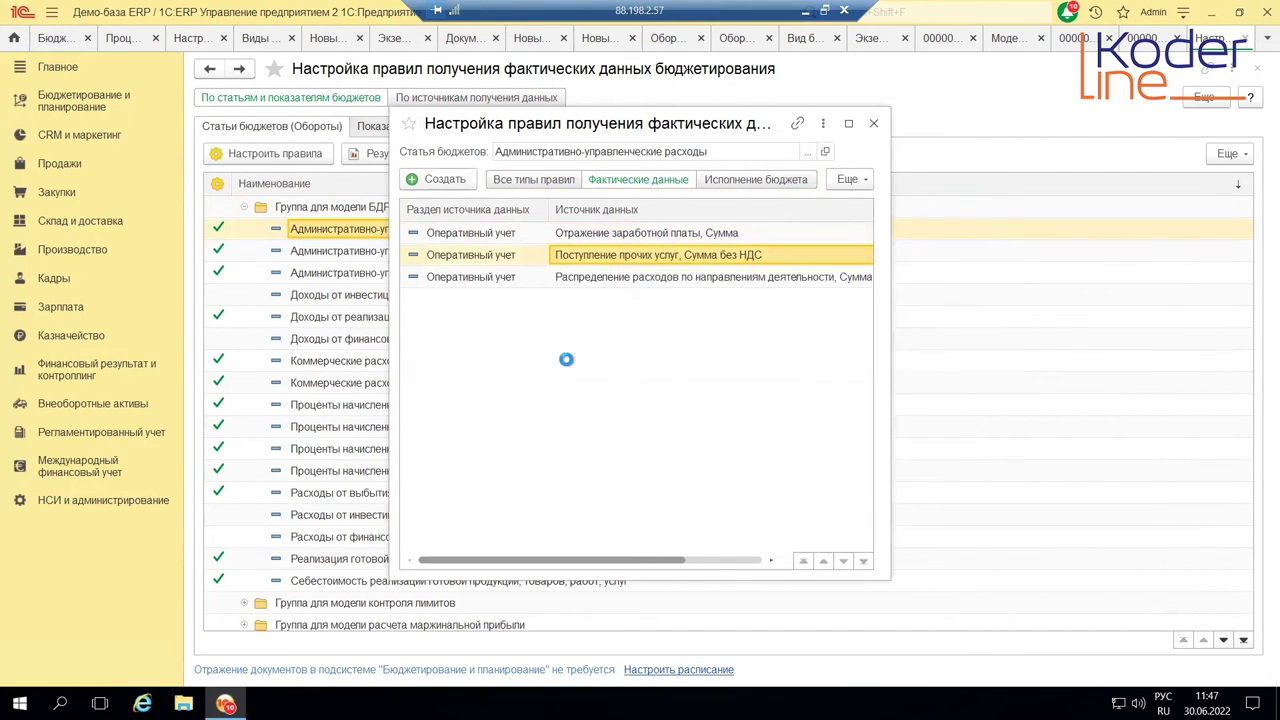
click(756, 261)
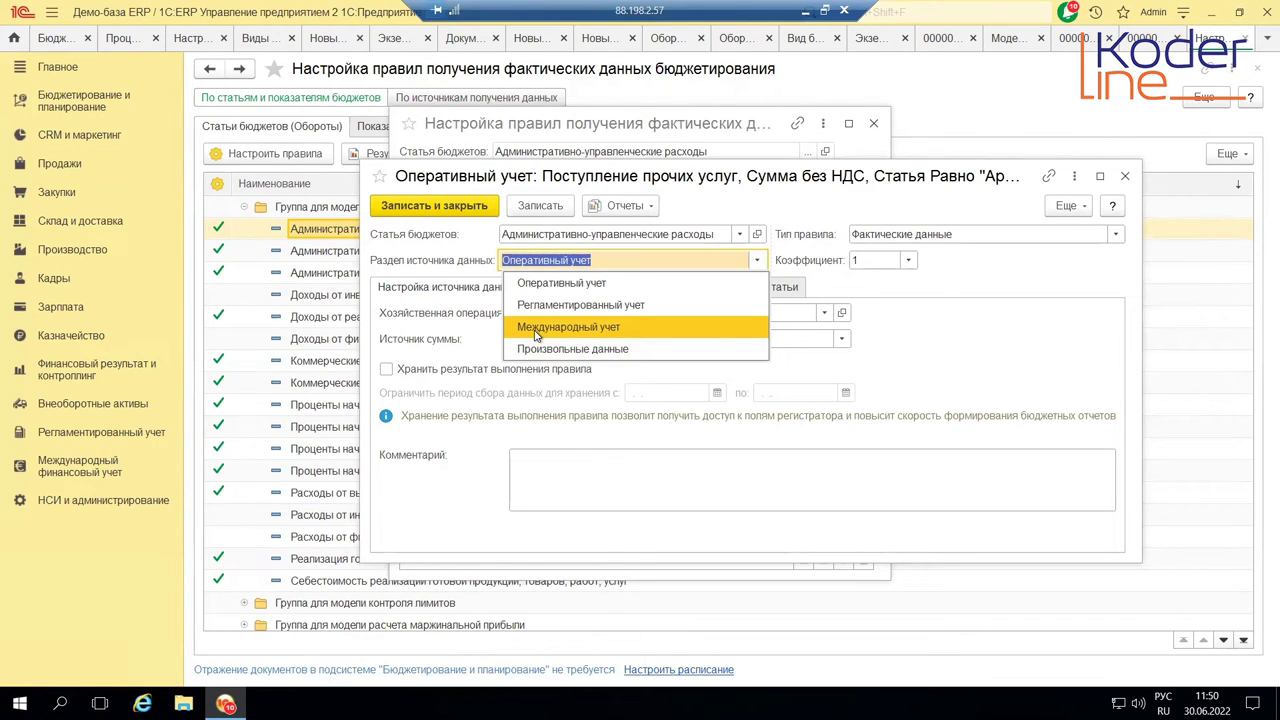
key(Up)
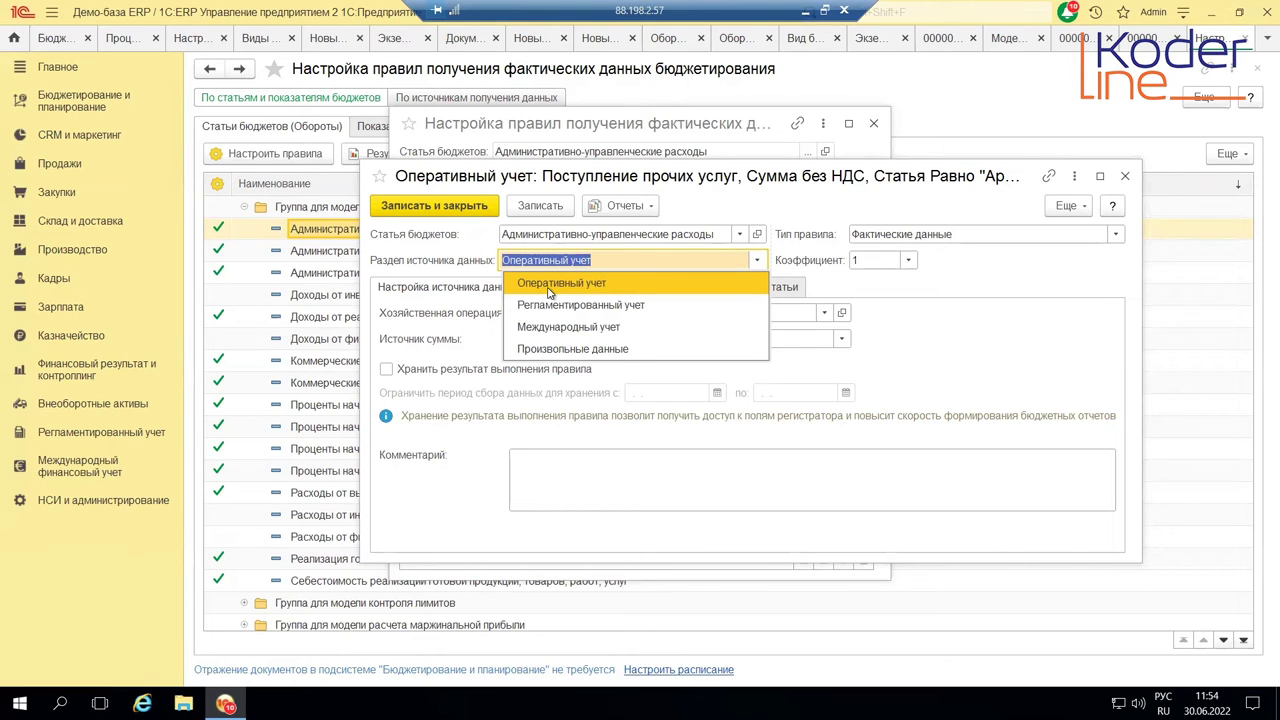
click(936, 352)
Open the rule's business operation Поступление прочих услуг and review its related documents, financial accounting indicators and accounting reflection settings
click(842, 313)
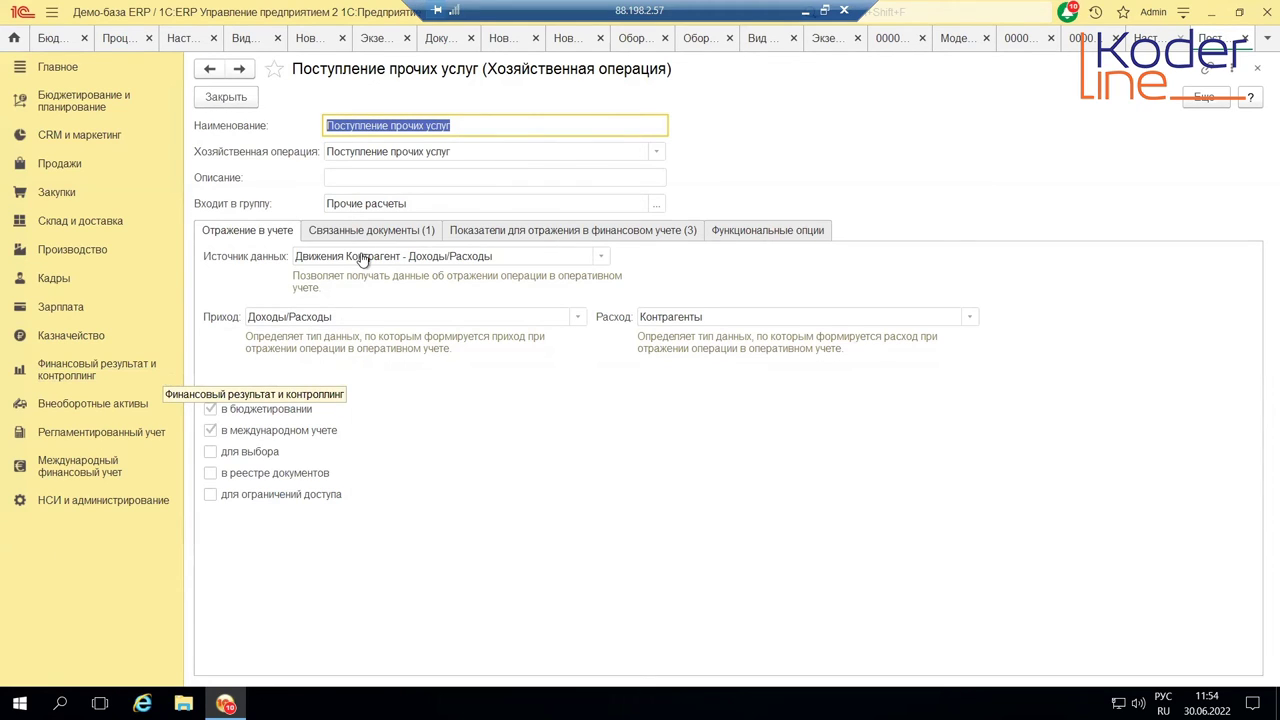
click(335, 300)
click(378, 232)
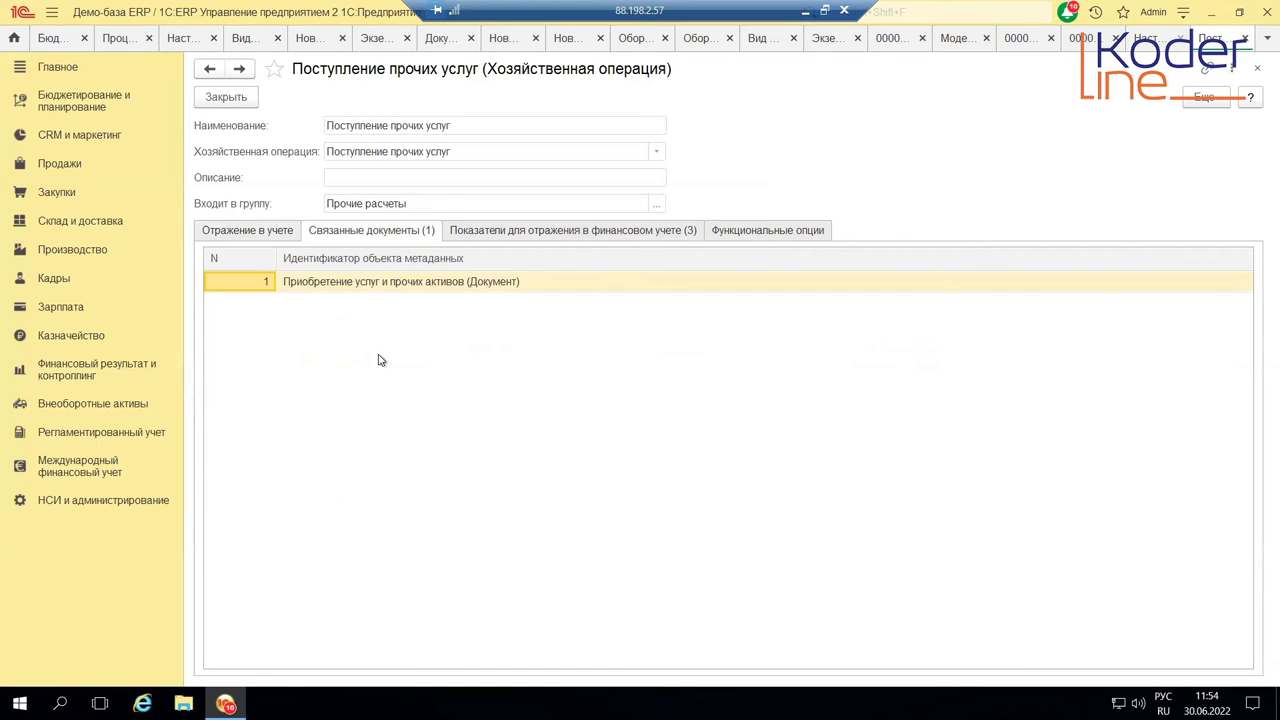
click(509, 238)
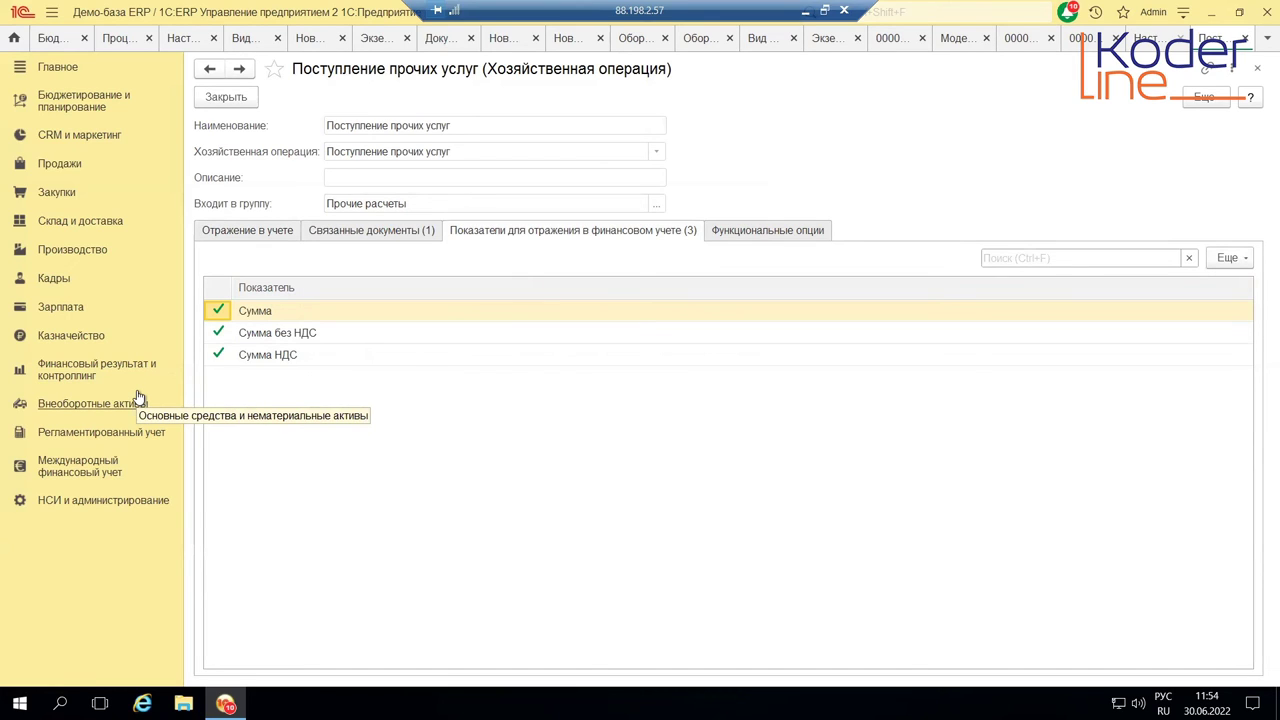
click(338, 232)
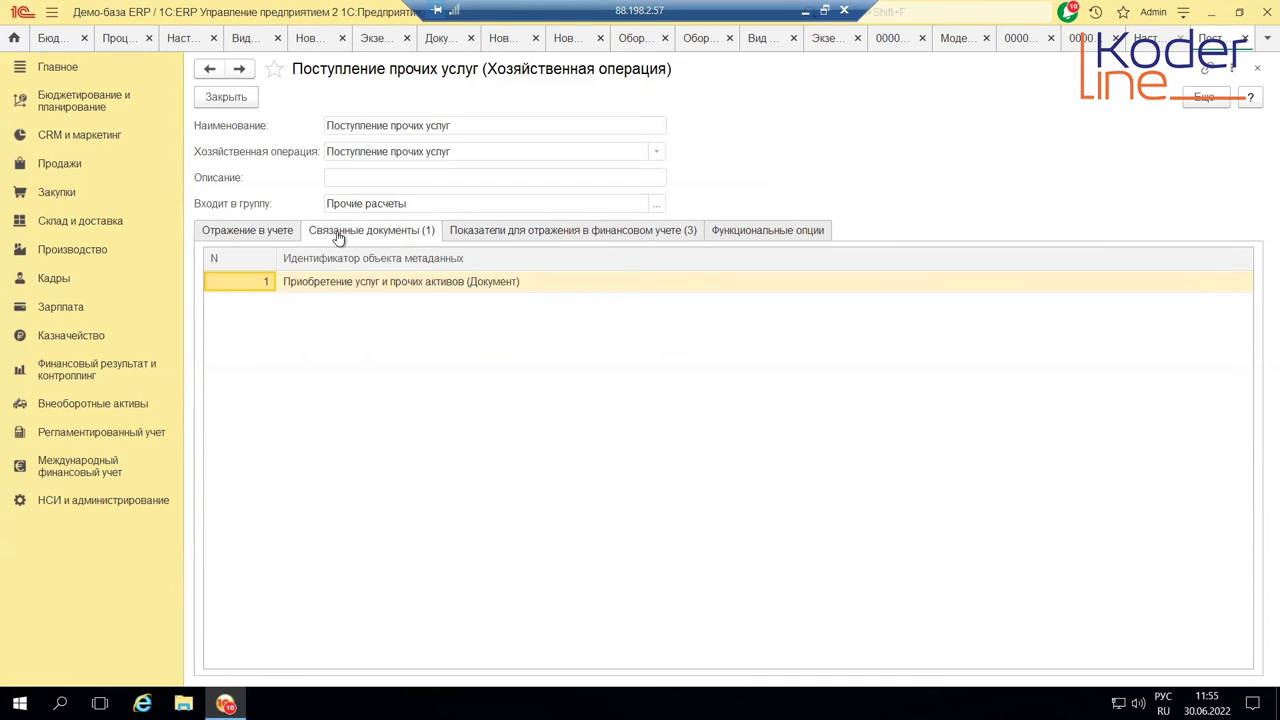
key(ctrl+Page_Up)
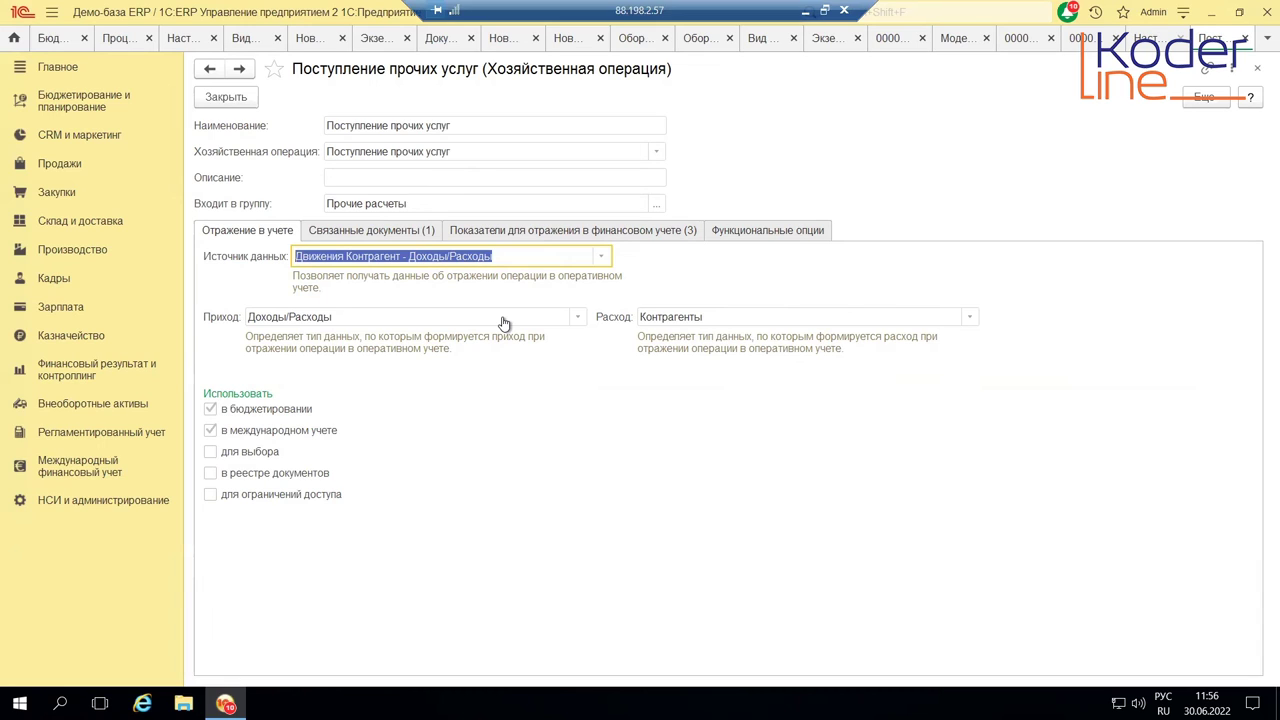
click(502, 316)
Open the settings and reference lists page of the Бюджетирование и планирование section
click(88, 103)
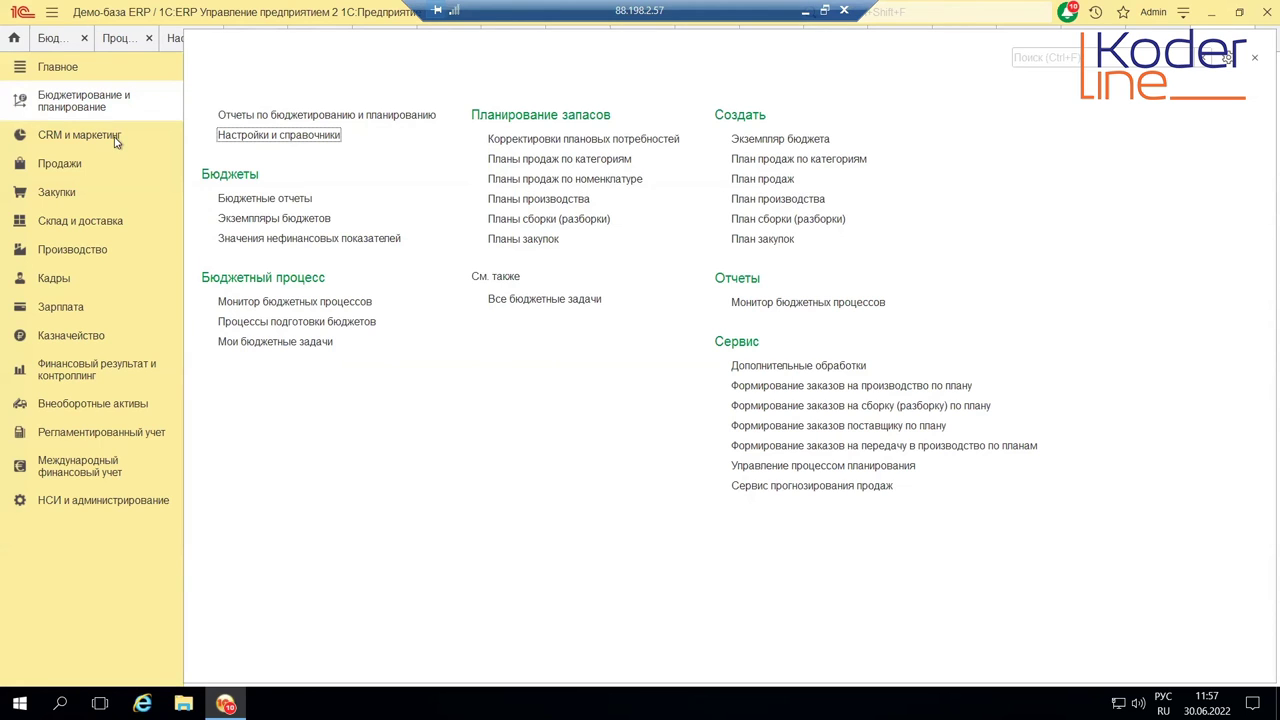
key(Escape)
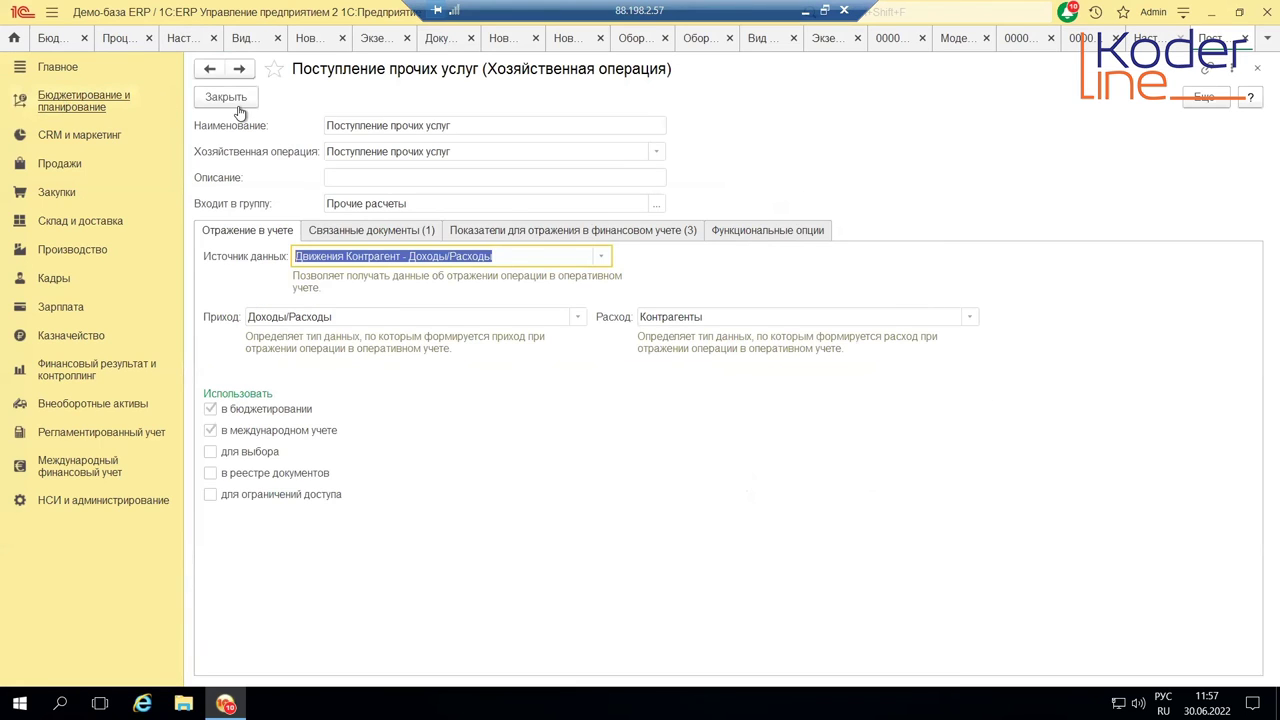
click(238, 106)
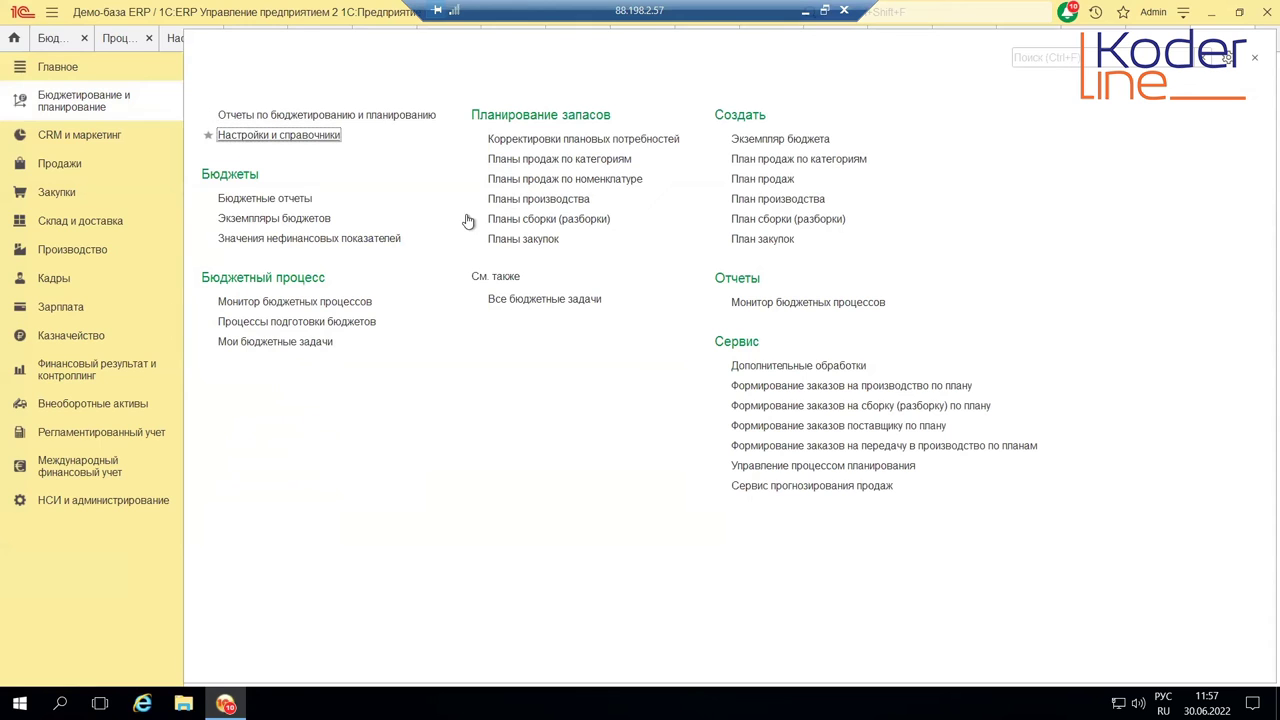
key(Return)
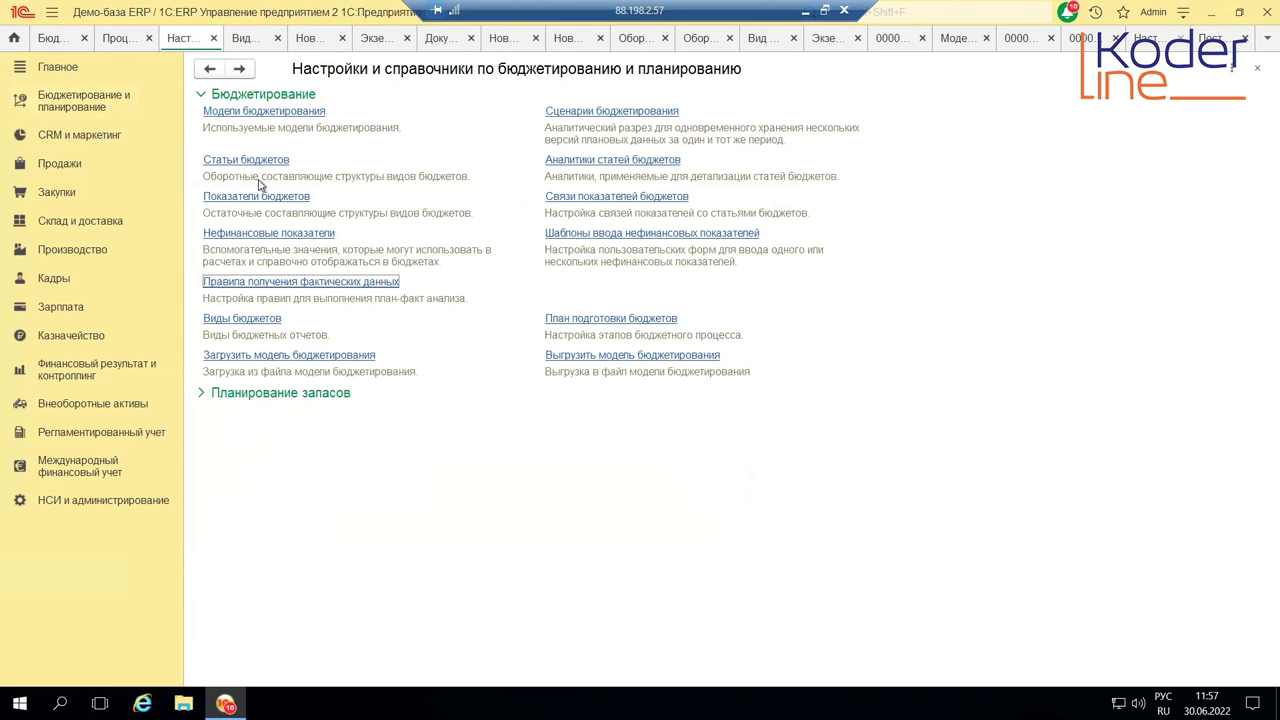